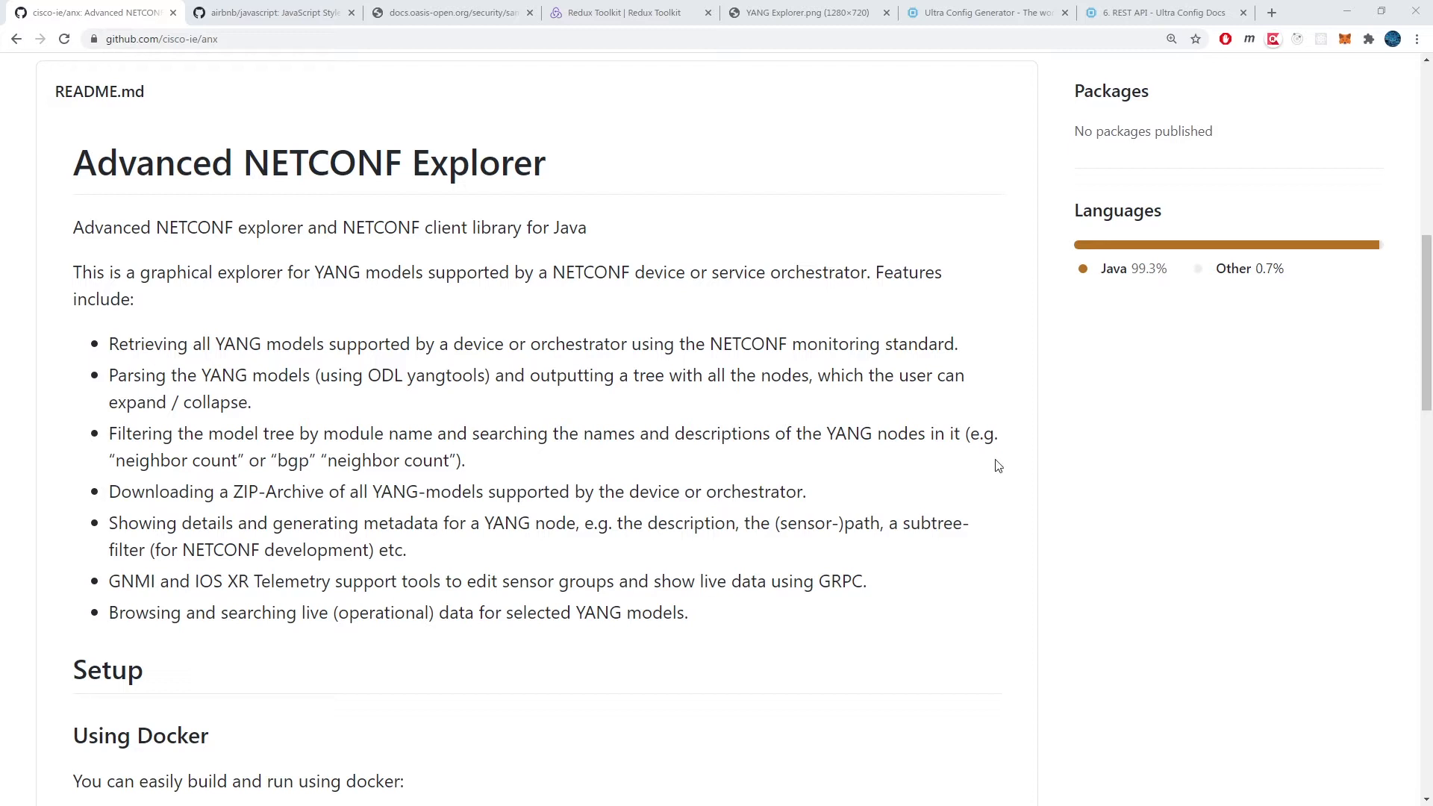
Step: Cycle through the Airbnb JavaScript guide and SAML overview tabs, ending on Redux Toolkit
{"action": "left_click", "coordinate": [275, 15]}
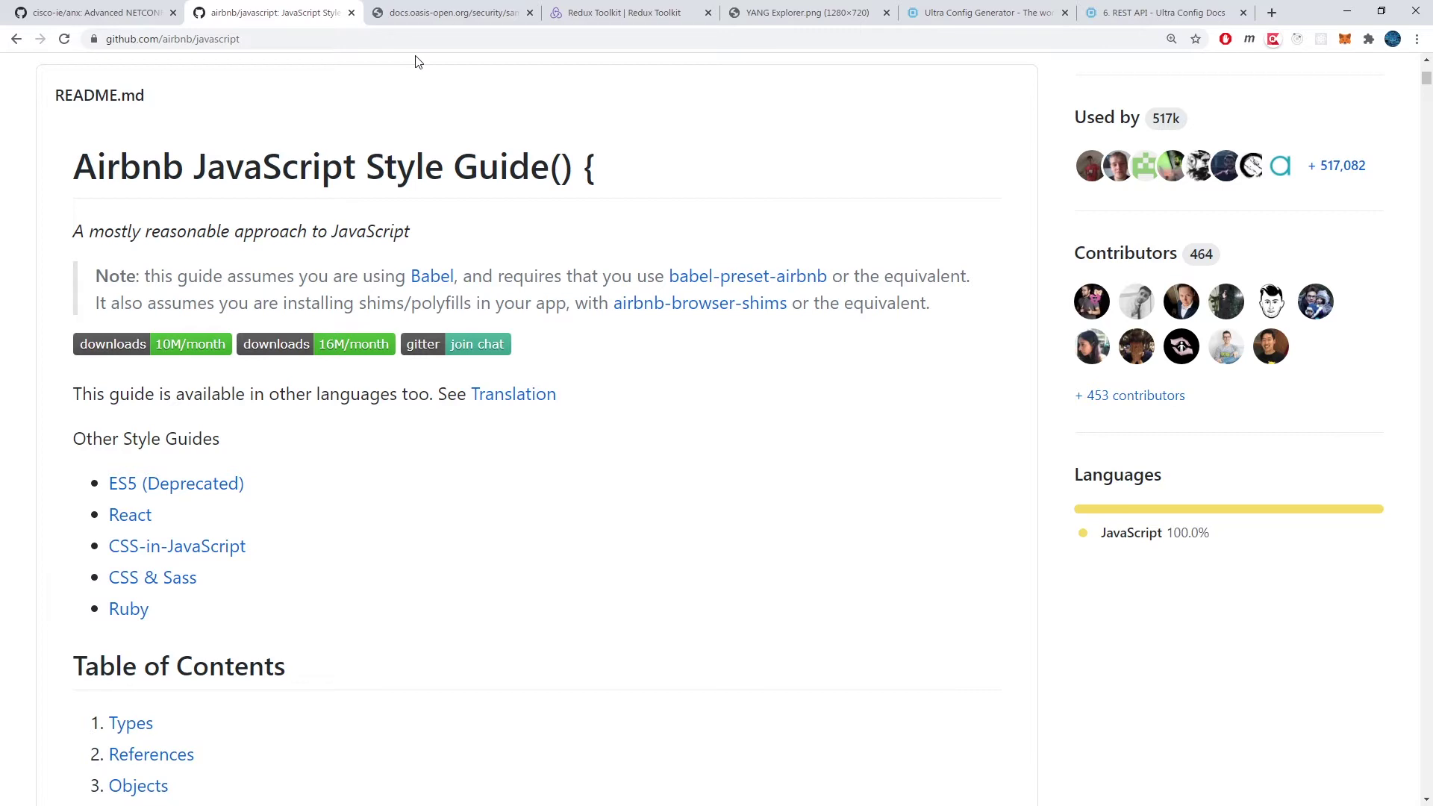
{"action": "left_click", "coordinate": [444, 6]}
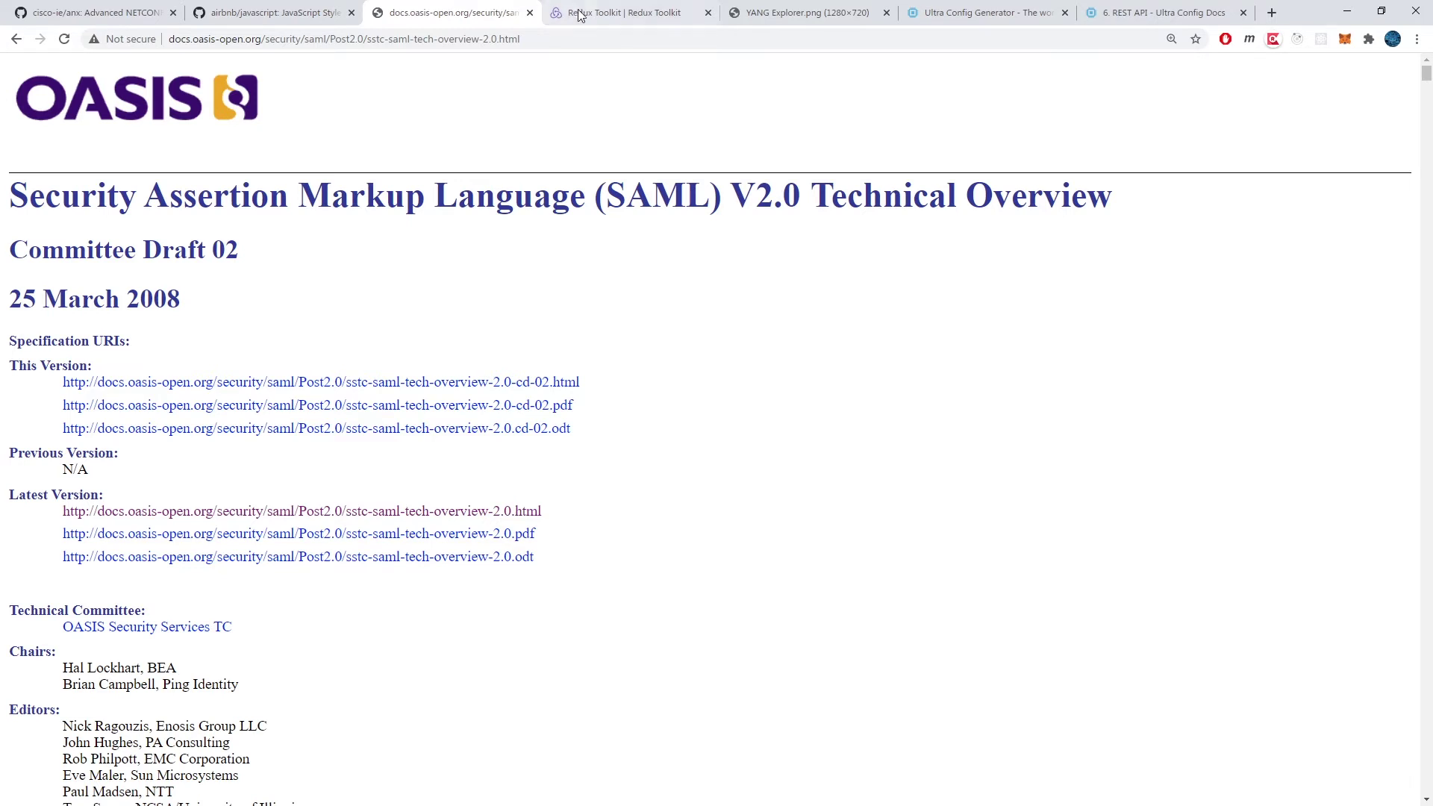
{"action": "left_click", "coordinate": [627, 6]}
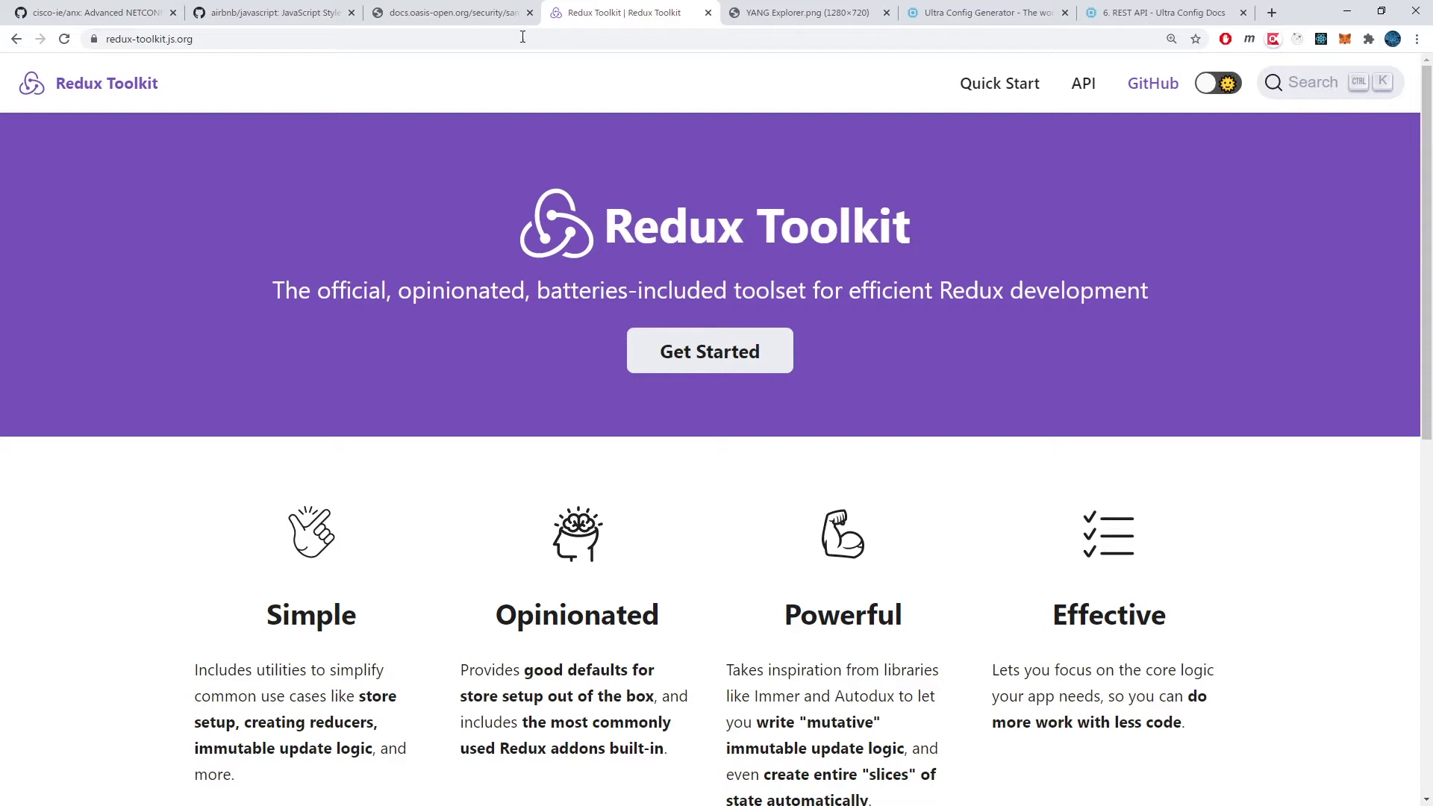
Step: Return to the cisco-ie/anx README after glancing at the YANG Explorer image tab
{"action": "left_click", "coordinate": [98, 12]}
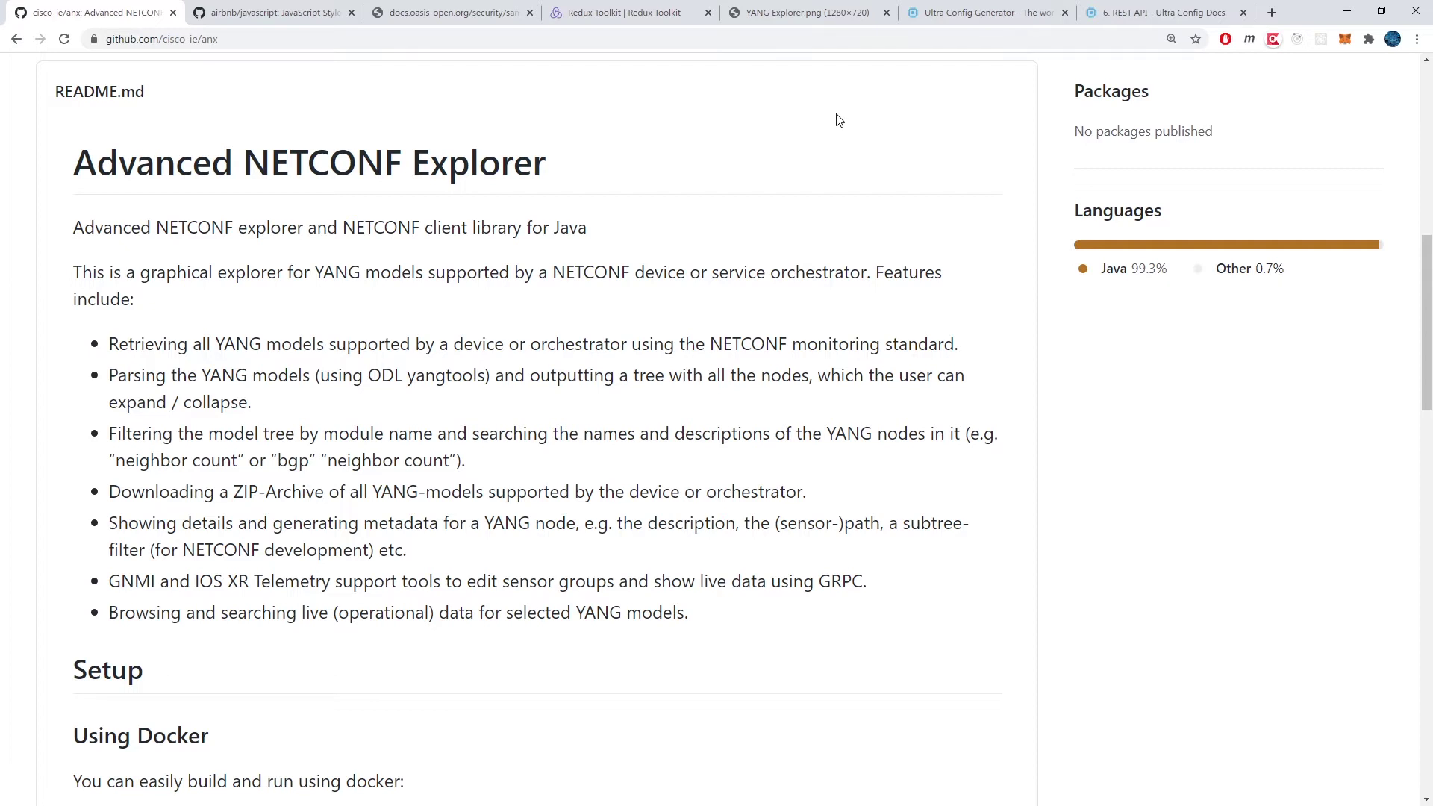
{"action": "left_click", "coordinate": [806, 6]}
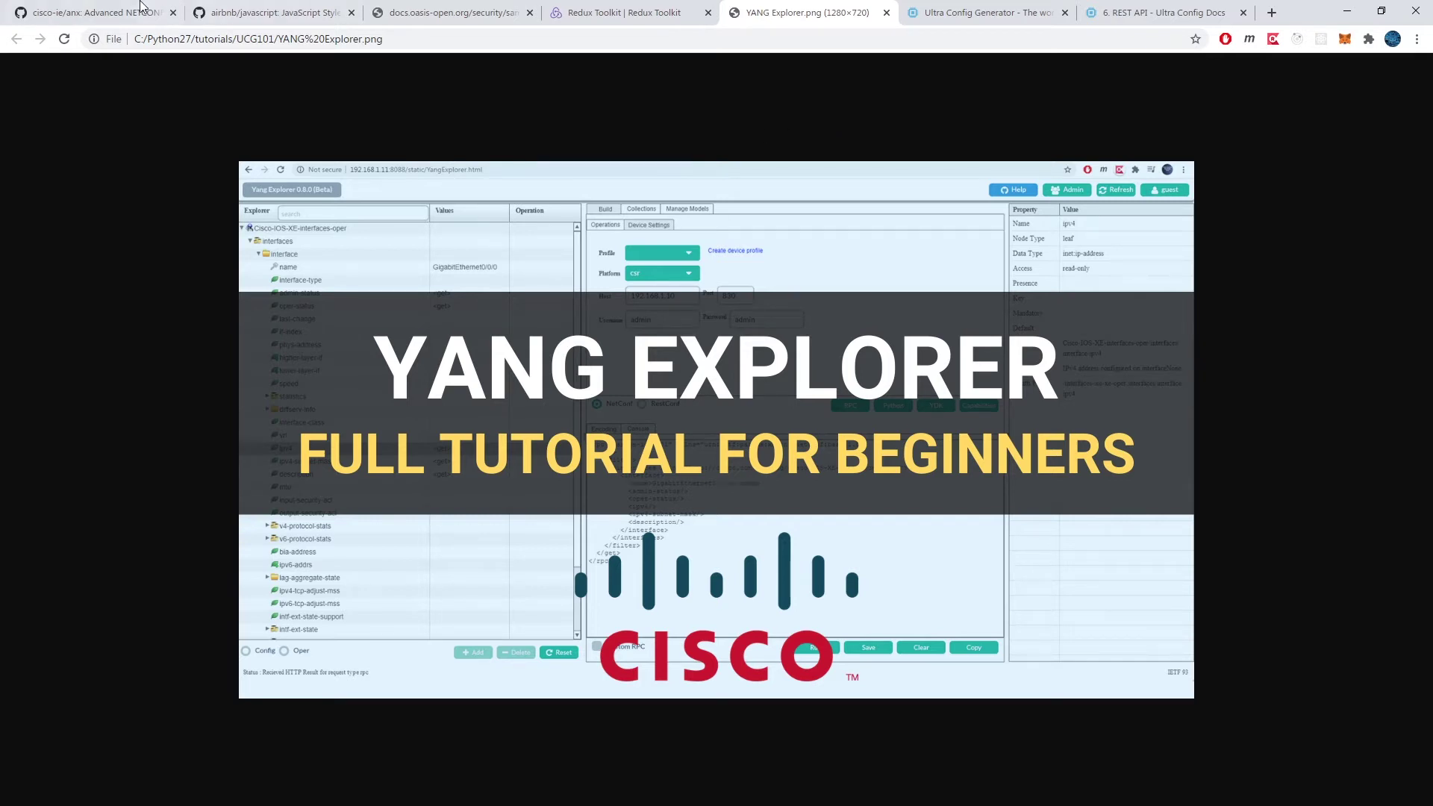
{"action": "left_click", "coordinate": [105, 6]}
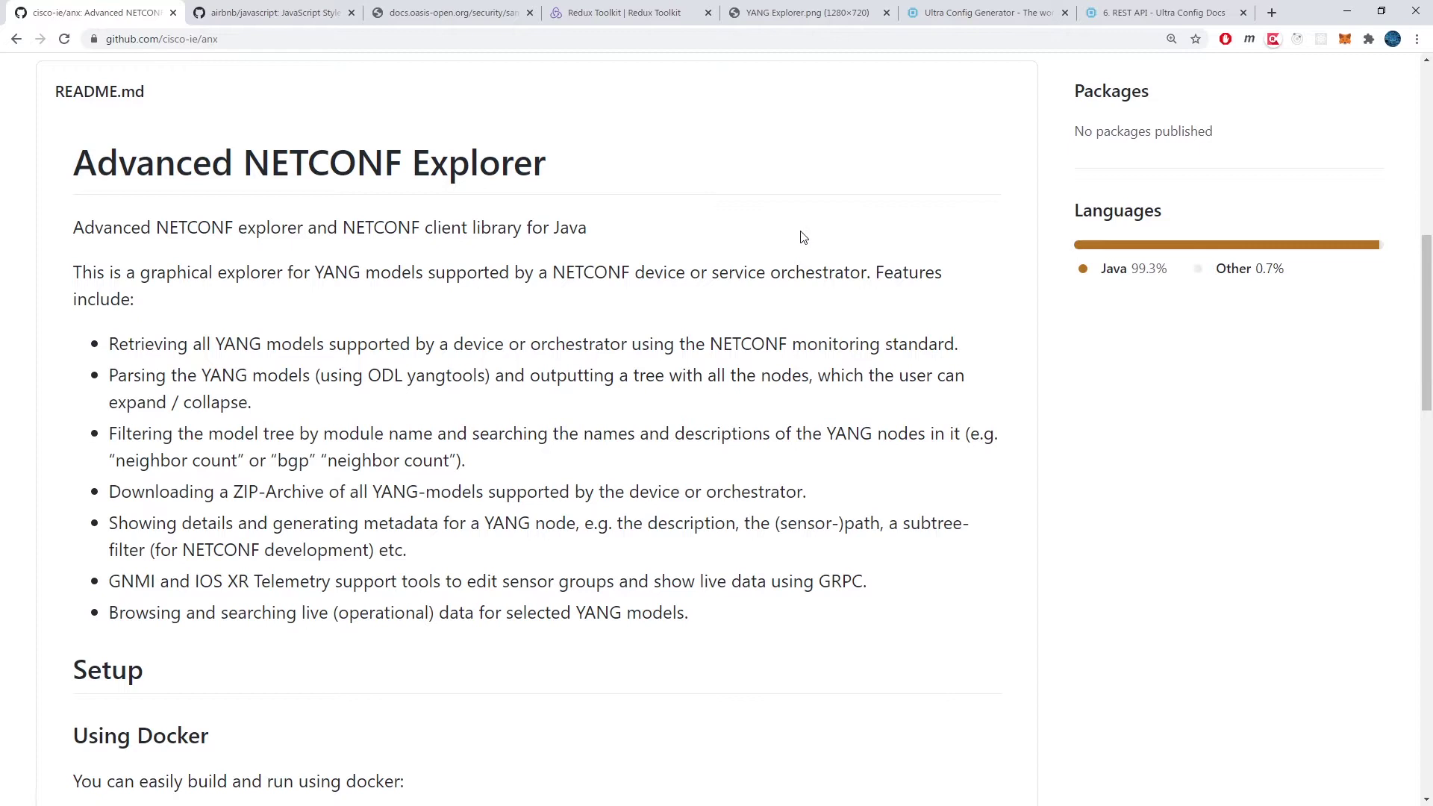
Step: Scroll to Setup and highlight the 'Using JDK and Maven' and 'Using Docker' headings
{"action": "scroll", "coordinate": [802, 237], "scroll_direction": "down", "scroll_amount": 6}
{"action": "scroll", "coordinate": [801, 236], "scroll_direction": "down", "scroll_amount": 2}
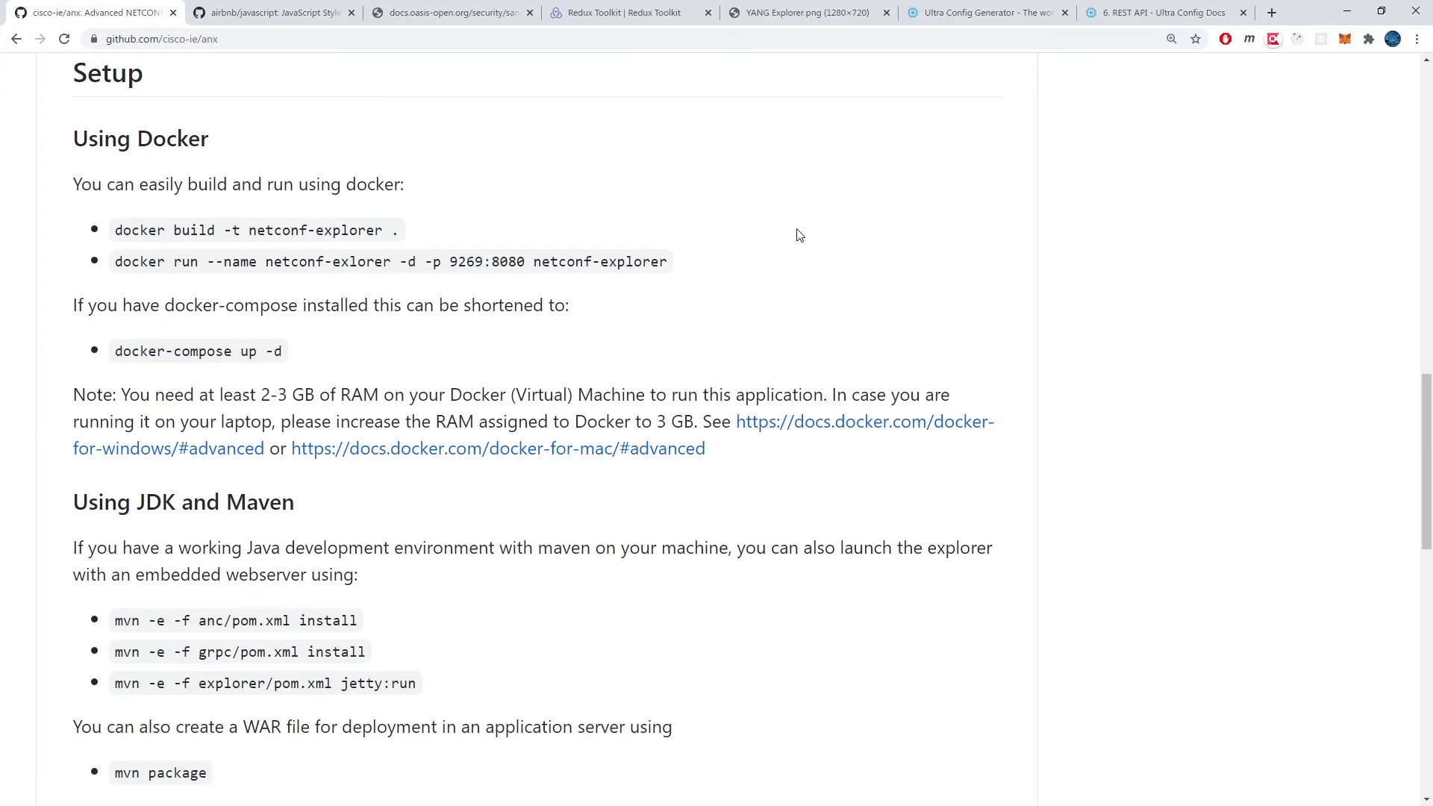
{"action": "scroll", "coordinate": [800, 236], "scroll_direction": "down", "scroll_amount": 2}
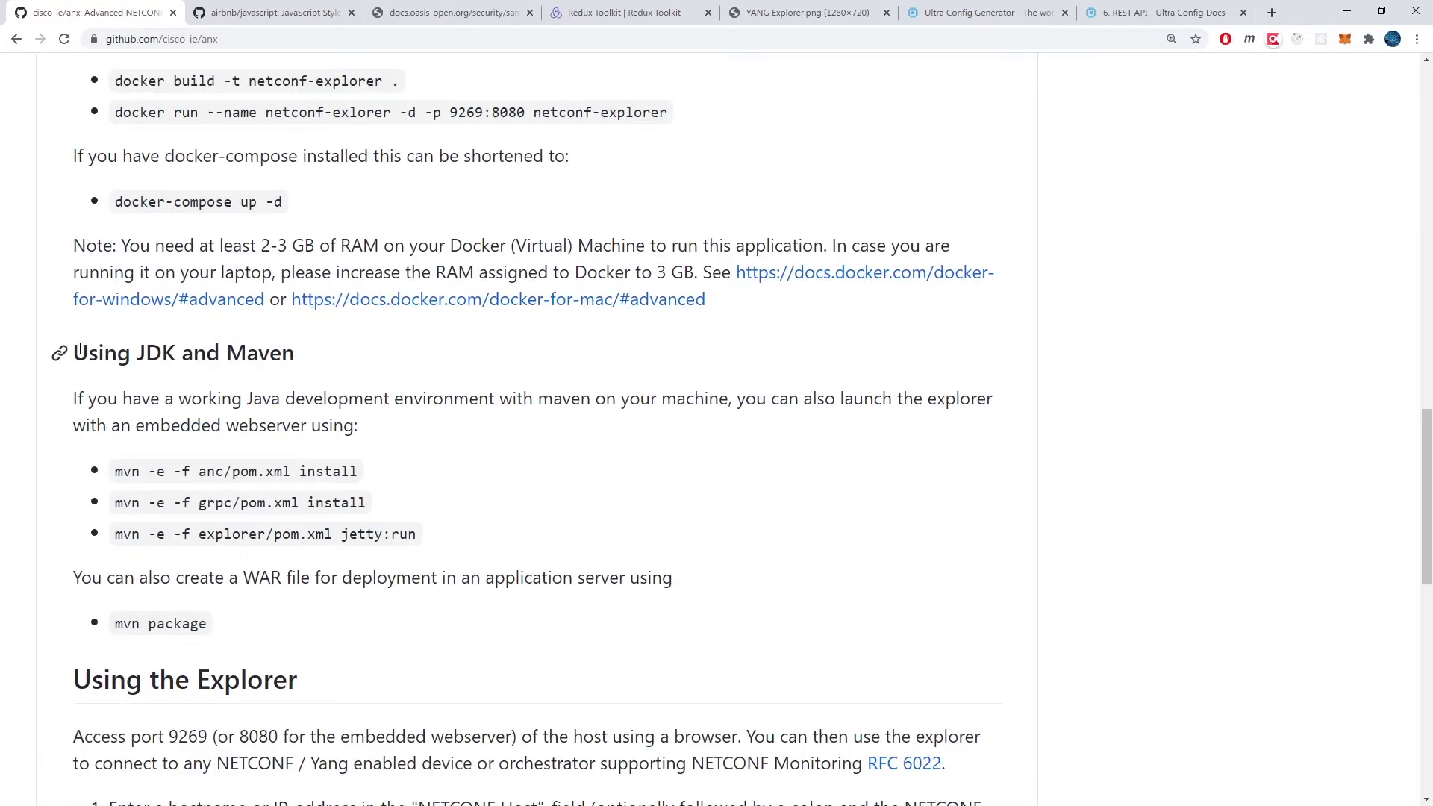
{"action": "left_click_drag", "start_coordinate": [79, 350], "coordinate": [298, 359]}
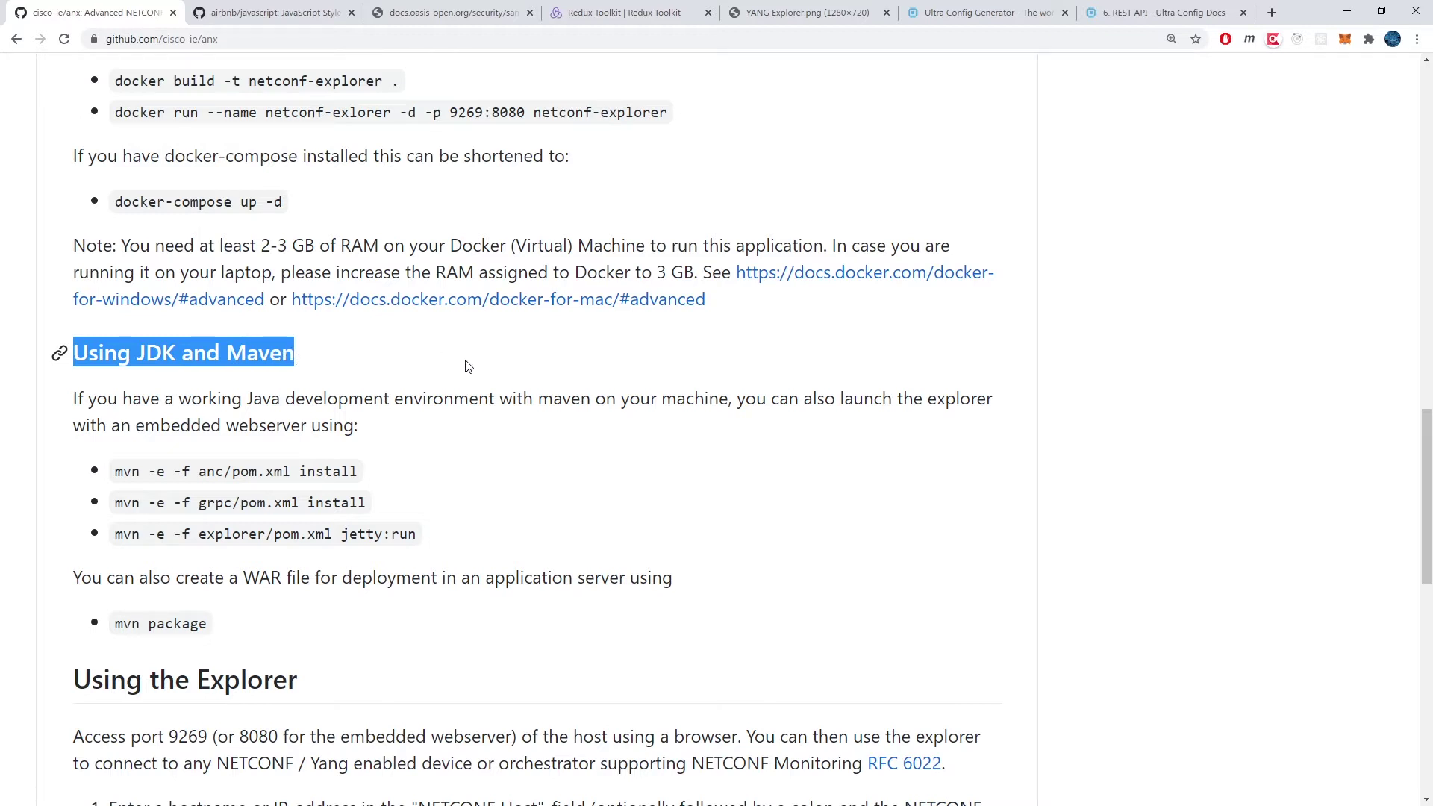
{"action": "scroll", "coordinate": [464, 371], "scroll_direction": "up", "scroll_amount": 2}
{"action": "left_click", "coordinate": [217, 138]}
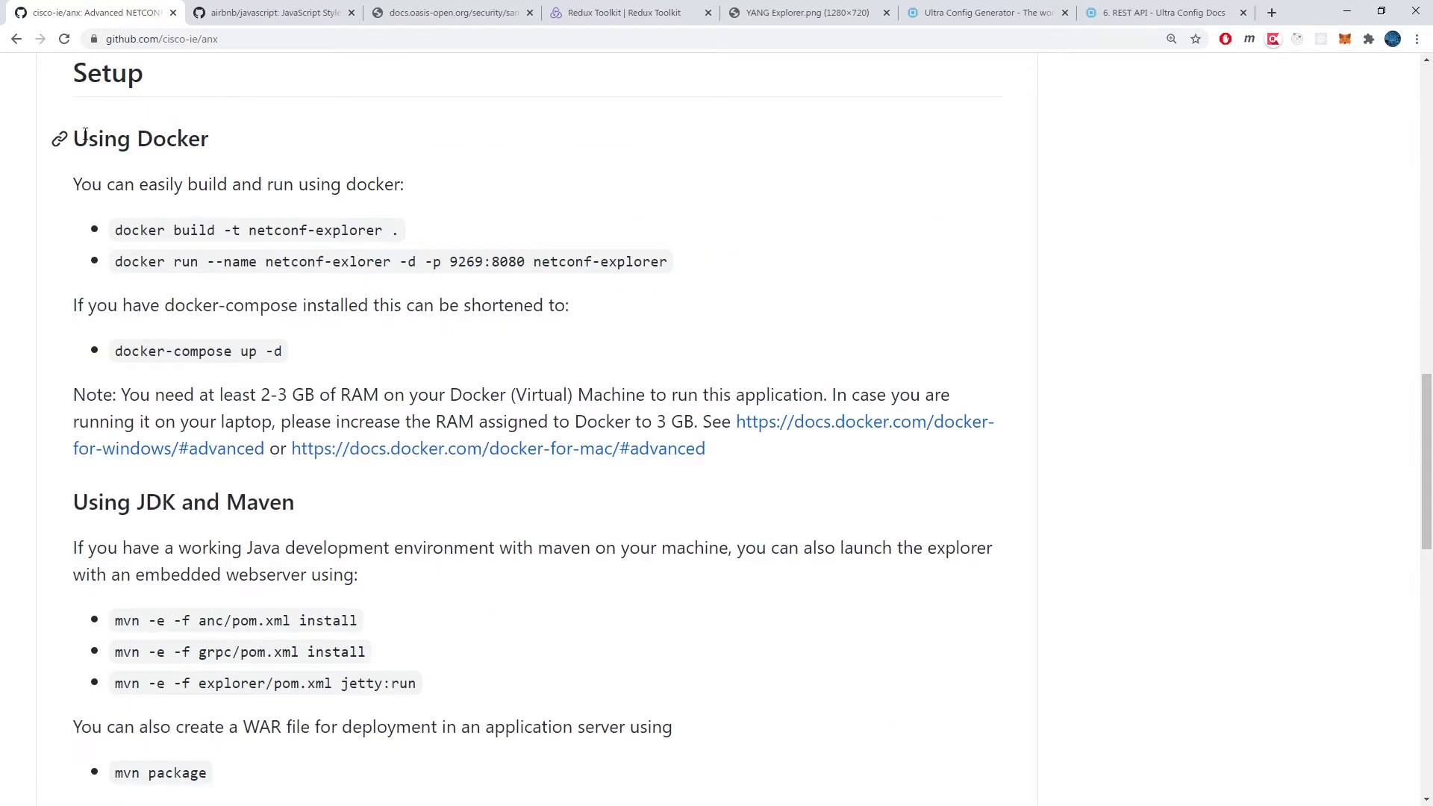
{"action": "left_click_drag", "start_coordinate": [72, 138], "coordinate": [221, 144]}
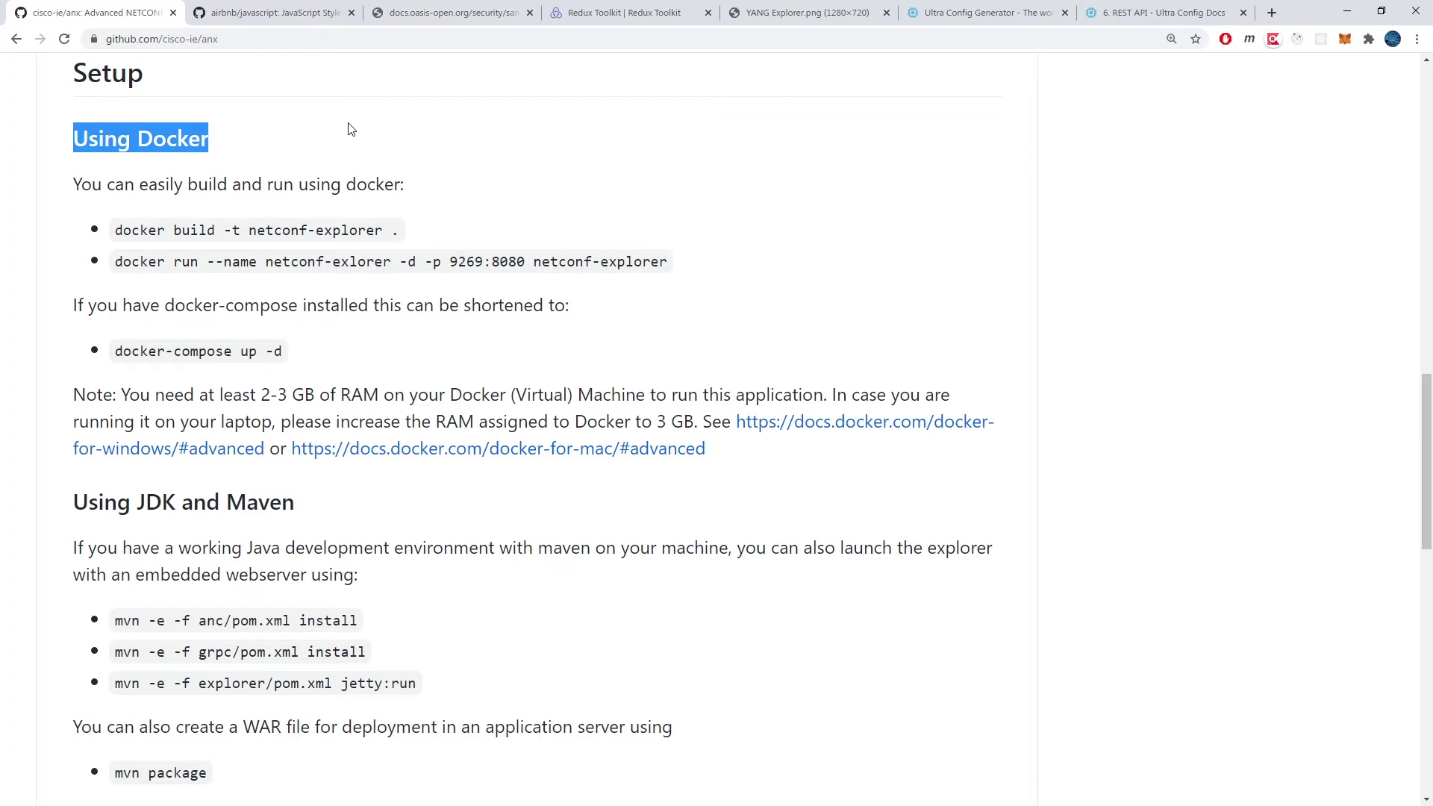
{"action": "left_click", "coordinate": [527, 132]}
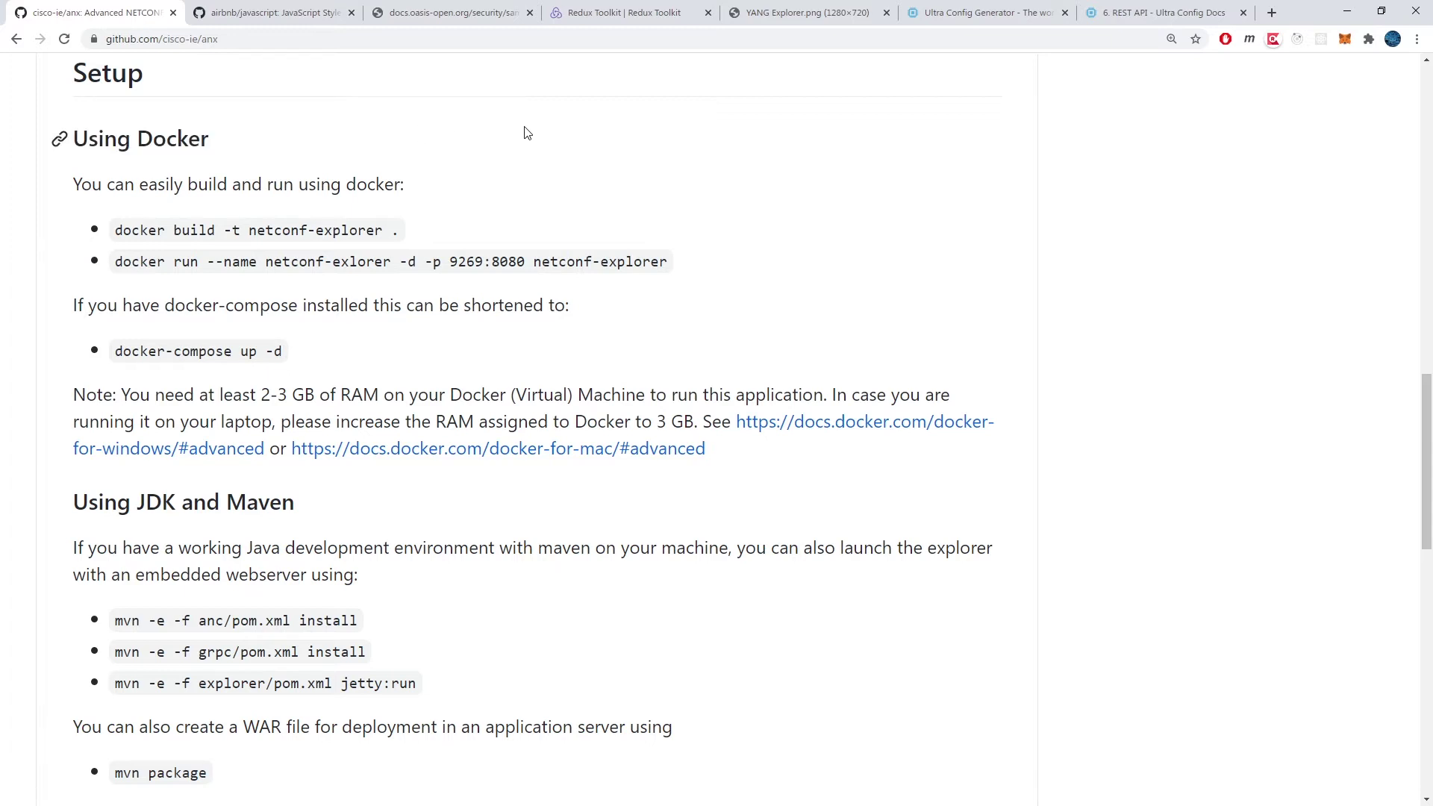
Step: In the terminal, install docker.io, enable the docker service, and add the user to the docker group
{"action": "key", "text": "alt+Tab"}
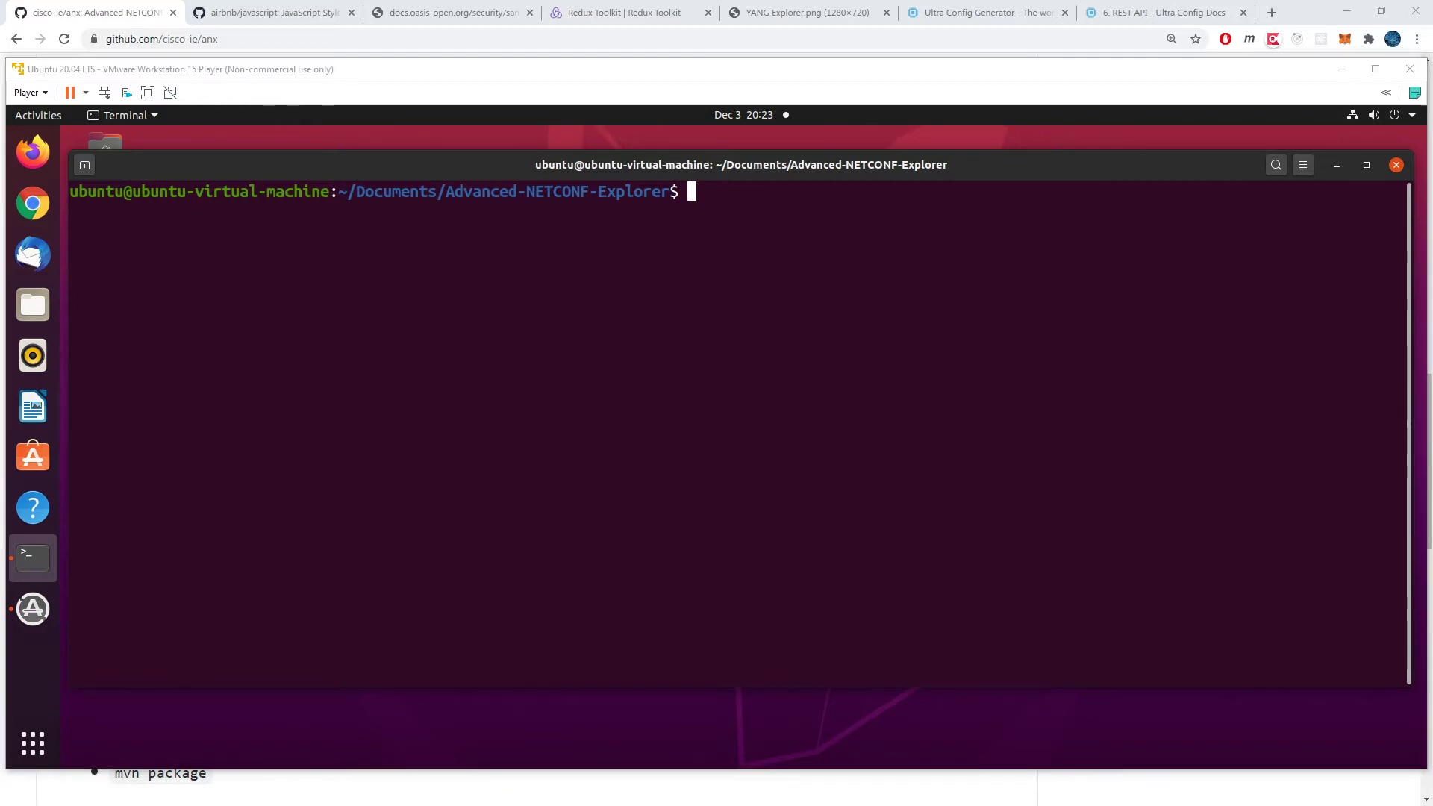
{"action": "right_click", "coordinate": [684, 302]}
{"action": "left_click", "coordinate": [719, 351]}
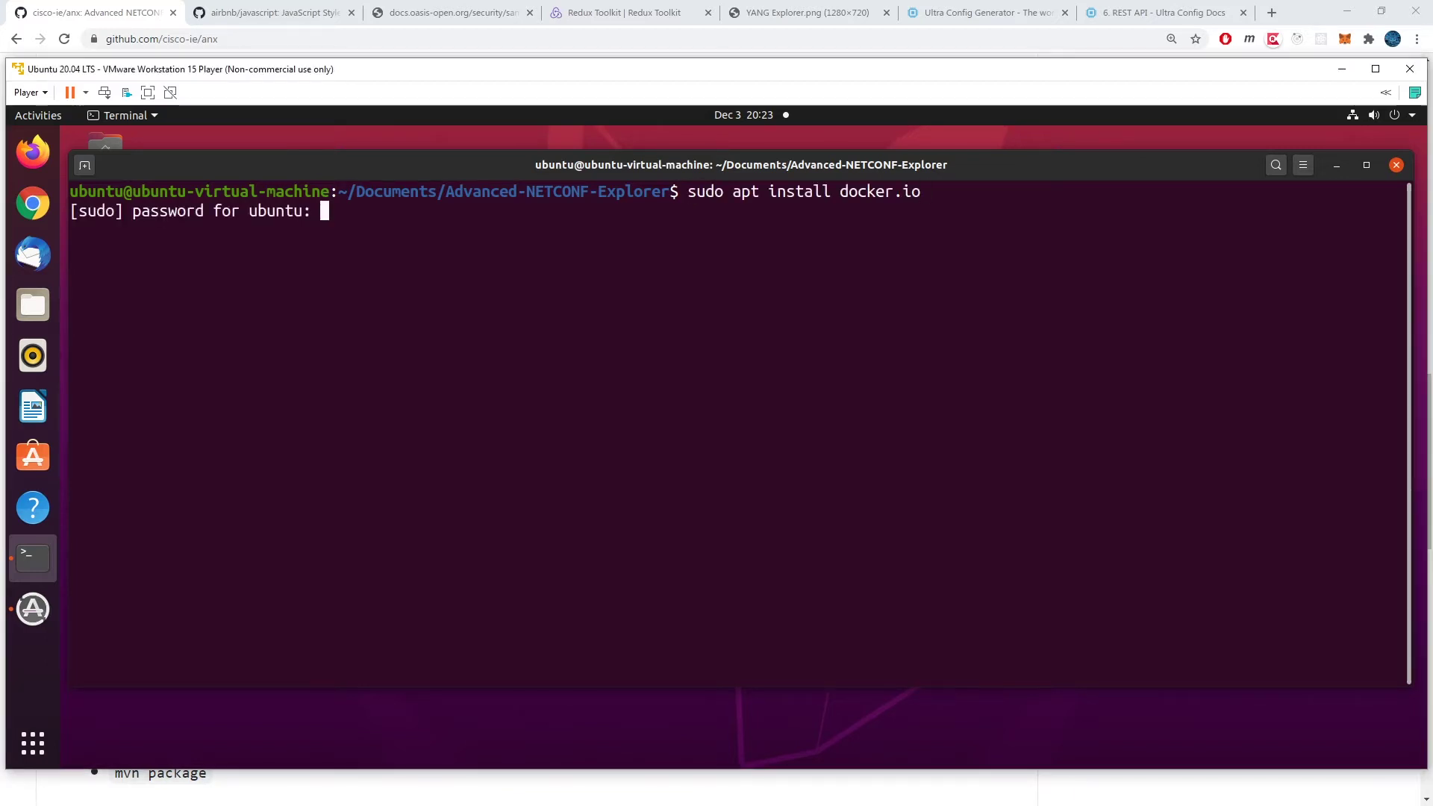
{"action": "key", "text": "Return"}
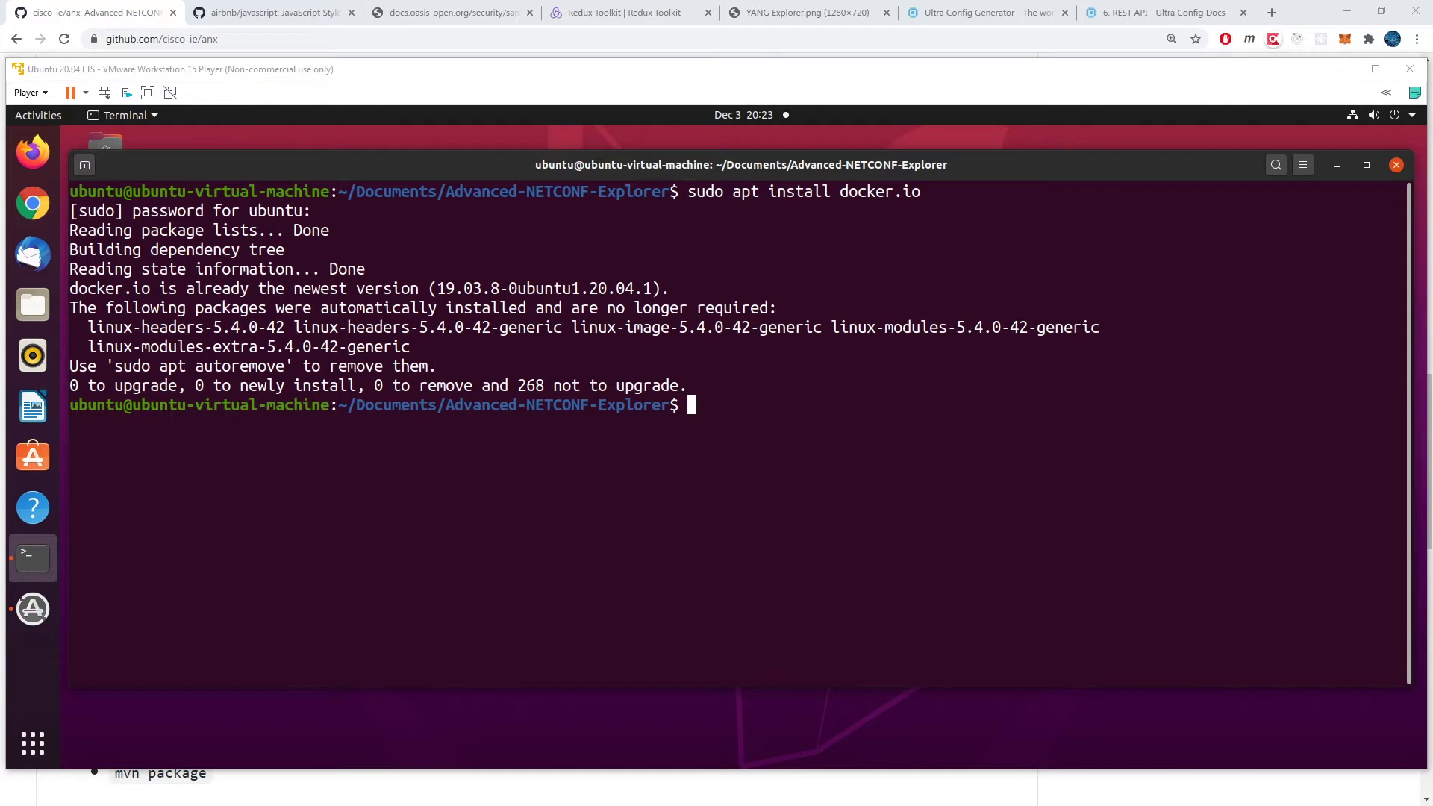
{"action": "right_click", "coordinate": [853, 402]}
{"action": "left_click", "coordinate": [895, 445]}
{"action": "key", "text": "Return"}
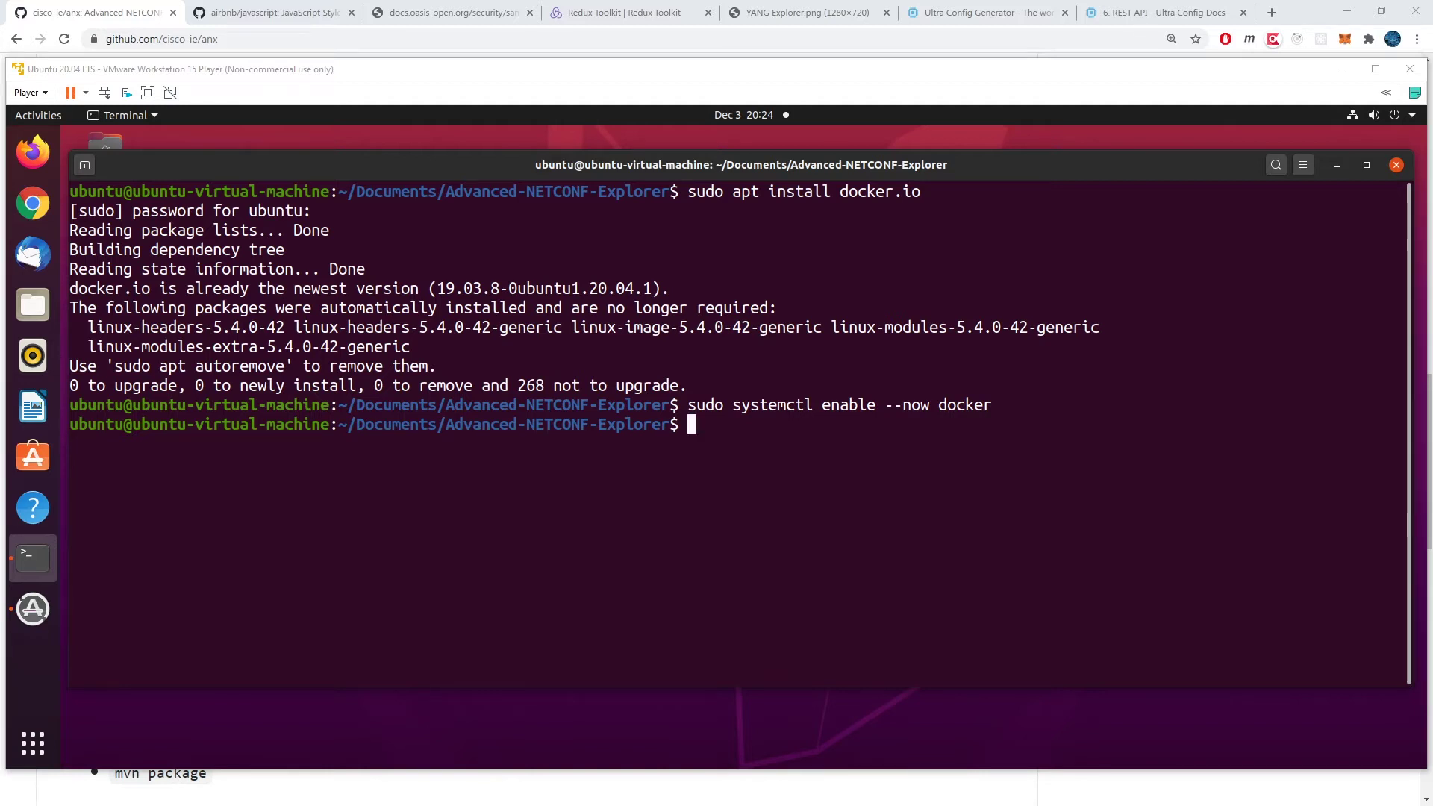
{"action": "right_click", "coordinate": [878, 433]}
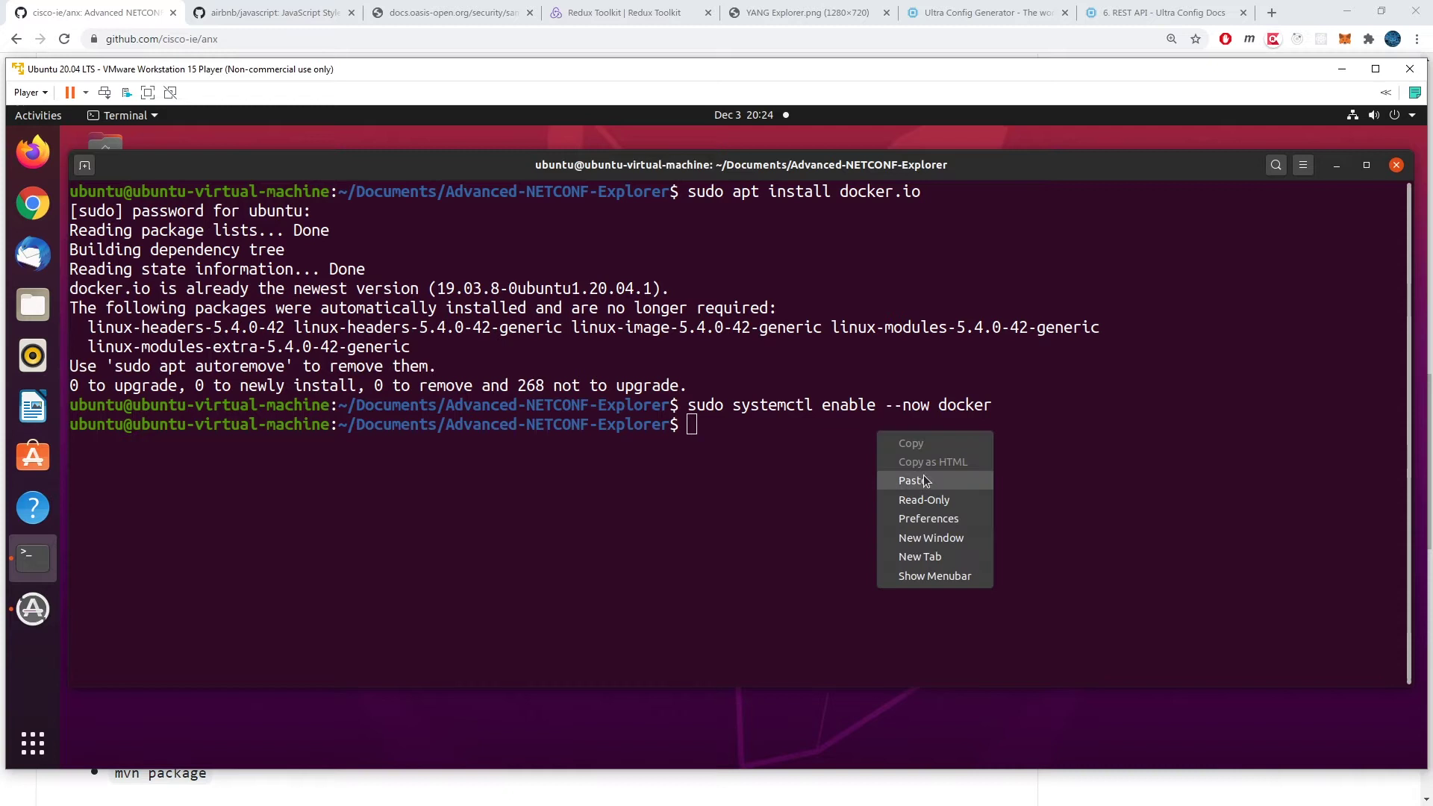
{"action": "left_click", "coordinate": [900, 476]}
{"action": "key", "text": "Return"}
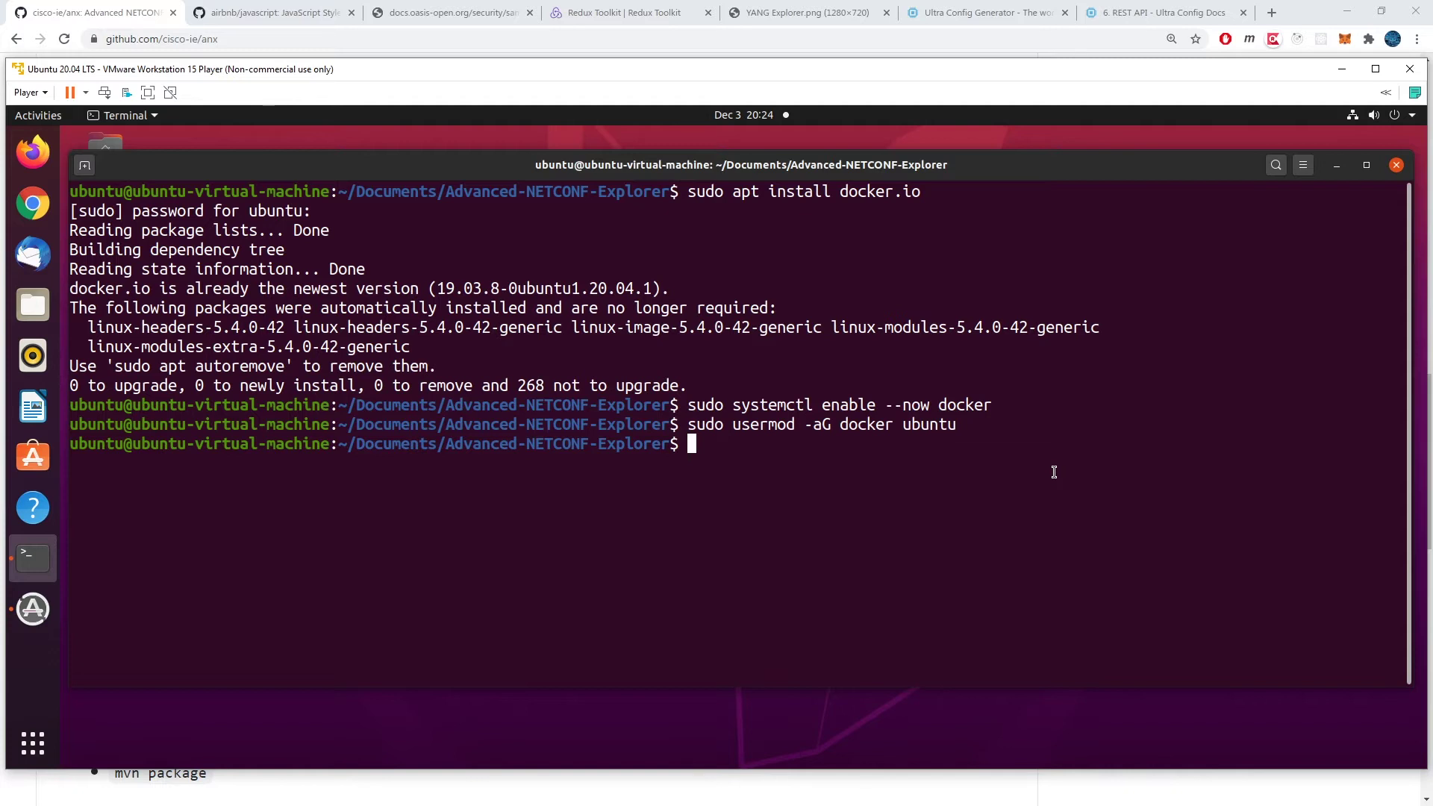
Step: Clone the cisco-ie/anx repository with git clone and cd into the anx folder
{"action": "left_click", "coordinate": [234, 42]}
{"action": "key", "text": "ctrl+c"}
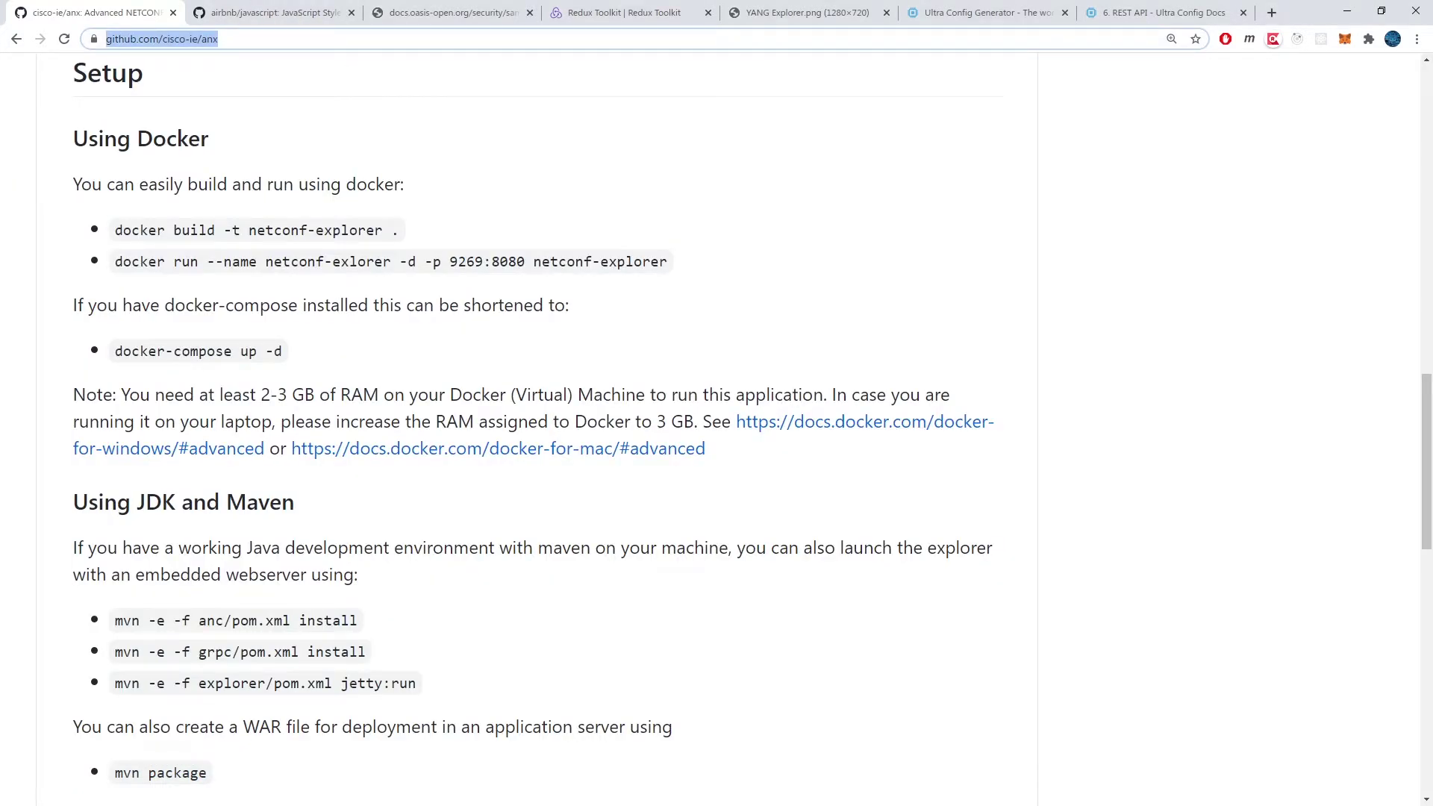
{"action": "key", "text": "alt+Tab"}
{"action": "type", "text": "git c"}
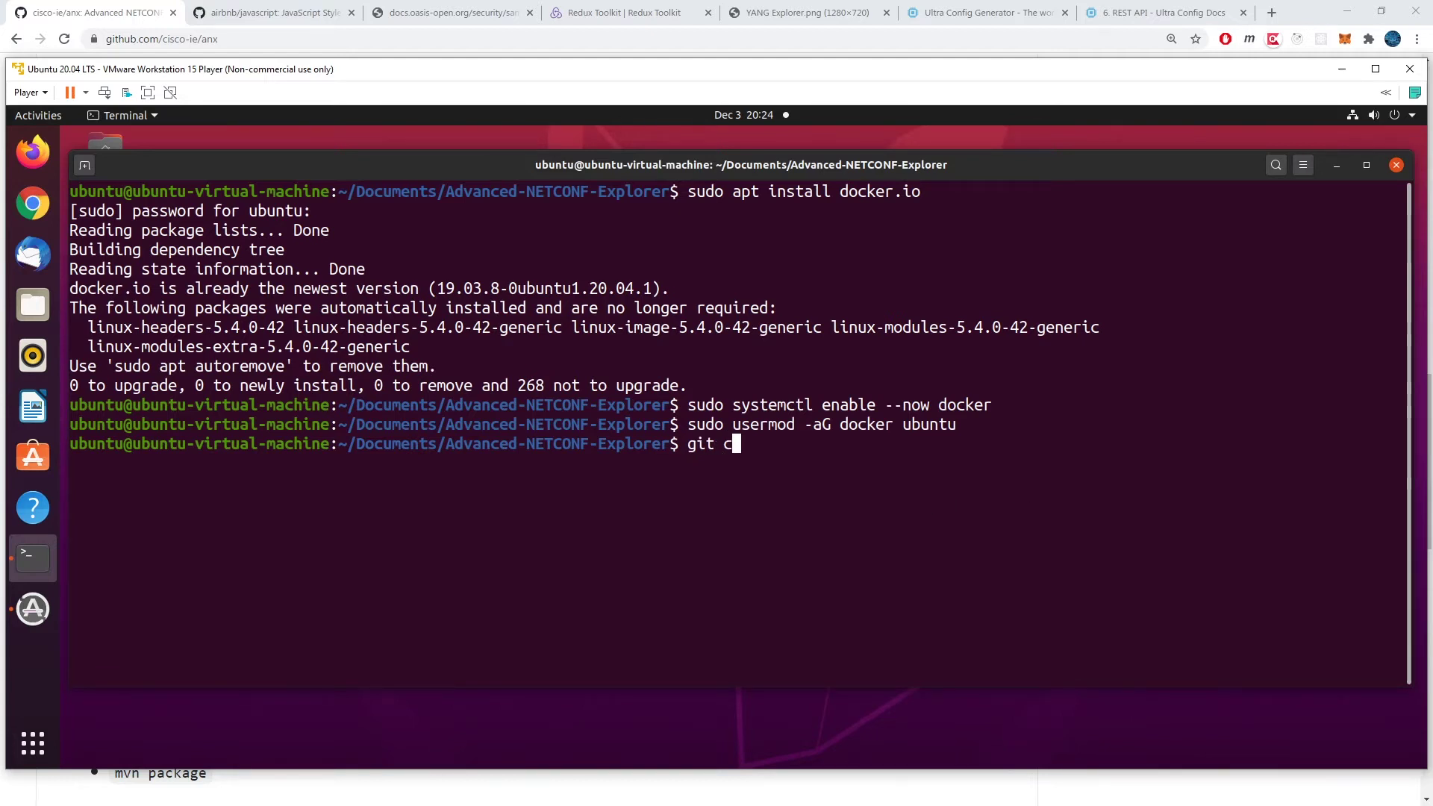
{"action": "type", "text": "lone"}
{"action": "right_click", "coordinate": [939, 456]}
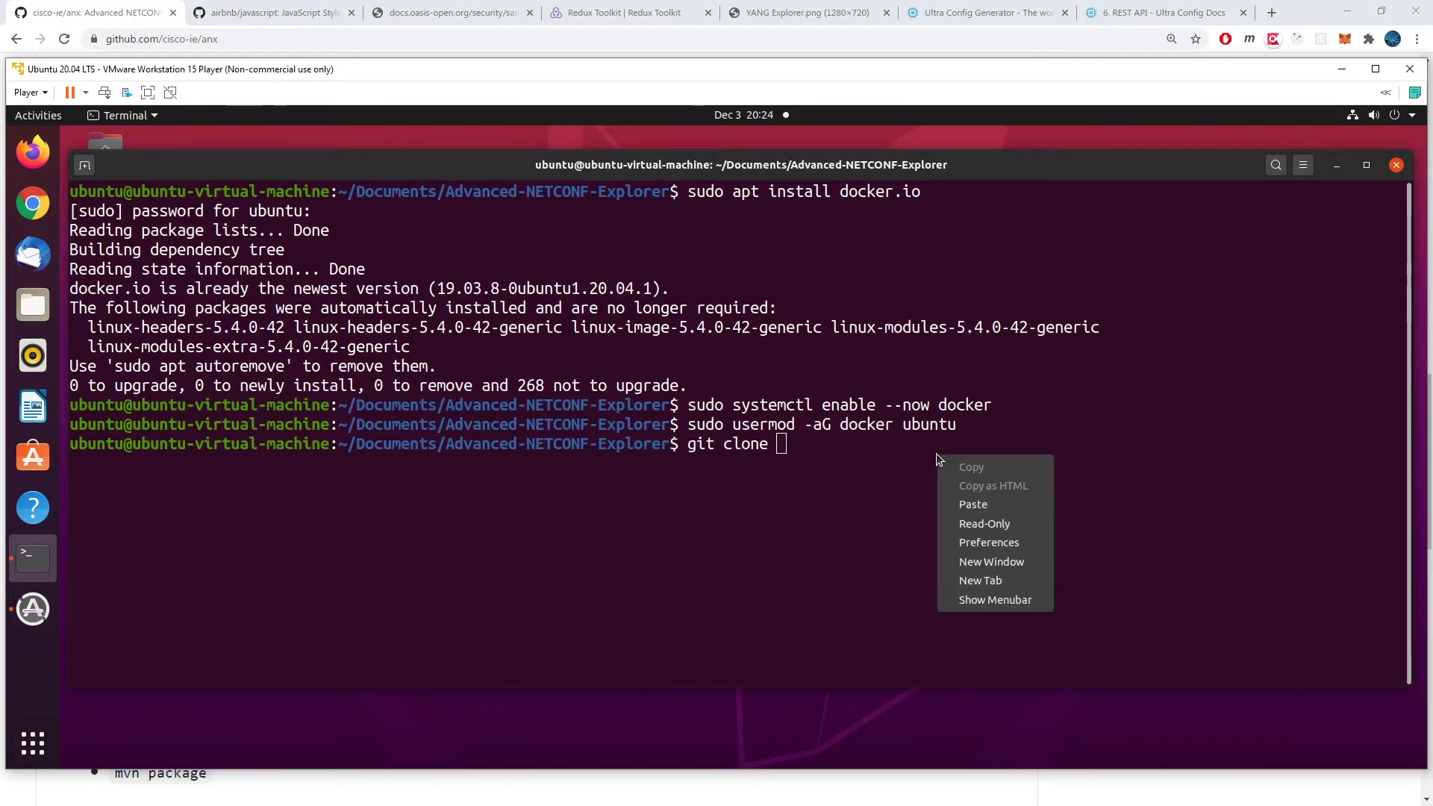
{"action": "left_click", "coordinate": [973, 505]}
{"action": "key", "text": "Return"}
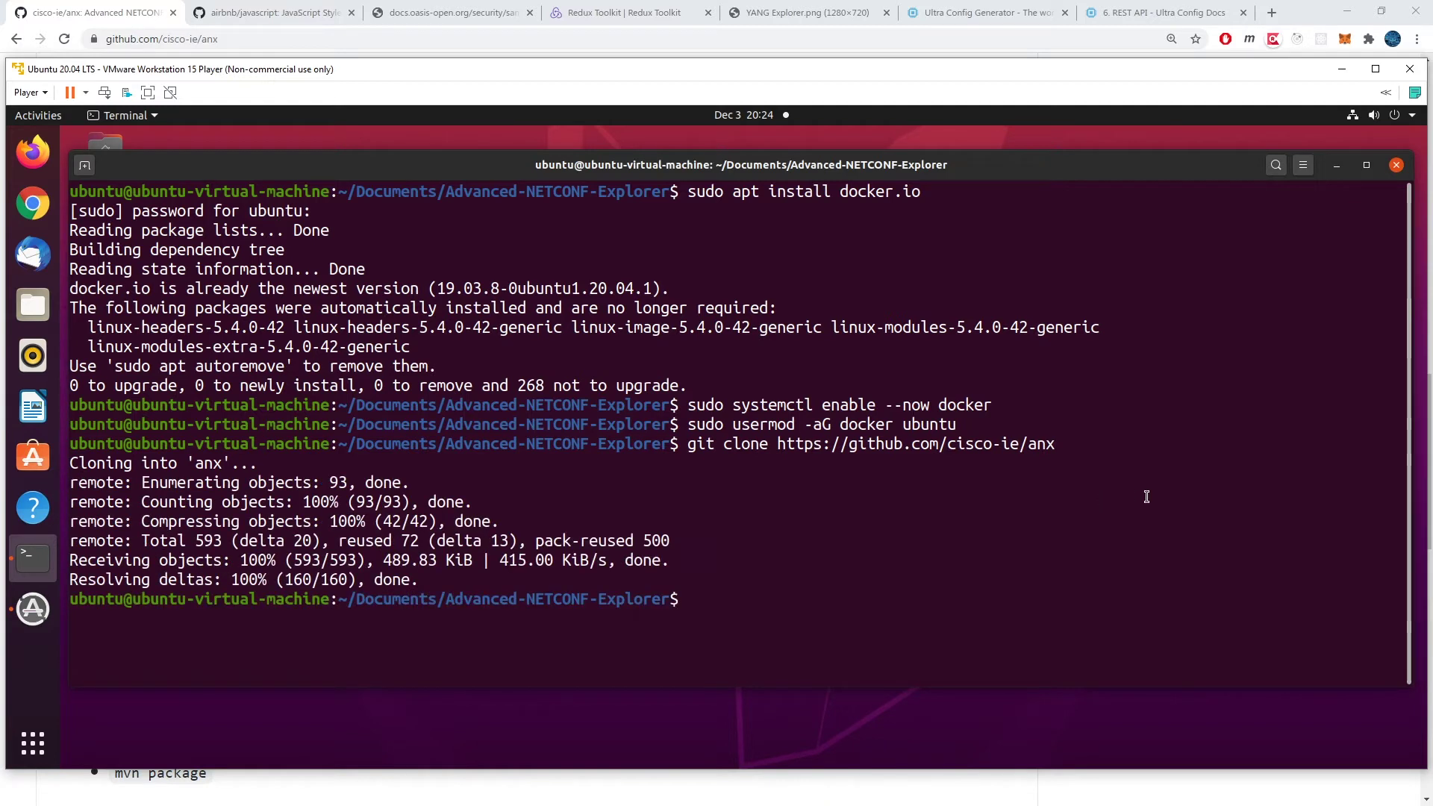
{"action": "type", "text": "cd anx"}
{"action": "key", "text": "Return"}
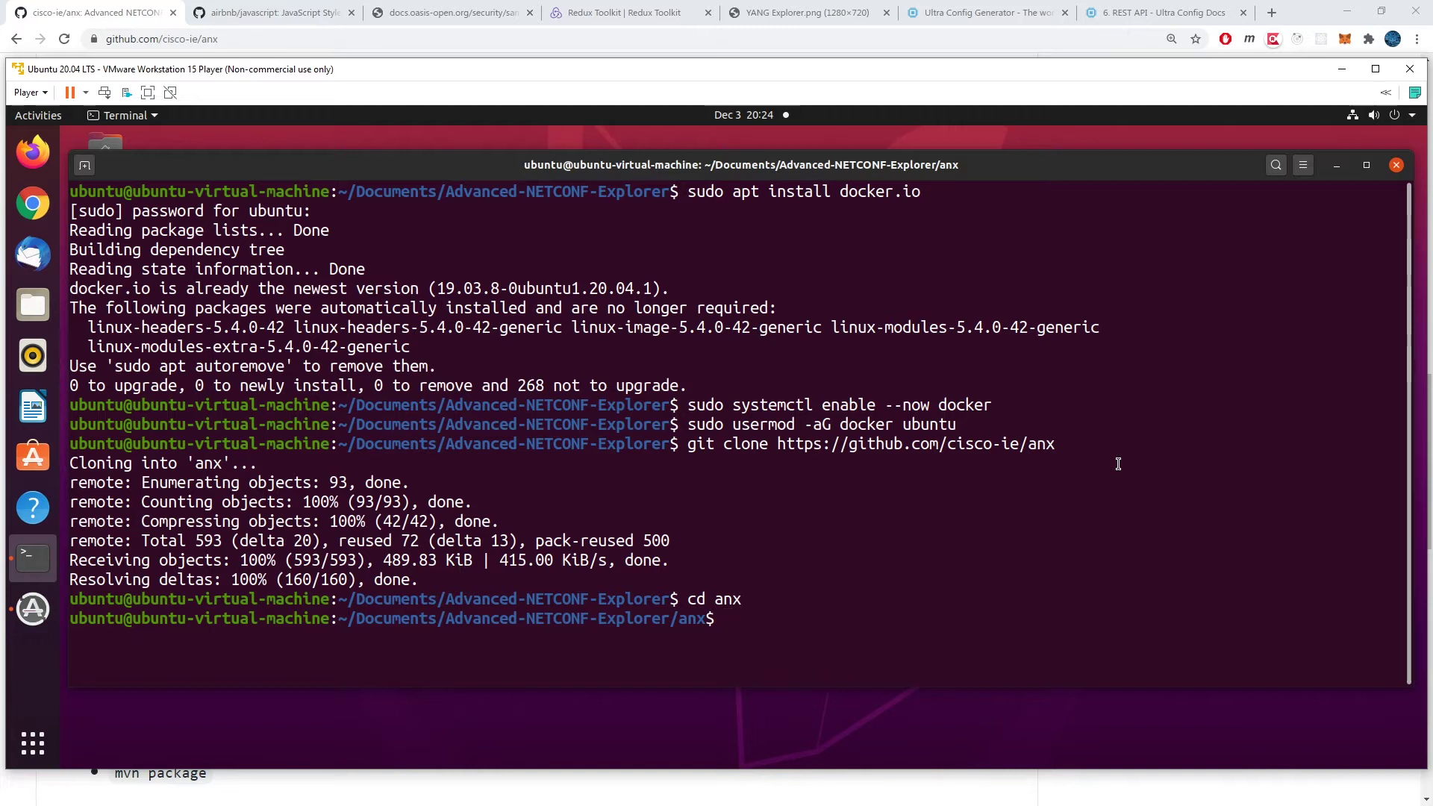
{"action": "left_click", "coordinate": [158, 15]}
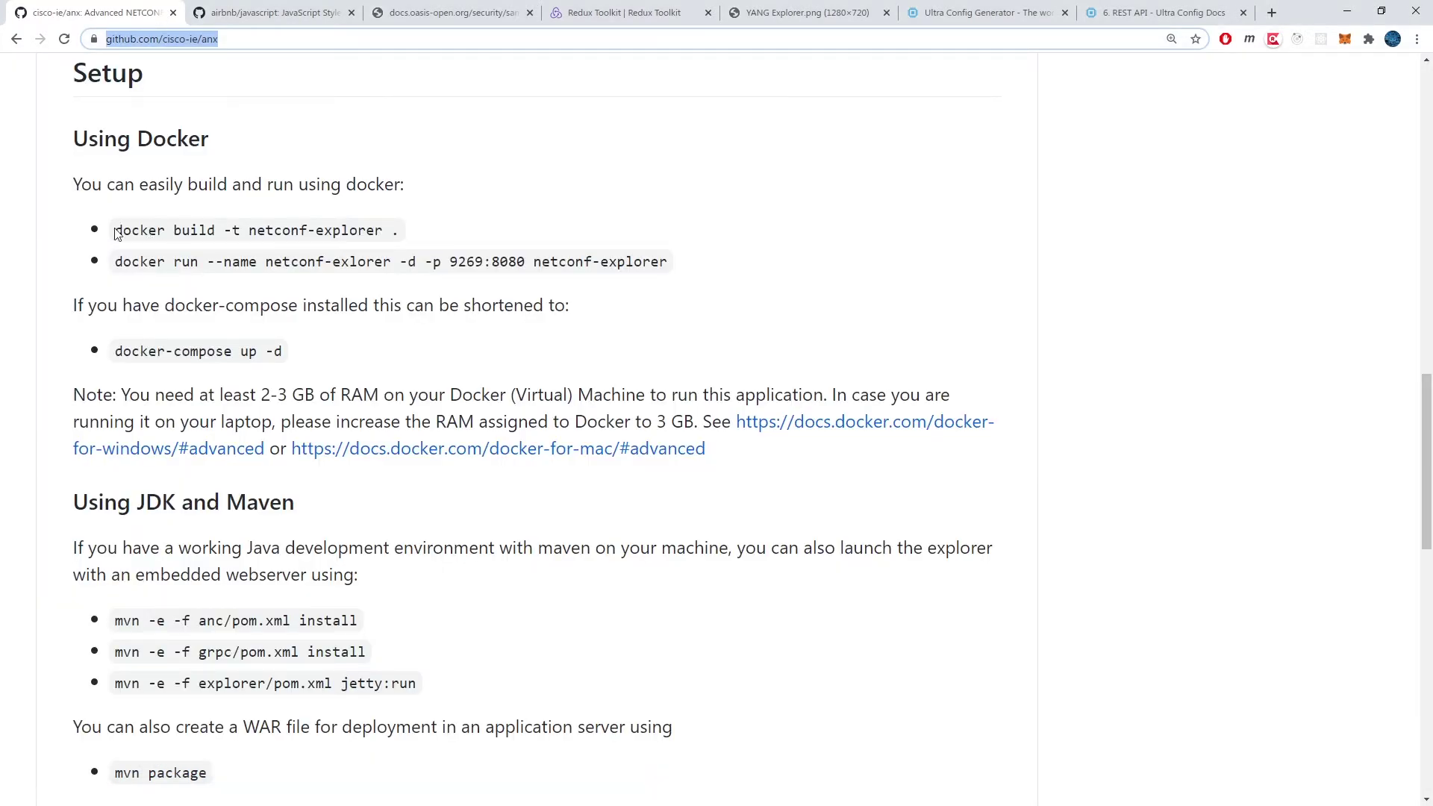
Step: Build the netconf-explorer Docker image and confirm it with docker images
{"action": "right_click", "coordinate": [1114, 581]}
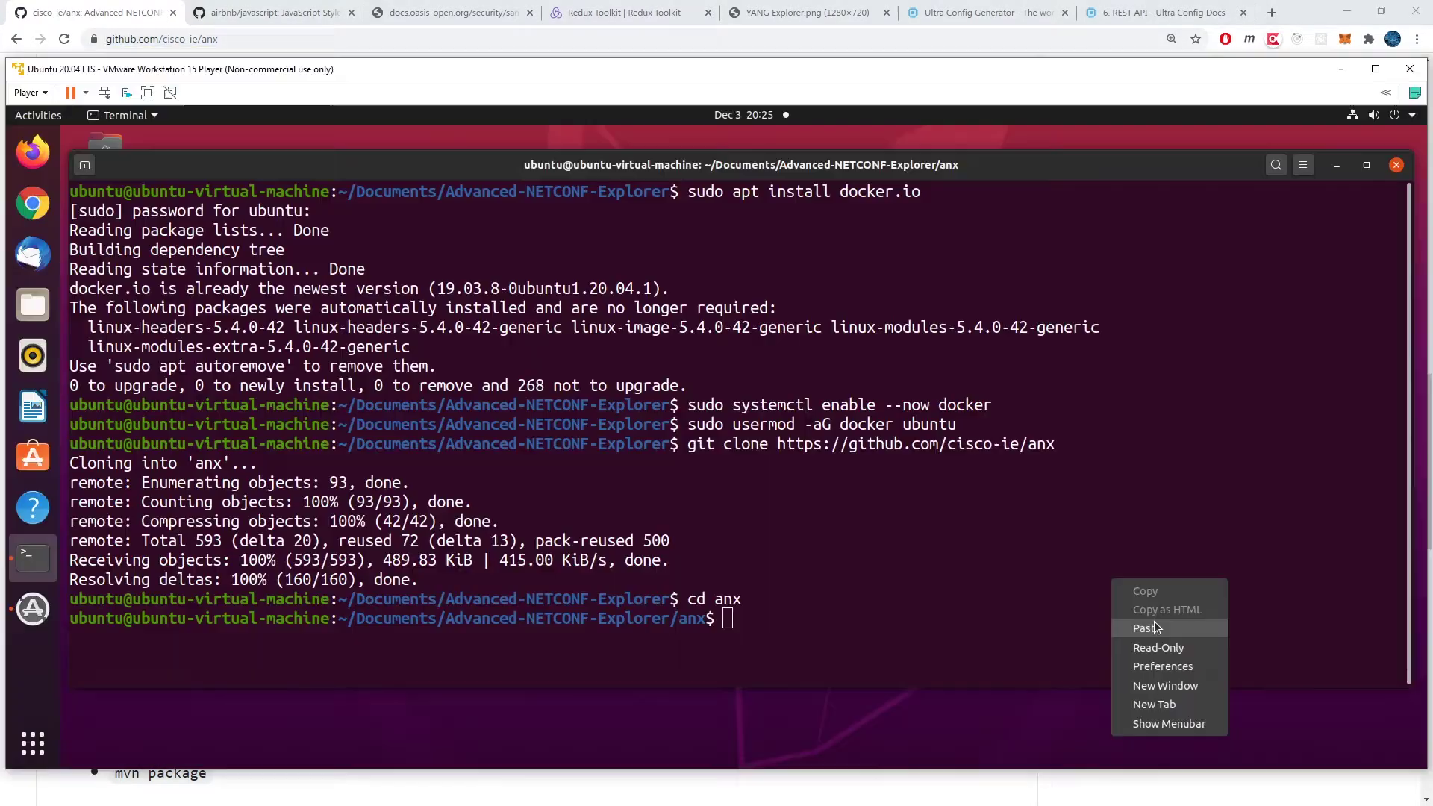
{"action": "left_click", "coordinate": [1147, 627]}
{"action": "key", "text": "Return"}
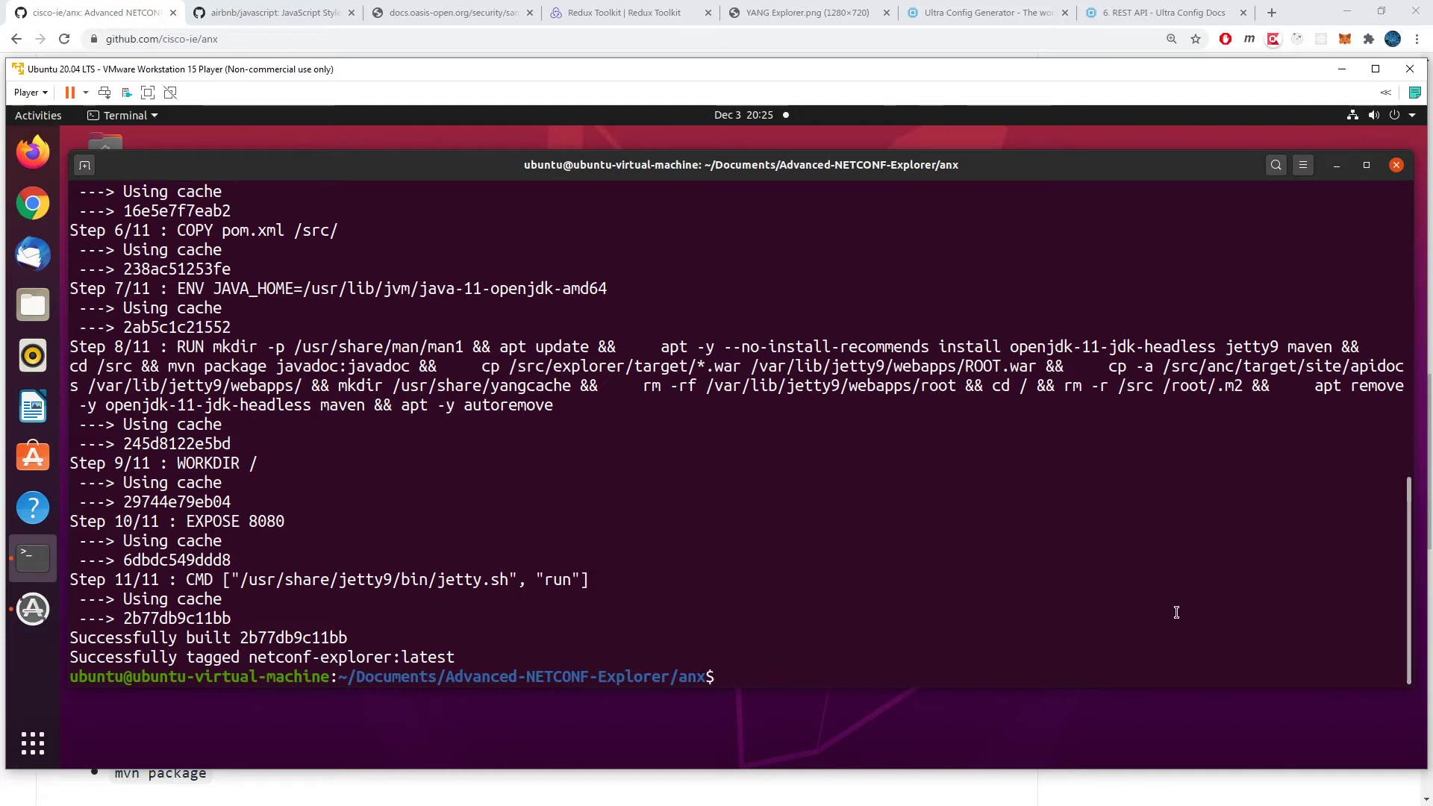
{"action": "type", "text": "docker images"}
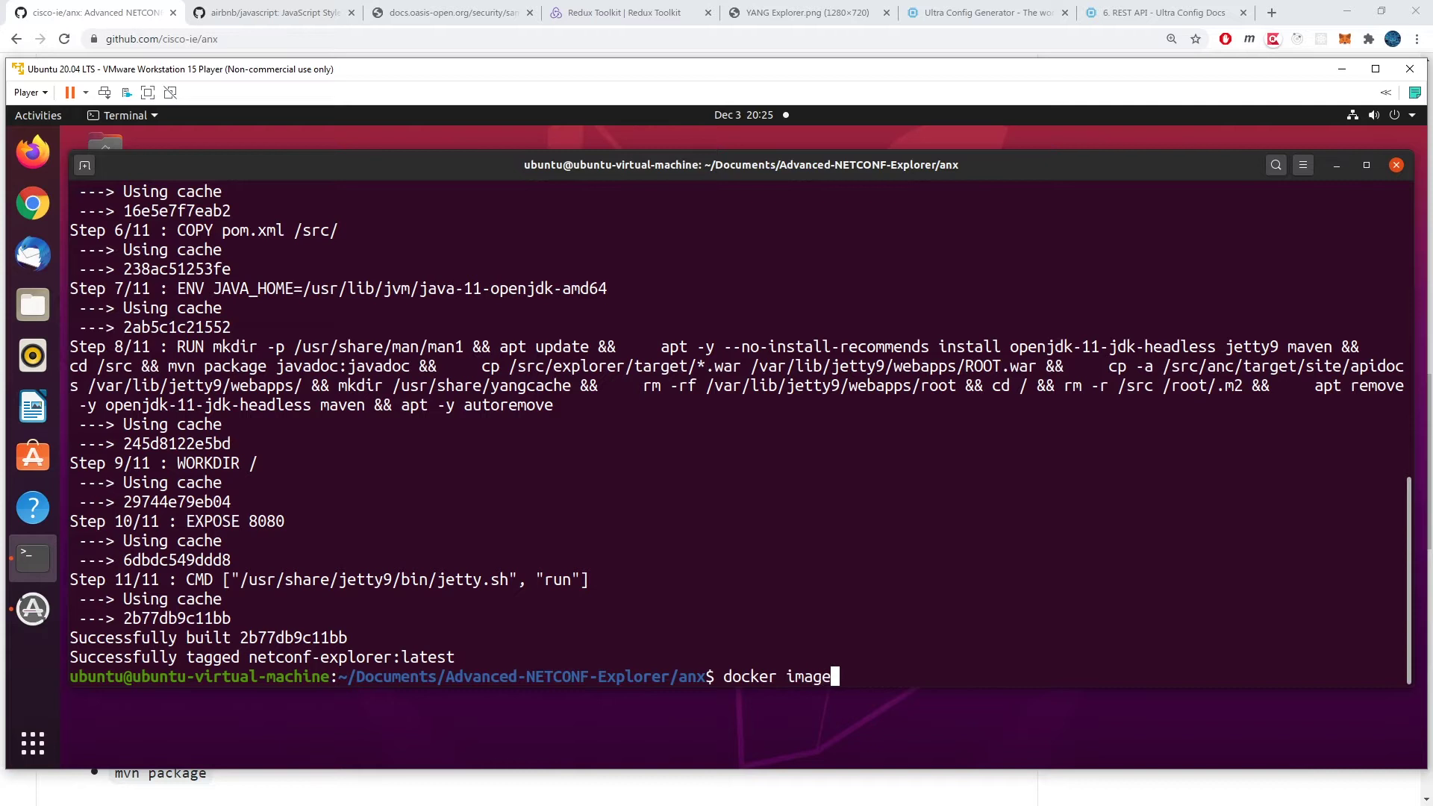
{"action": "key", "text": "Return"}
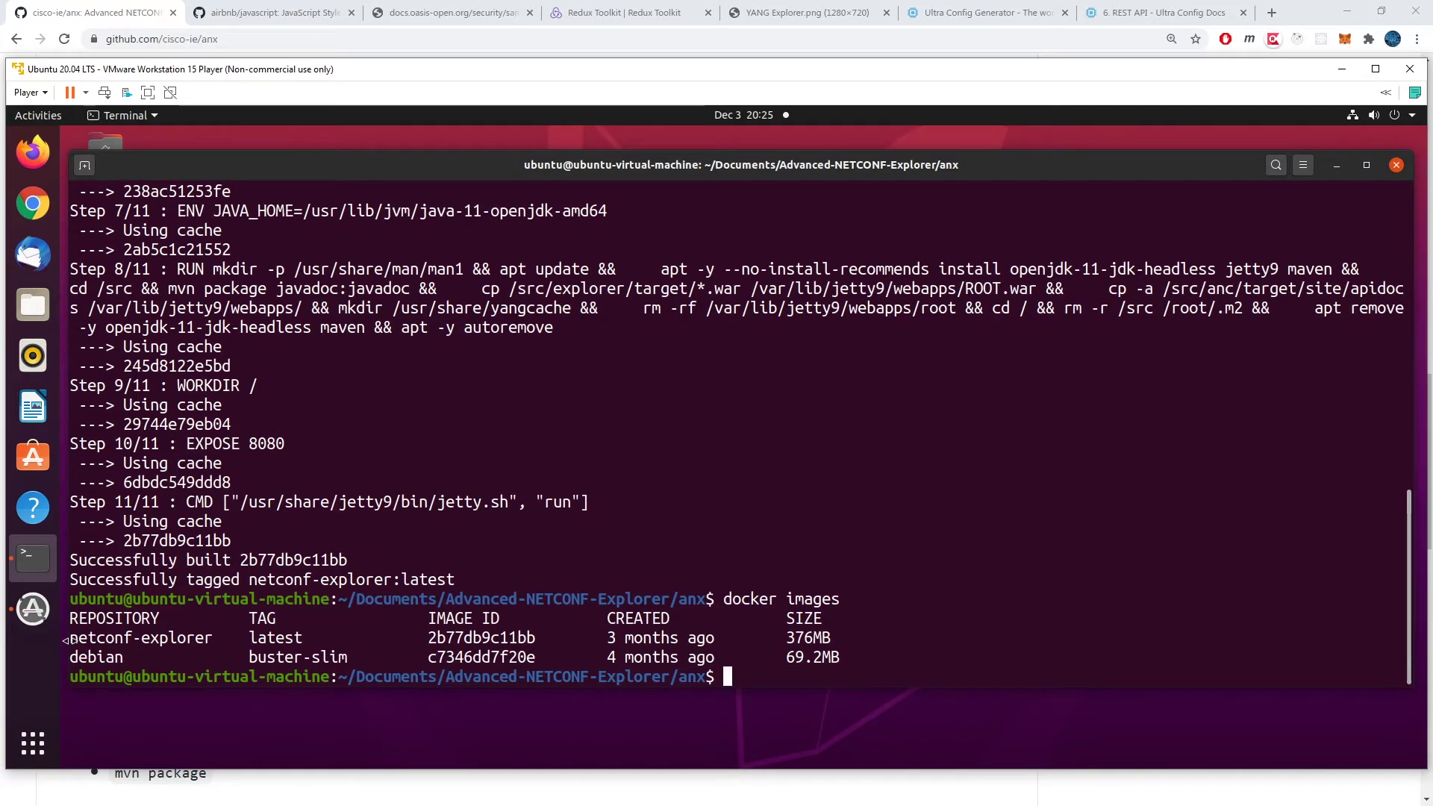
{"action": "left_click_drag", "start_coordinate": [69, 639], "coordinate": [213, 642]}
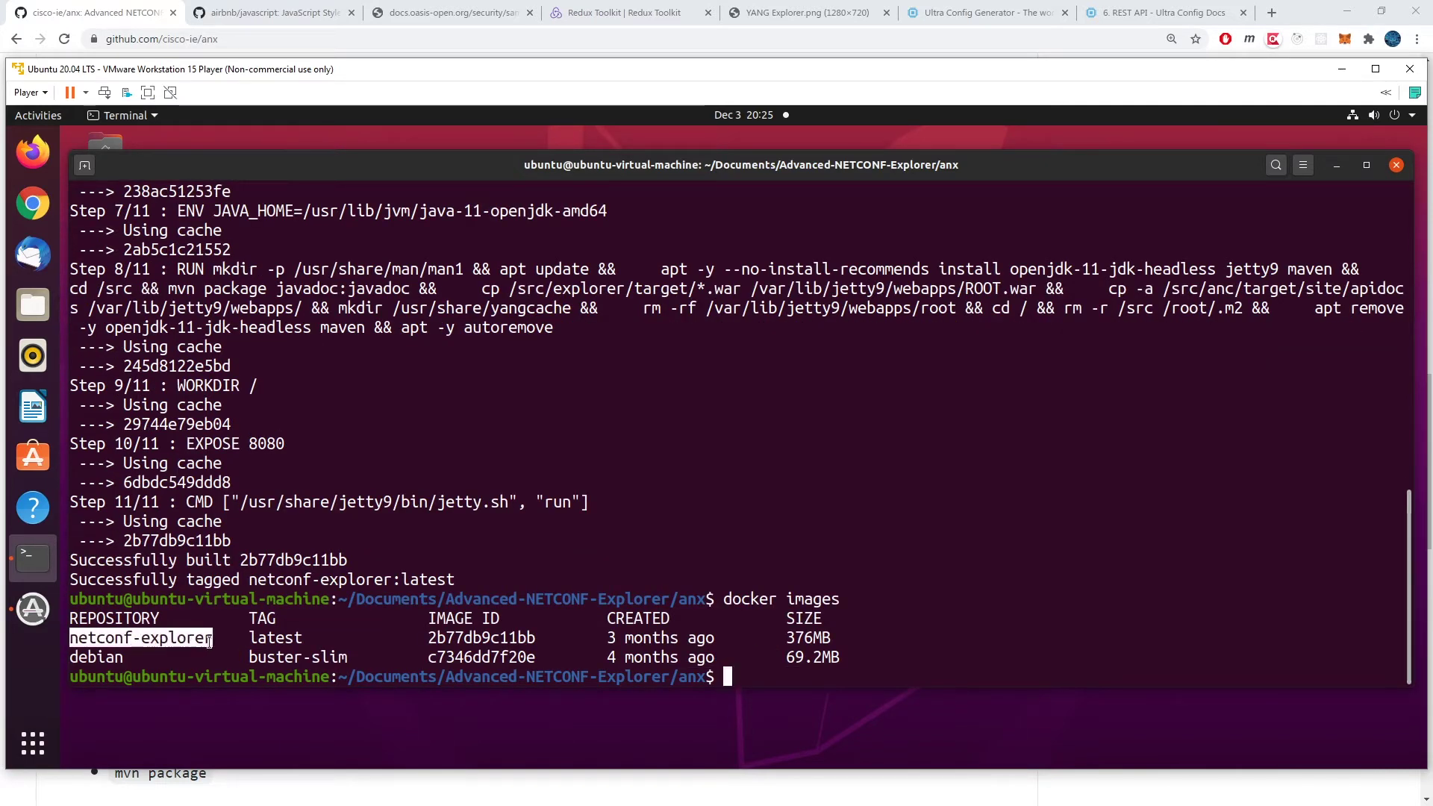
{"action": "left_click", "coordinate": [1054, 618]}
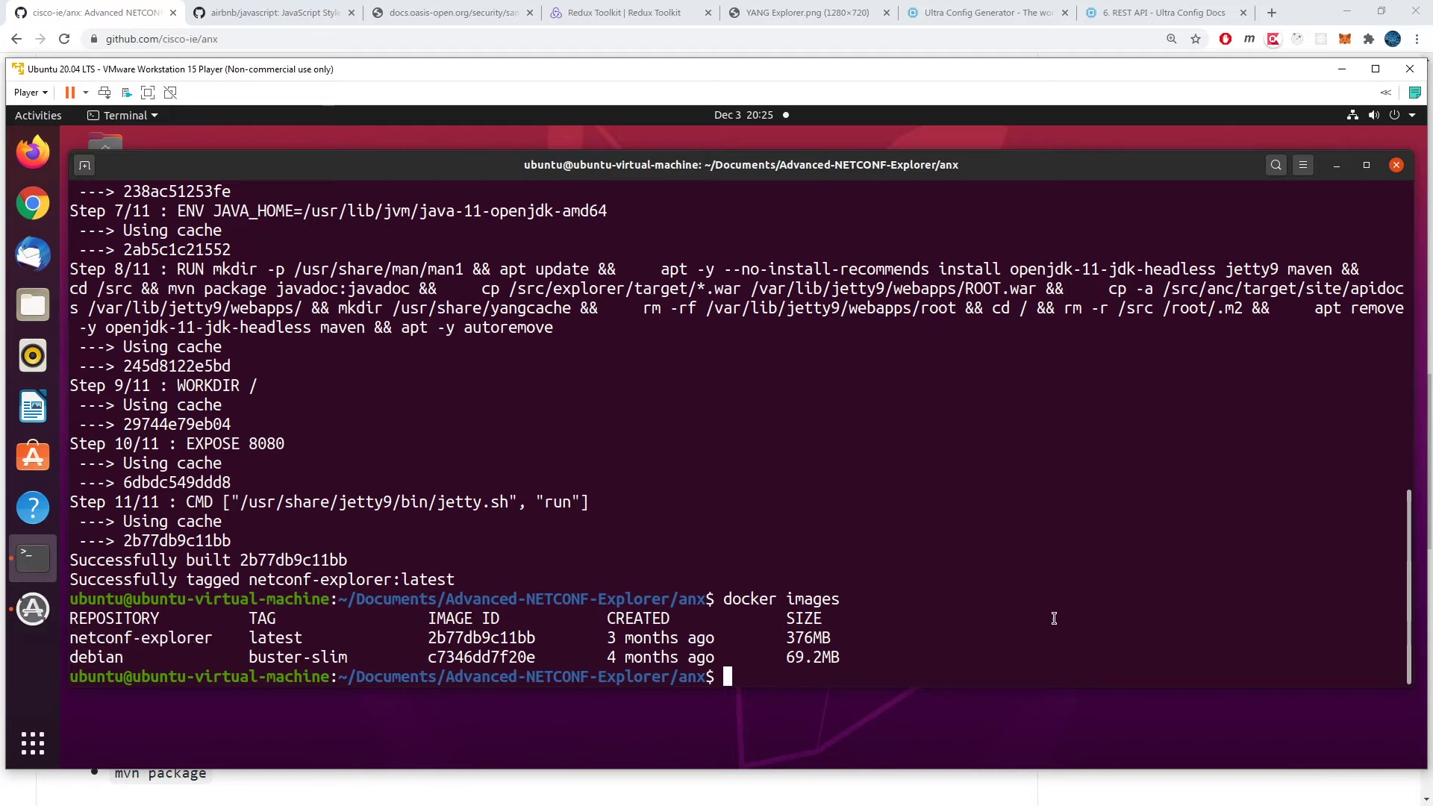
Step: Copy the README's docker run command and run it in the terminal
{"action": "left_click", "coordinate": [80, 21]}
{"action": "triple_click", "coordinate": [142, 232]}
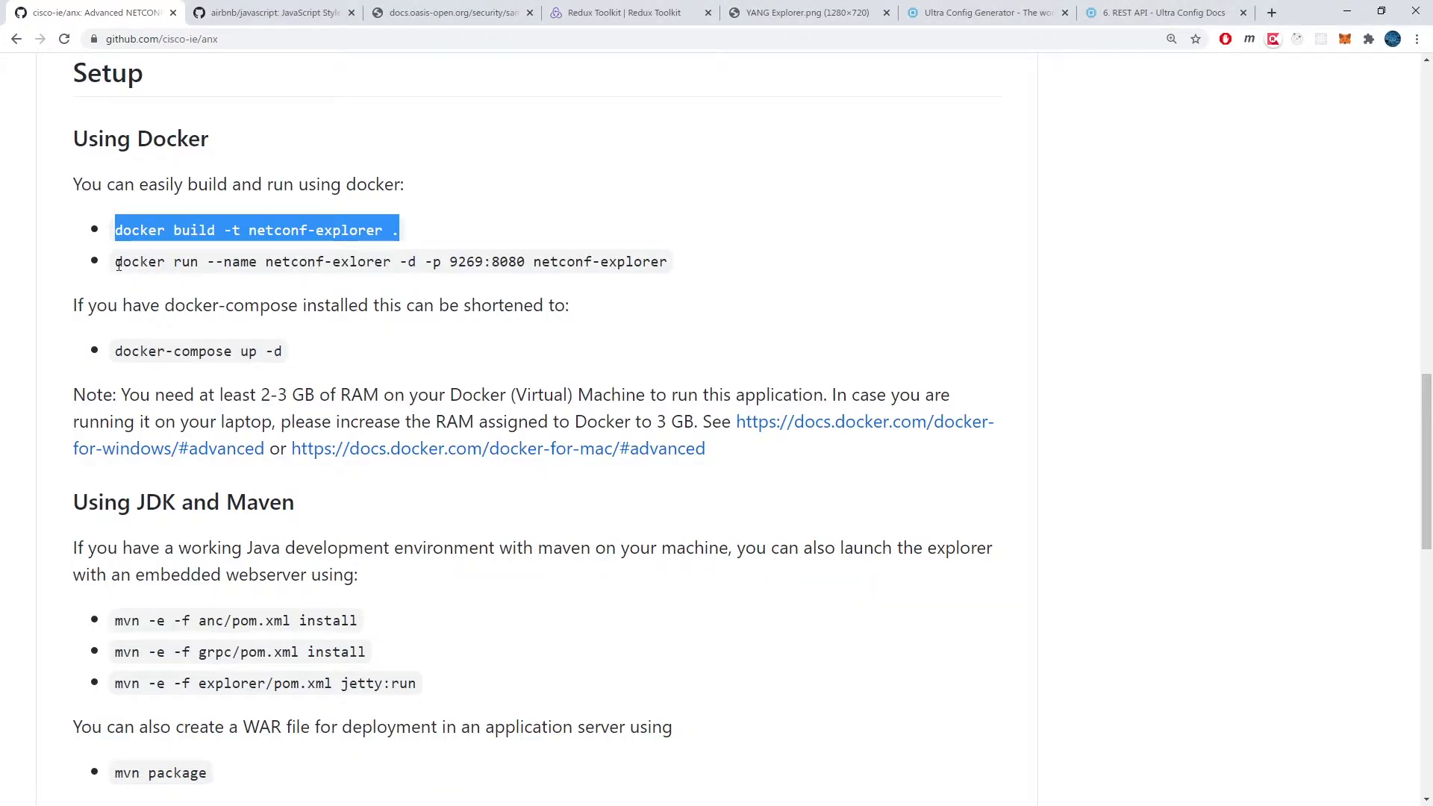
{"action": "left_click_drag", "start_coordinate": [117, 263], "coordinate": [672, 262]}
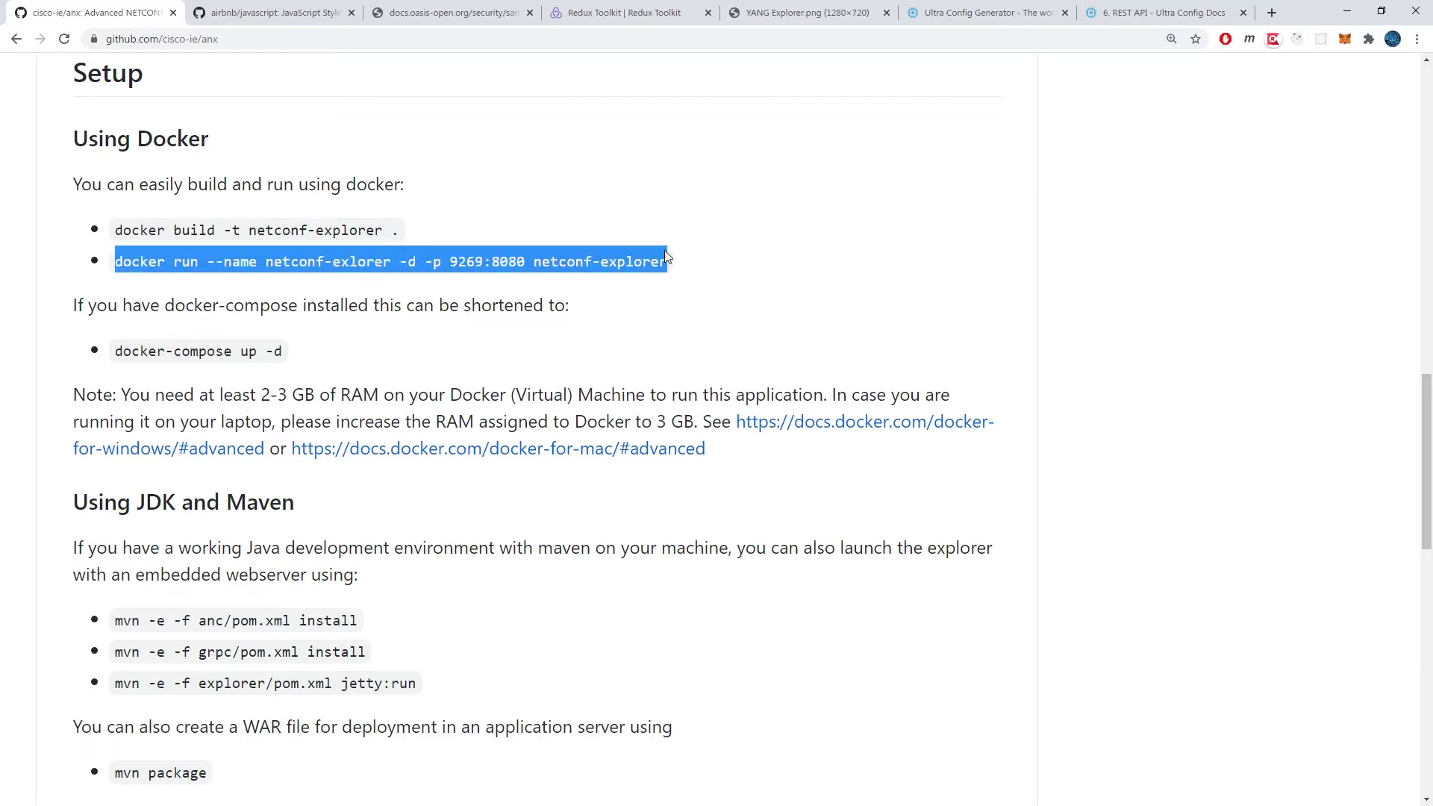
{"action": "key", "text": "ctrl+c"}
{"action": "key", "text": "alt+Tab"}
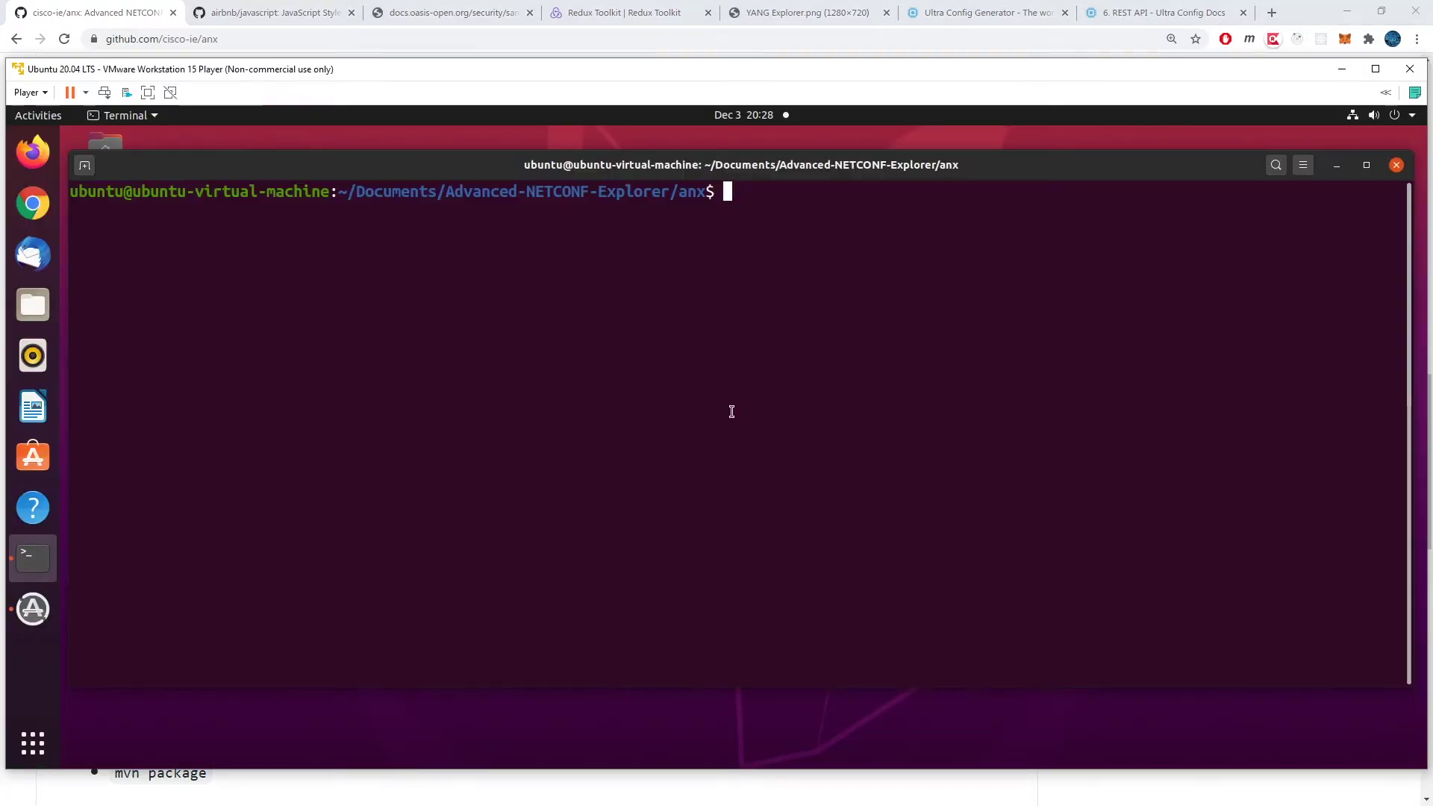
{"action": "right_click", "coordinate": [732, 411]}
{"action": "left_click", "coordinate": [769, 456]}
{"action": "key", "text": "Return"}
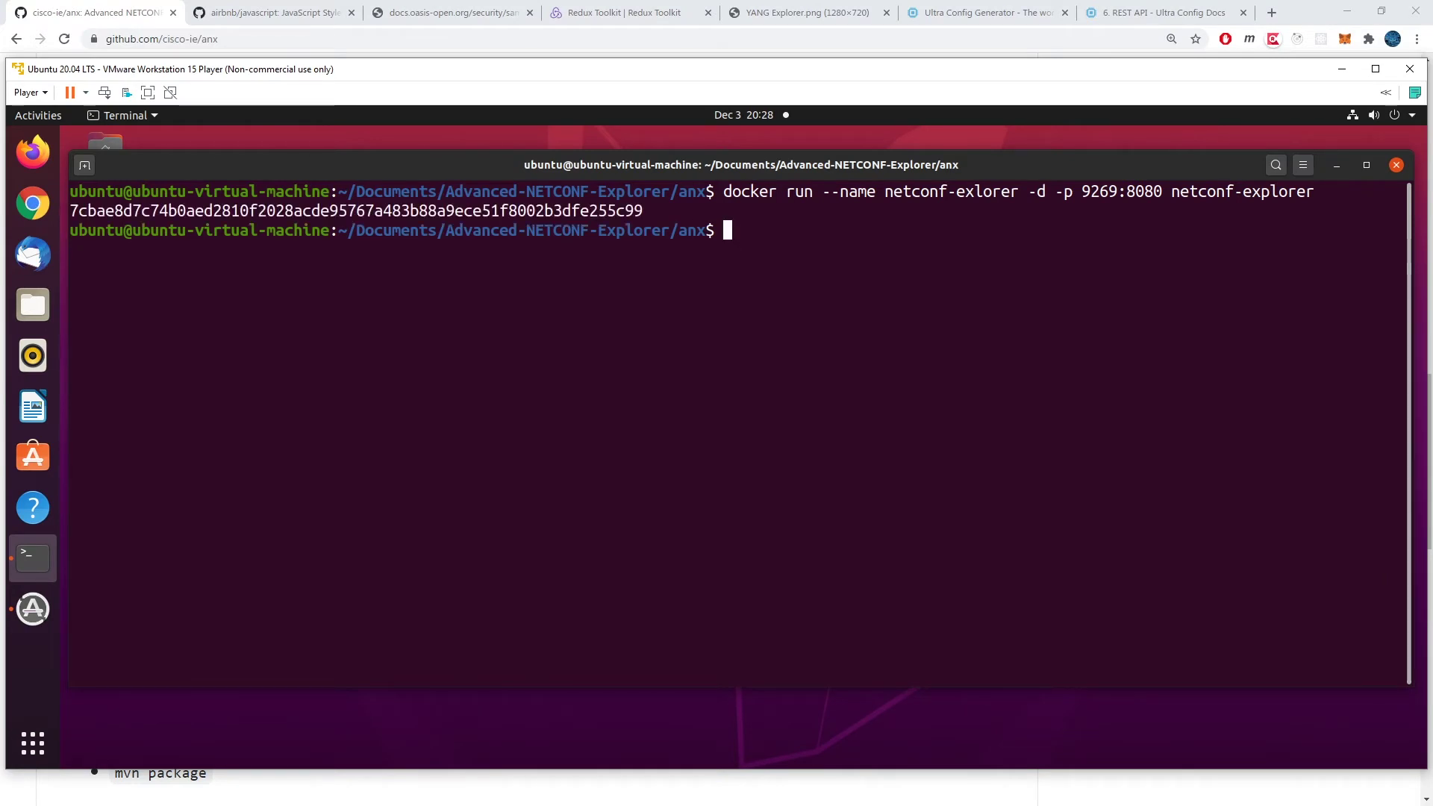
Step: Check with docker ps that the container is up with port 9269 mapped to 8080
{"action": "type", "text": "docker ps"}
{"action": "key", "text": "Return"}
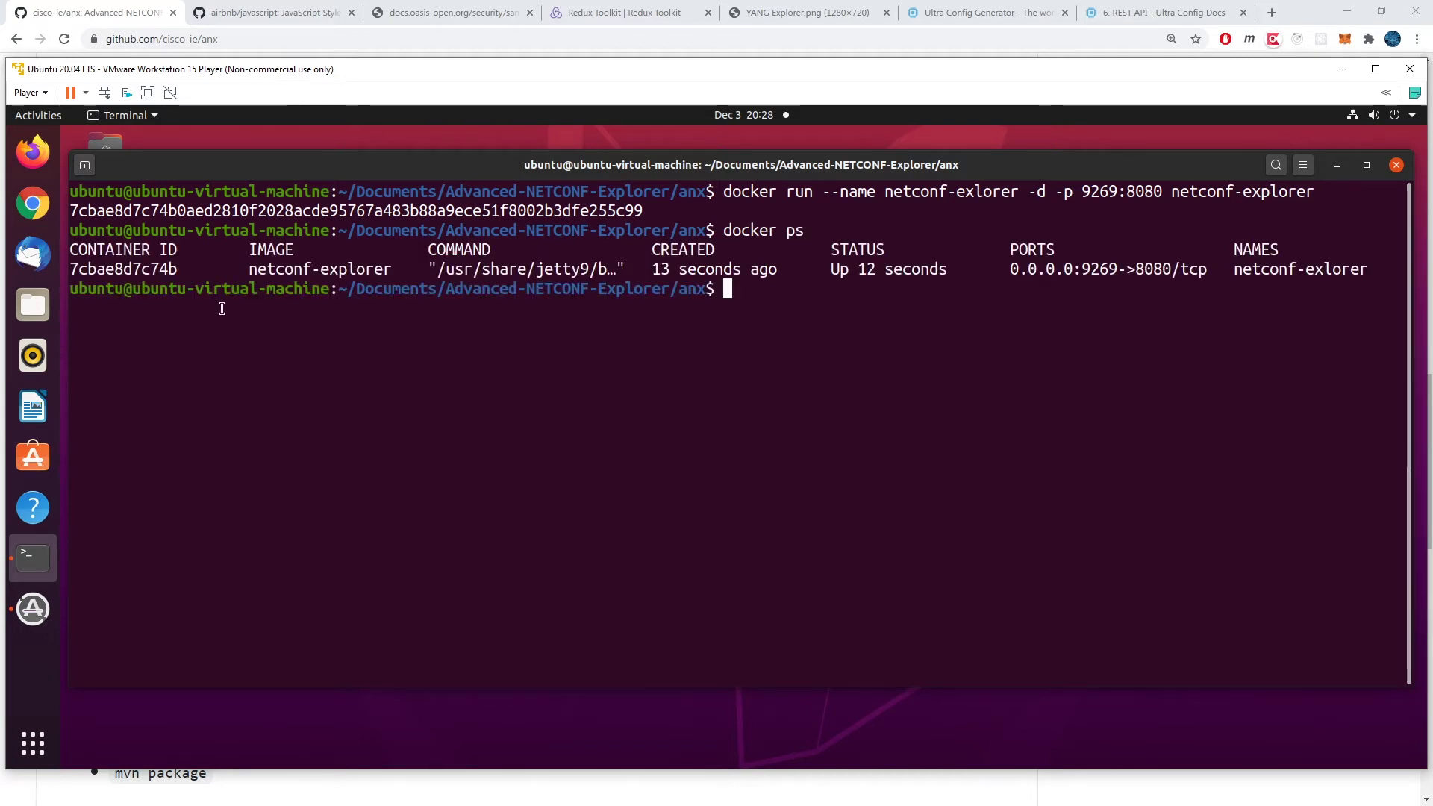
{"action": "double_click", "coordinate": [78, 269]}
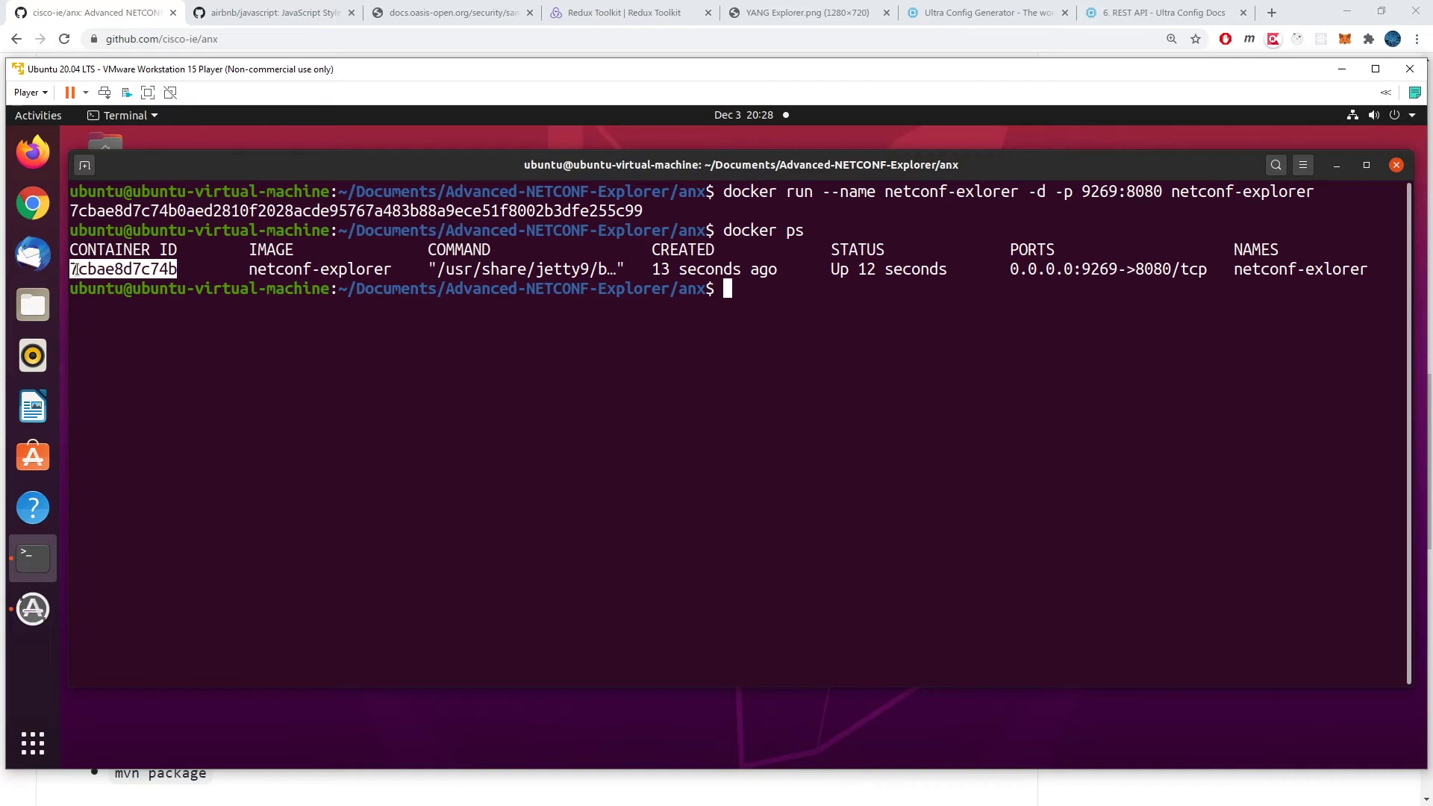
{"action": "left_click", "coordinate": [572, 329]}
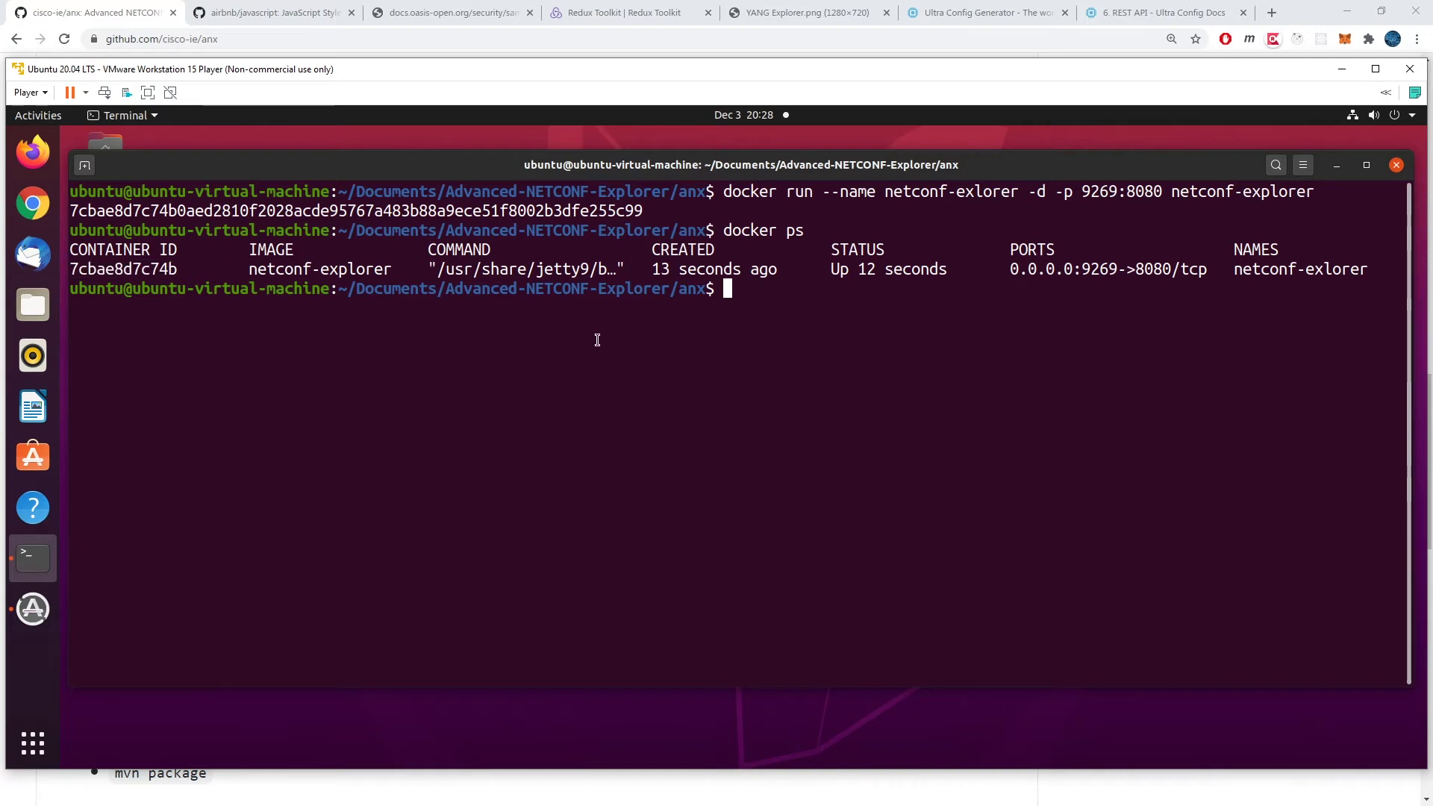
{"action": "double_click", "coordinate": [1103, 267]}
{"action": "left_click", "coordinate": [1108, 309]}
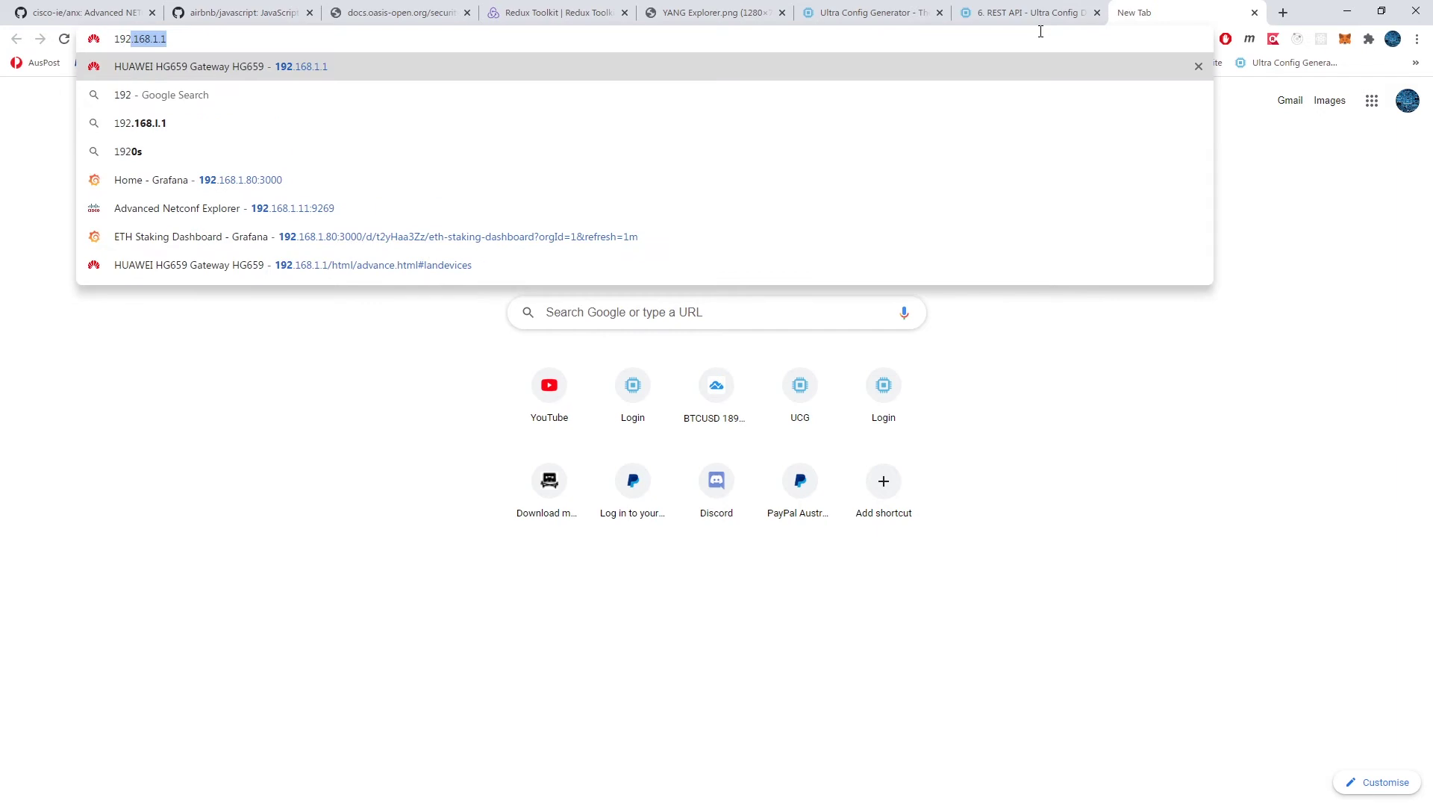
Step: Enter 192.168.1.11:9269 in the address bar, fixing the .10 typo, and load it
{"action": "type", "text": ".168"}
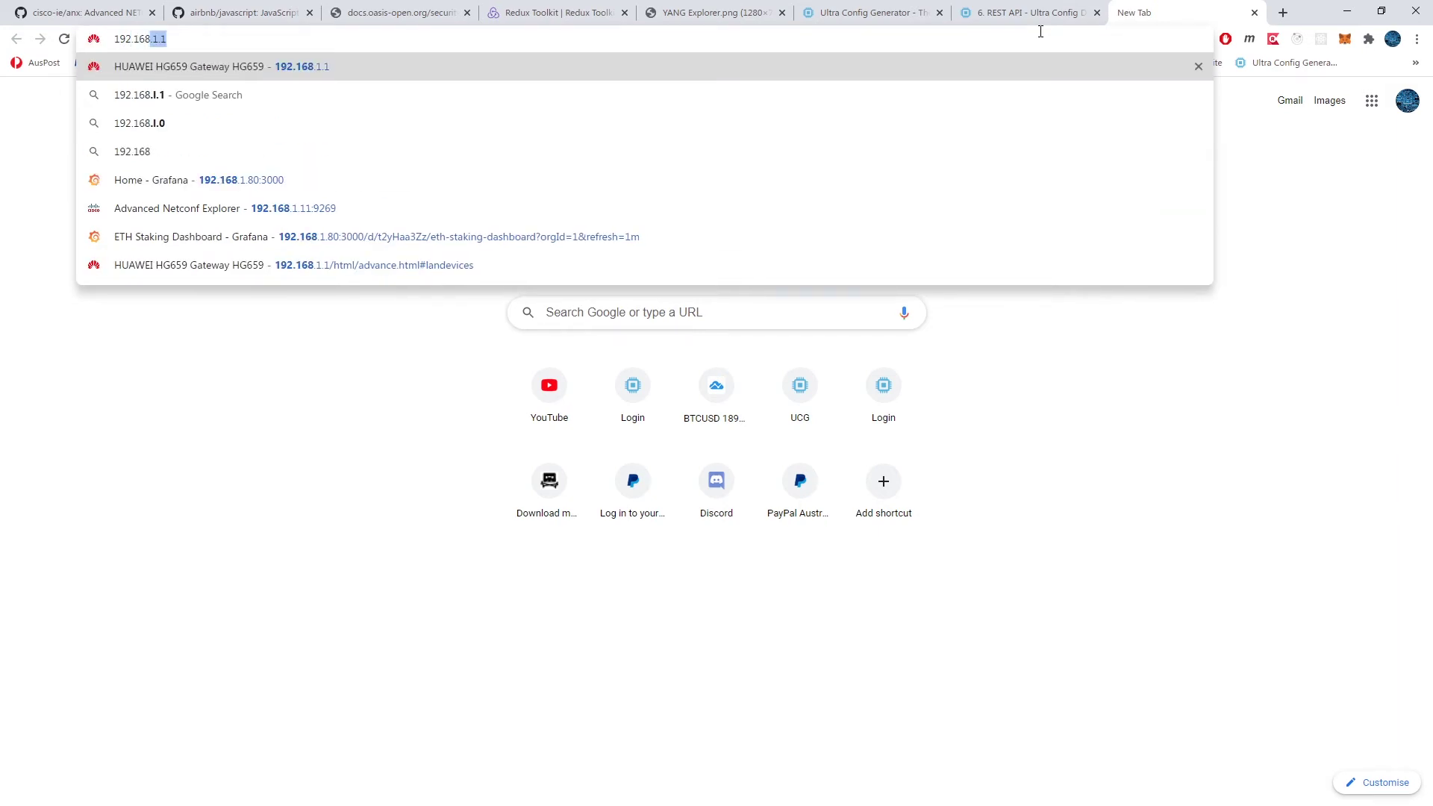
{"action": "type", "text": ".1."}
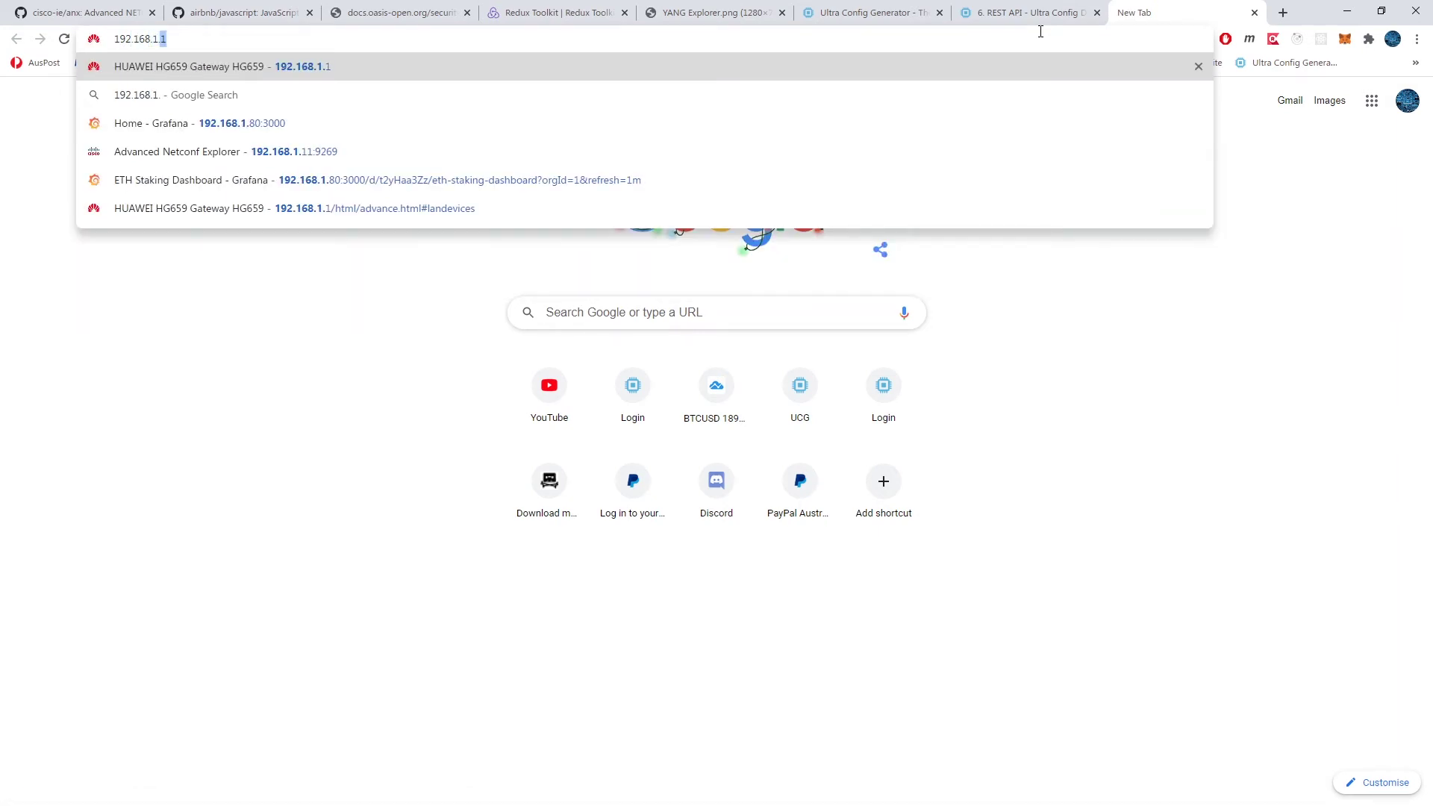
{"action": "type", "text": "10"}
{"action": "key", "text": "BackSpace"}
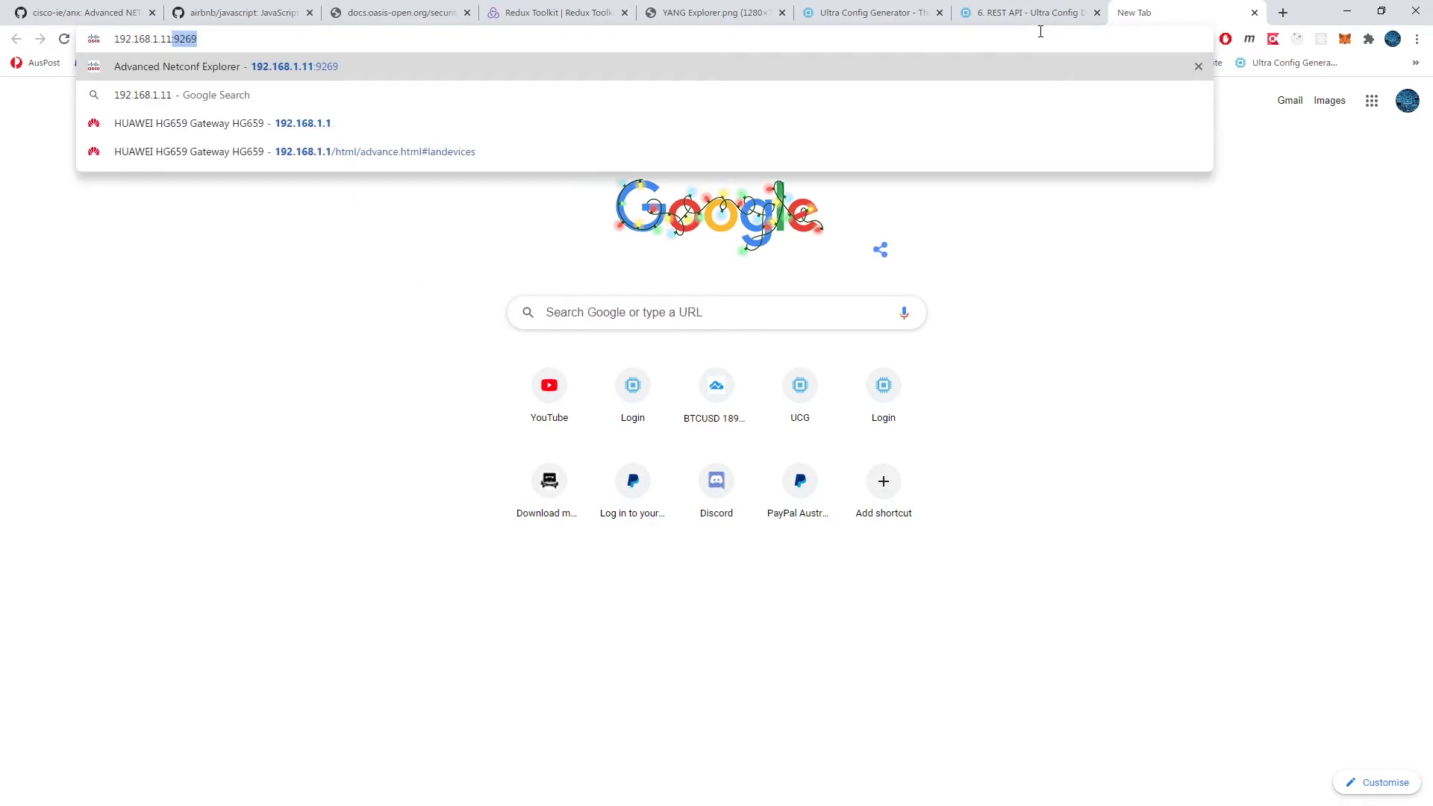
{"action": "type", "text": "1:"}
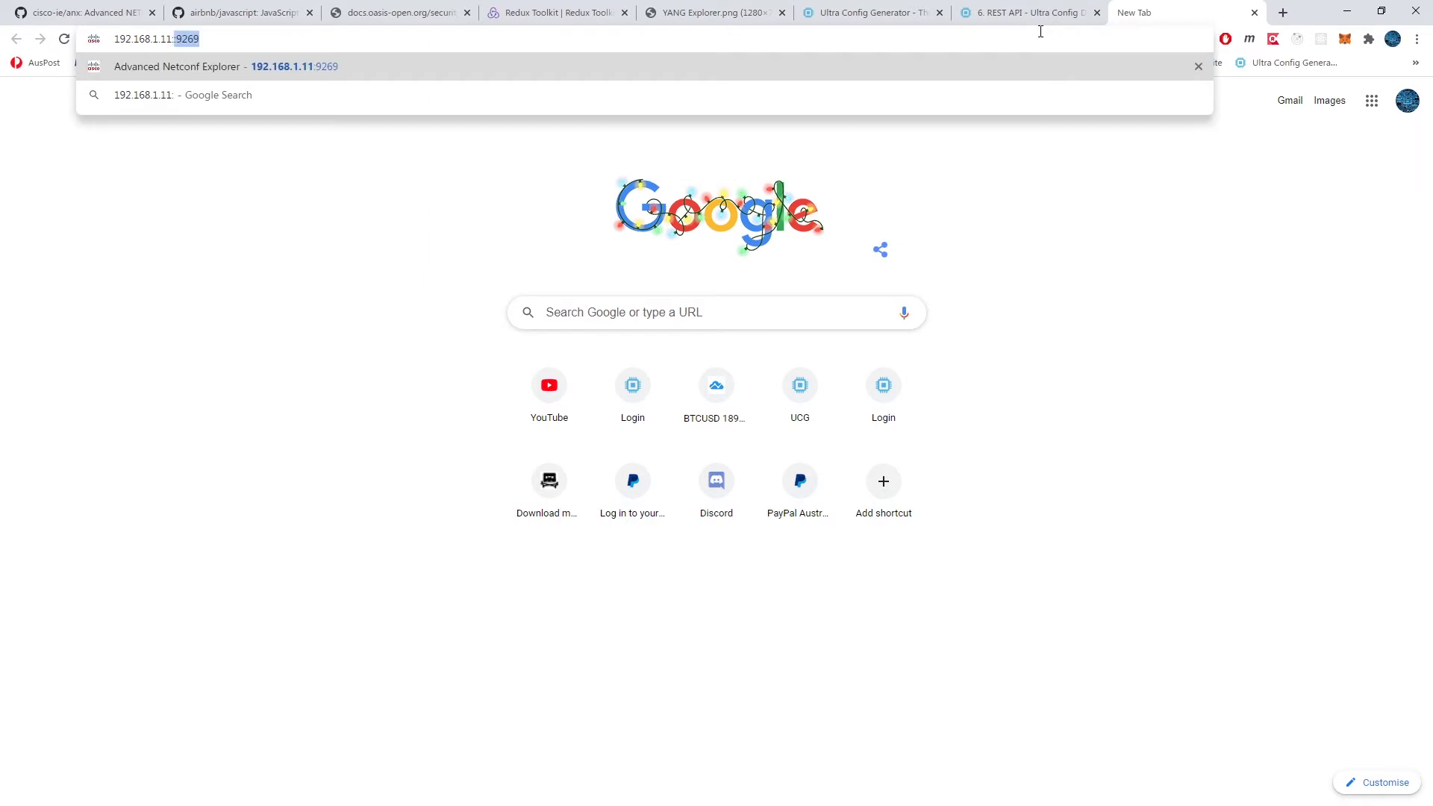
{"action": "type", "text": "9269"}
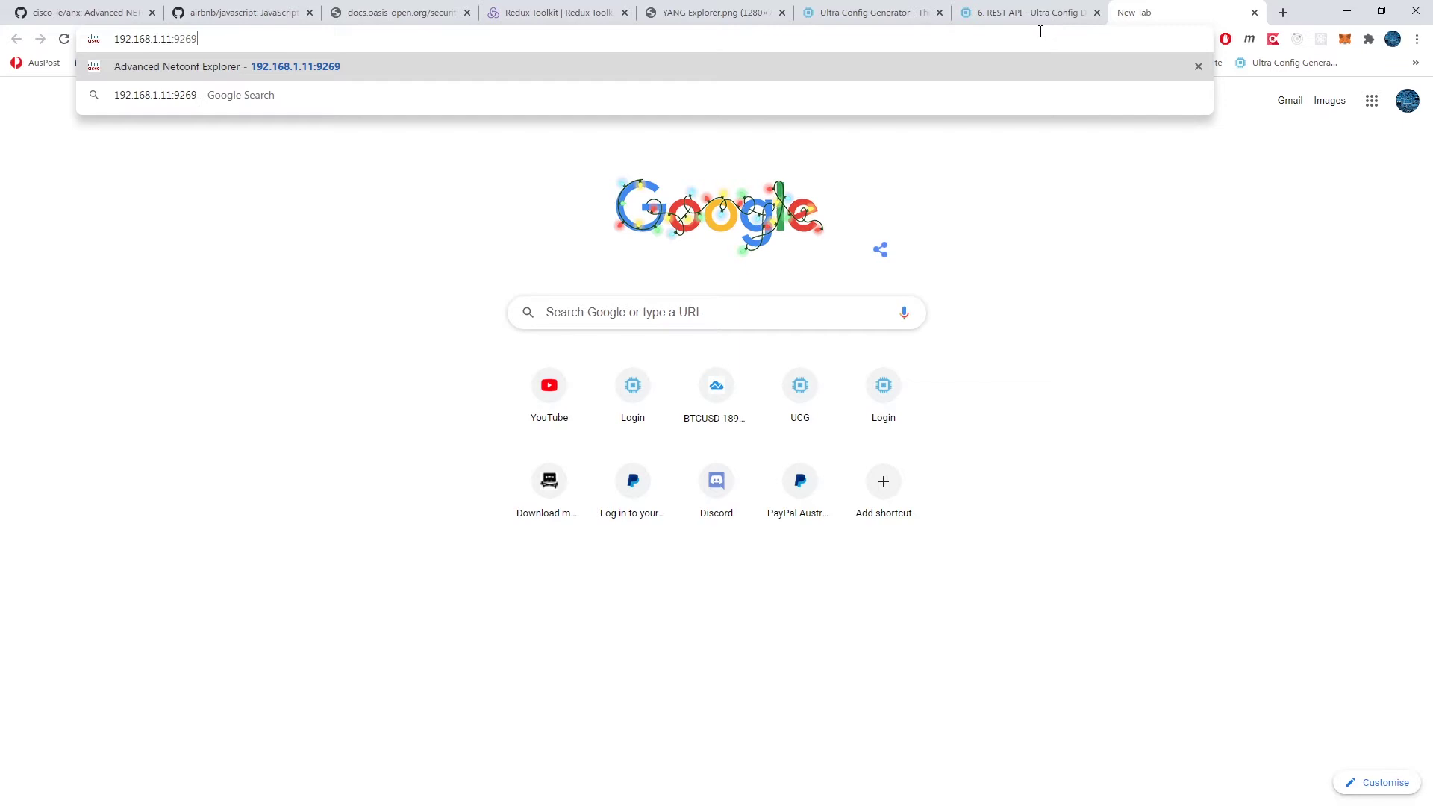
{"action": "key", "text": "Return"}
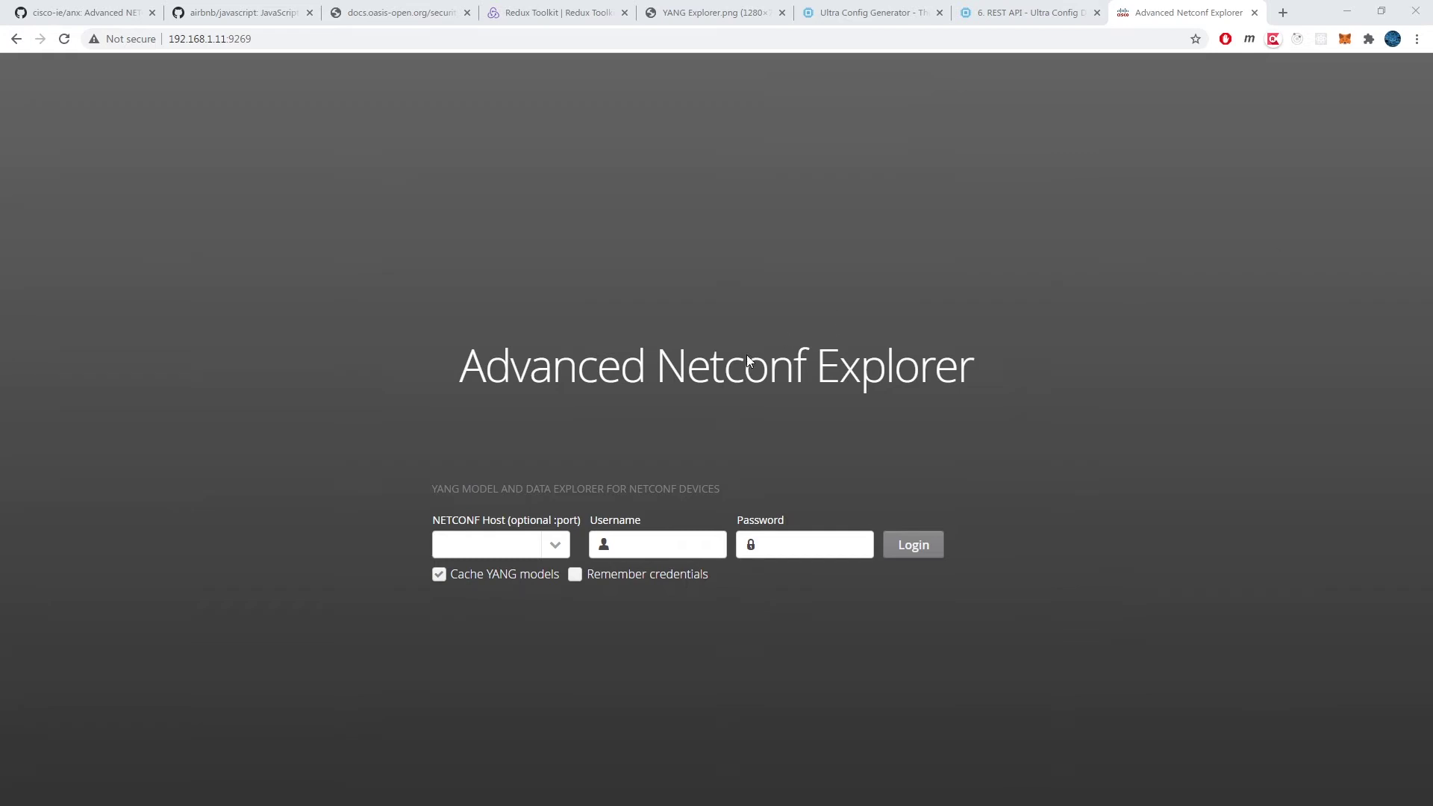
Step: Enter NETCONF host 192.168.1.10:830 and turn on Remember credentials
{"action": "left_click", "coordinate": [483, 547]}
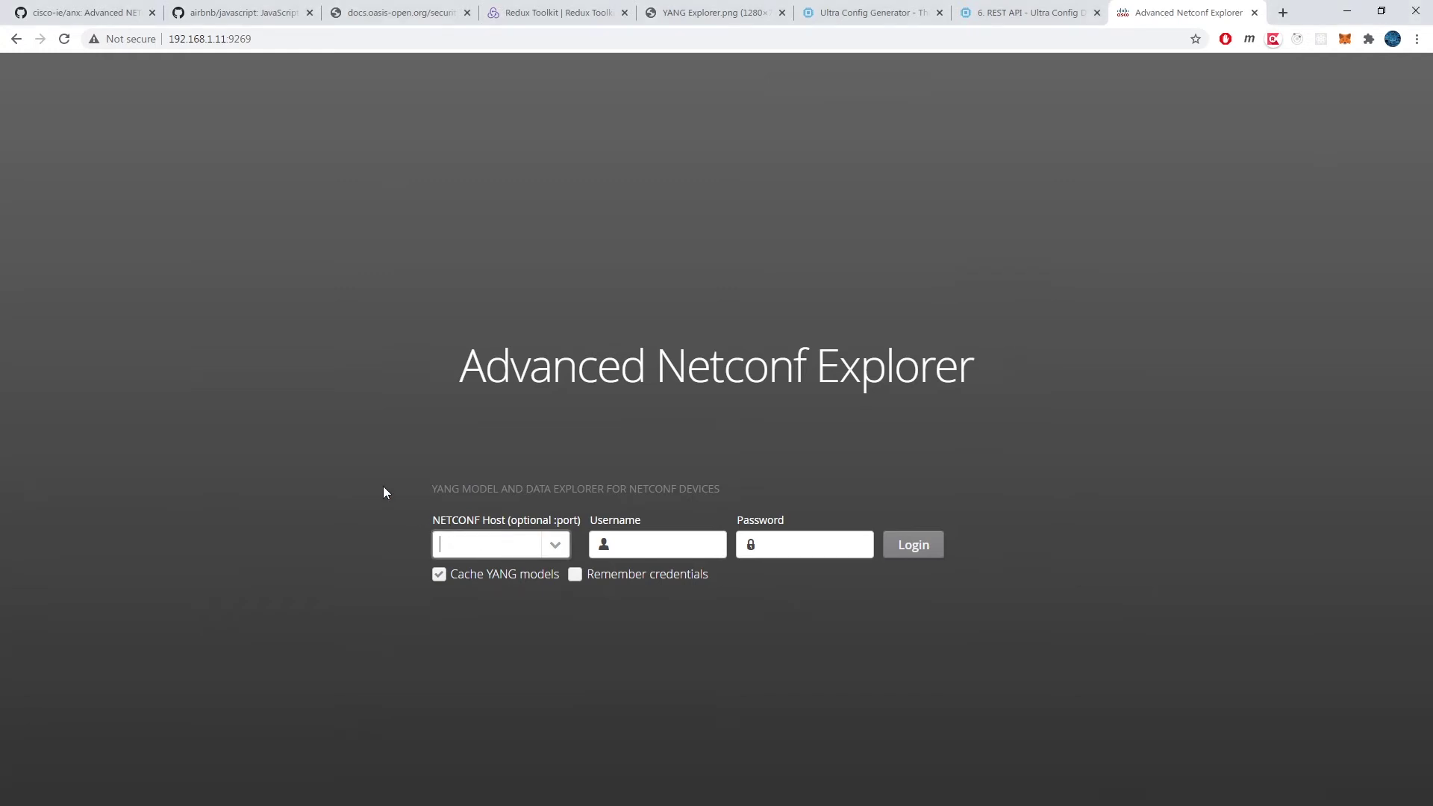
{"action": "type", "text": "192."}
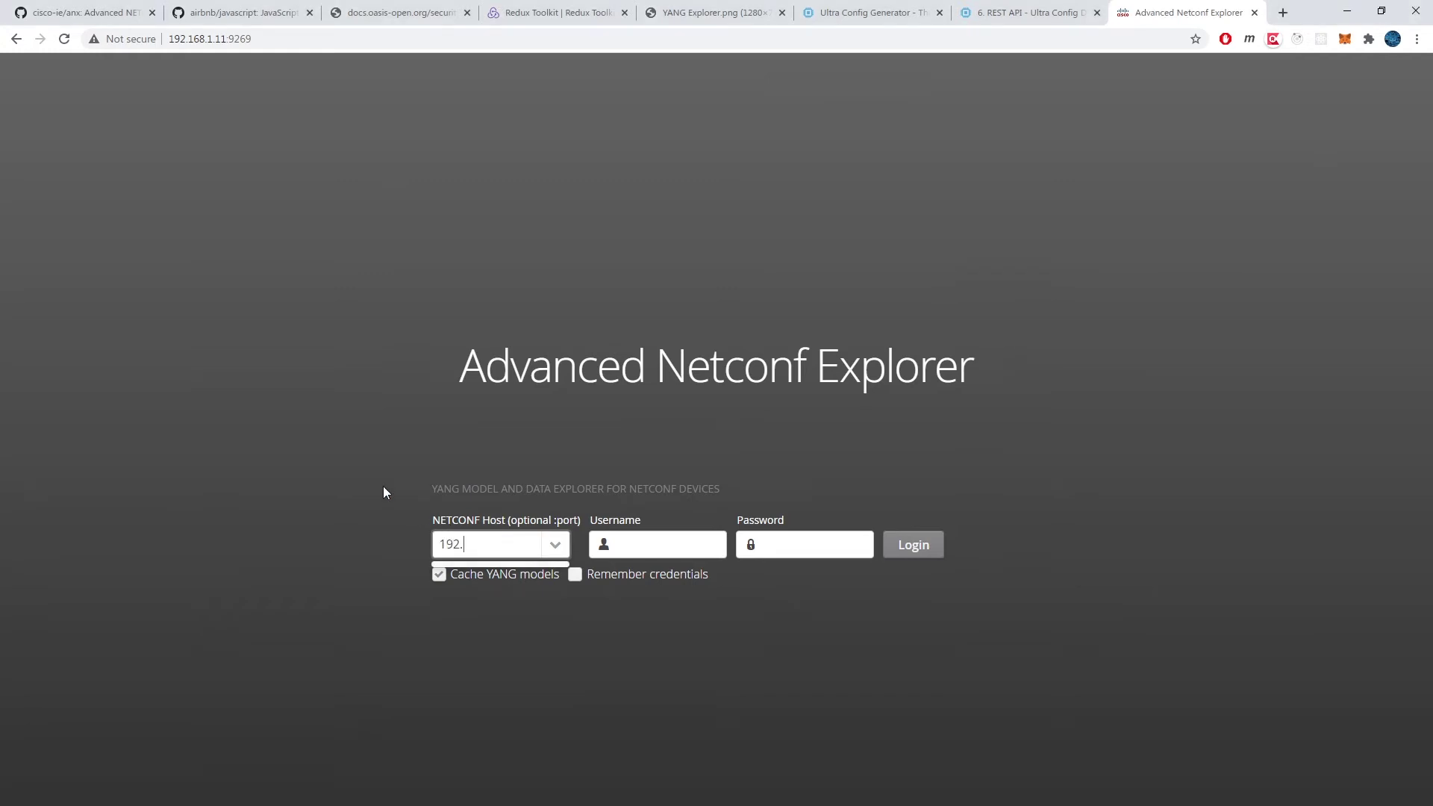
{"action": "type", "text": "168.1.10:830"}
{"action": "key", "text": "Tab"}
{"action": "key", "text": "Tab"}
{"action": "key", "text": "space"}
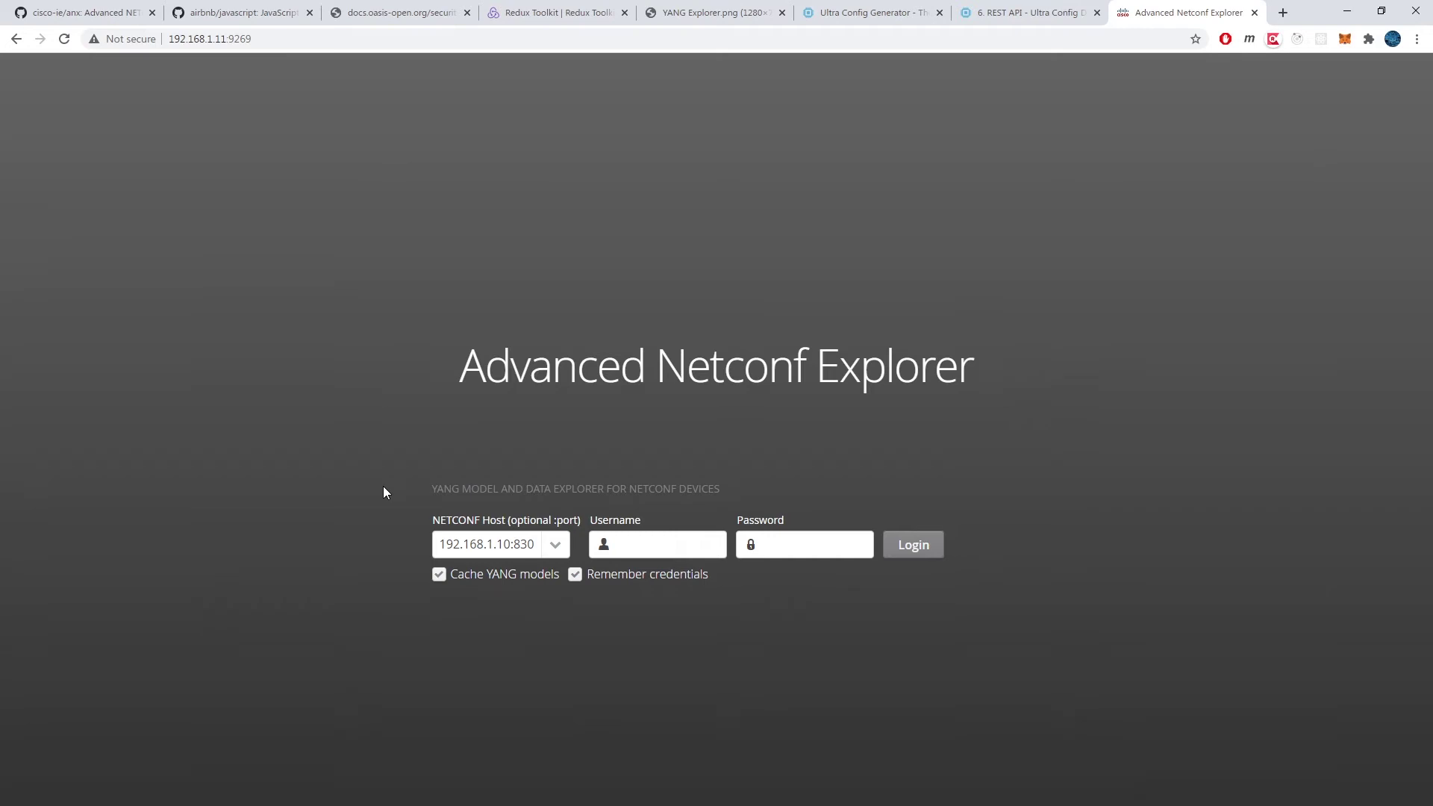
Step: Fill in the username and password, keep YANG model caching enabled, and log in
{"action": "left_click", "coordinate": [669, 541]}
{"action": "type", "text": "admin"}
{"action": "key", "text": "Tab"}
{"action": "type", "text": "admin"}
{"action": "left_click", "coordinate": [439, 575]}
{"action": "left_click", "coordinate": [440, 576]}
{"action": "left_click", "coordinate": [915, 546]}
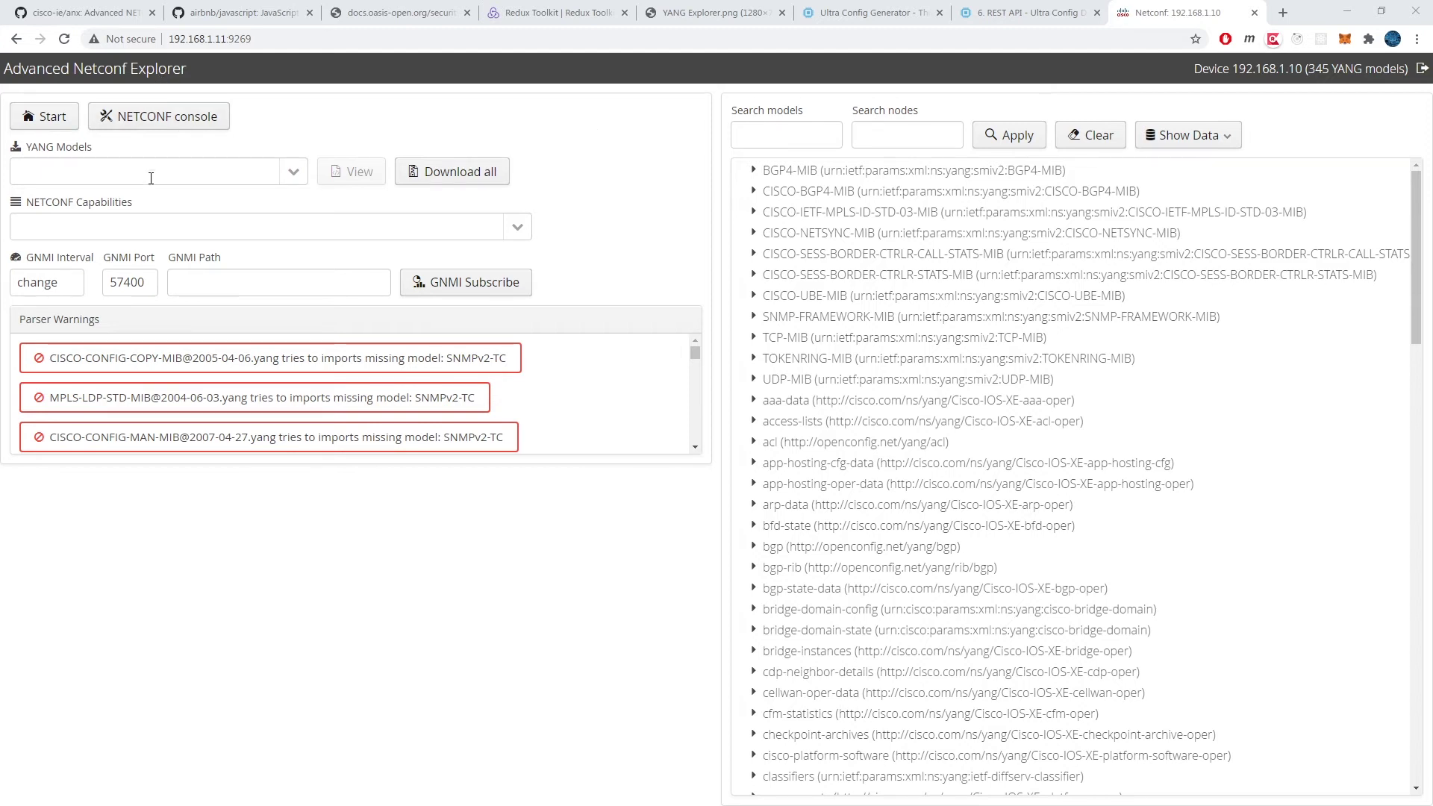
{"action": "left_click", "coordinate": [293, 171]}
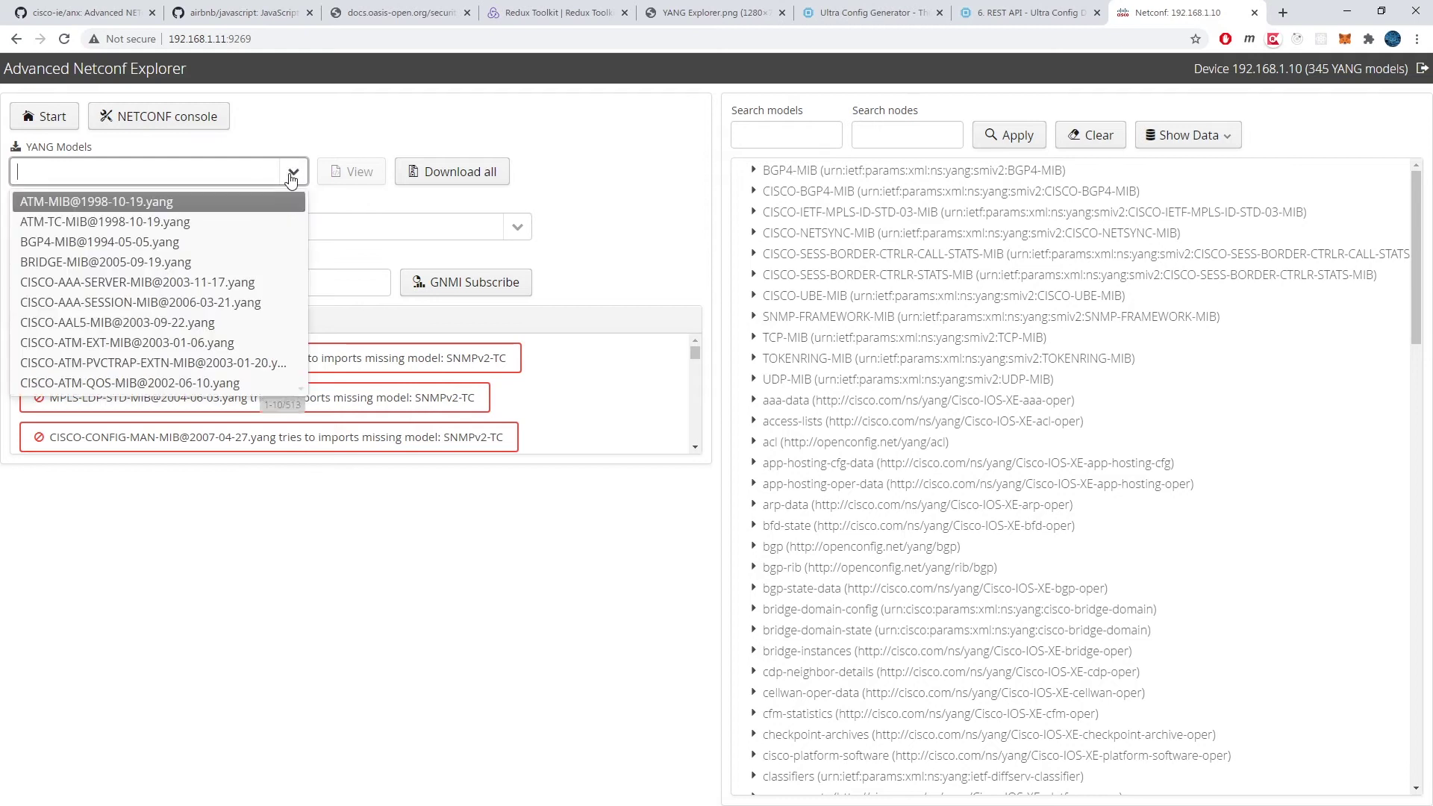
{"action": "key", "text": "Down"}
{"action": "key", "text": "Down"}
{"action": "key", "text": "Down"}
{"action": "key", "text": "Down"}
{"action": "key", "text": "Down"}
{"action": "key", "text": "Down"}
{"action": "key", "text": "Down"}
{"action": "key", "text": "Down"}
{"action": "key", "text": "Down"}
{"action": "key", "text": "Down"}
{"action": "key", "text": "Down"}
{"action": "key", "text": "Down"}
{"action": "key", "text": "Down"}
{"action": "key", "text": "Down"}
{"action": "key", "text": "Down"}
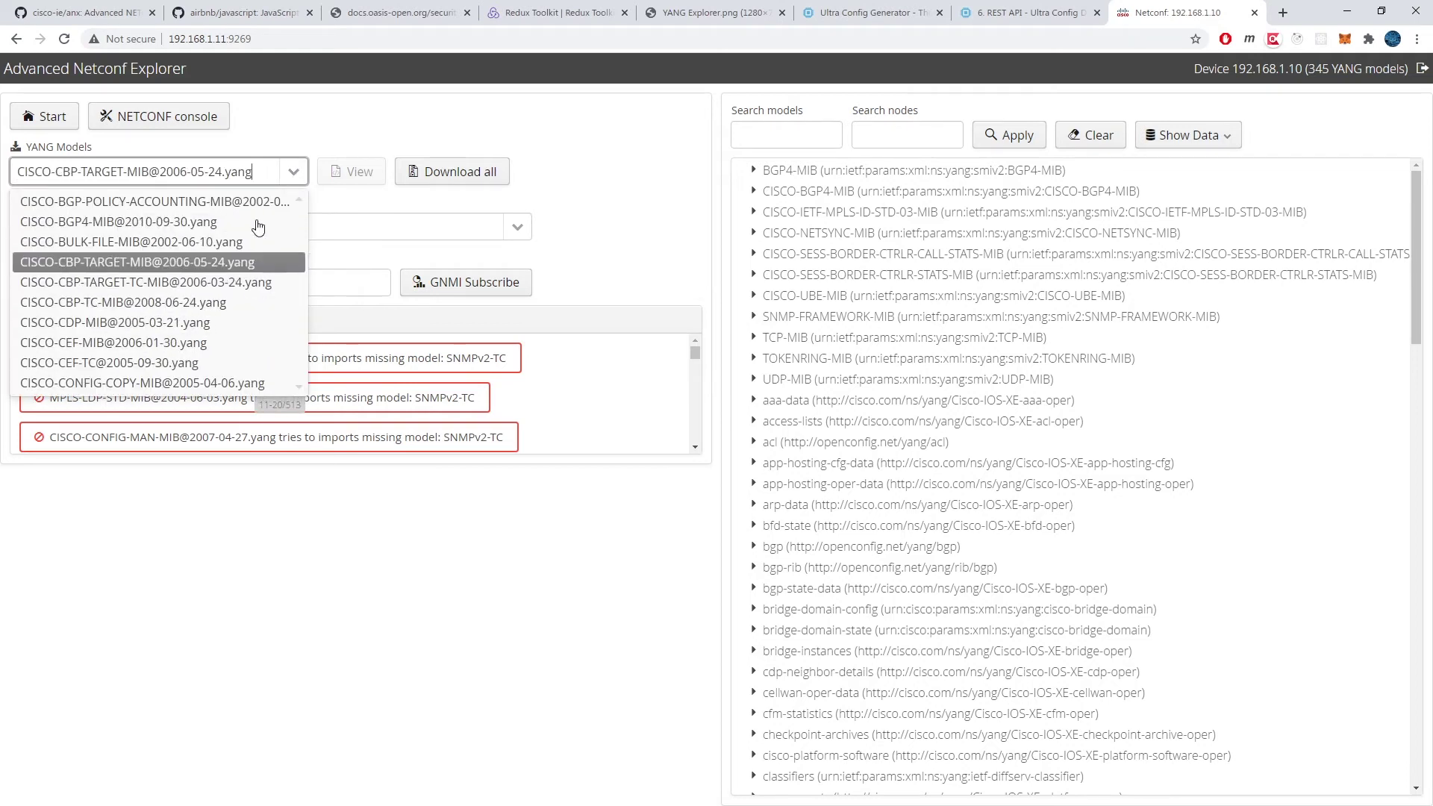
{"action": "key", "text": "Down"}
{"action": "key", "text": "Down"}
{"action": "key", "text": "Down"}
{"action": "key", "text": "Down"}
{"action": "key", "text": "Down"}
{"action": "key", "text": "Down"}
{"action": "key", "text": "Down"}
{"action": "key", "text": "Down"}
{"action": "key", "text": "Down"}
{"action": "key", "text": "Down"}
{"action": "key", "text": "Down"}
{"action": "key", "text": "Down"}
{"action": "key", "text": "Down"}
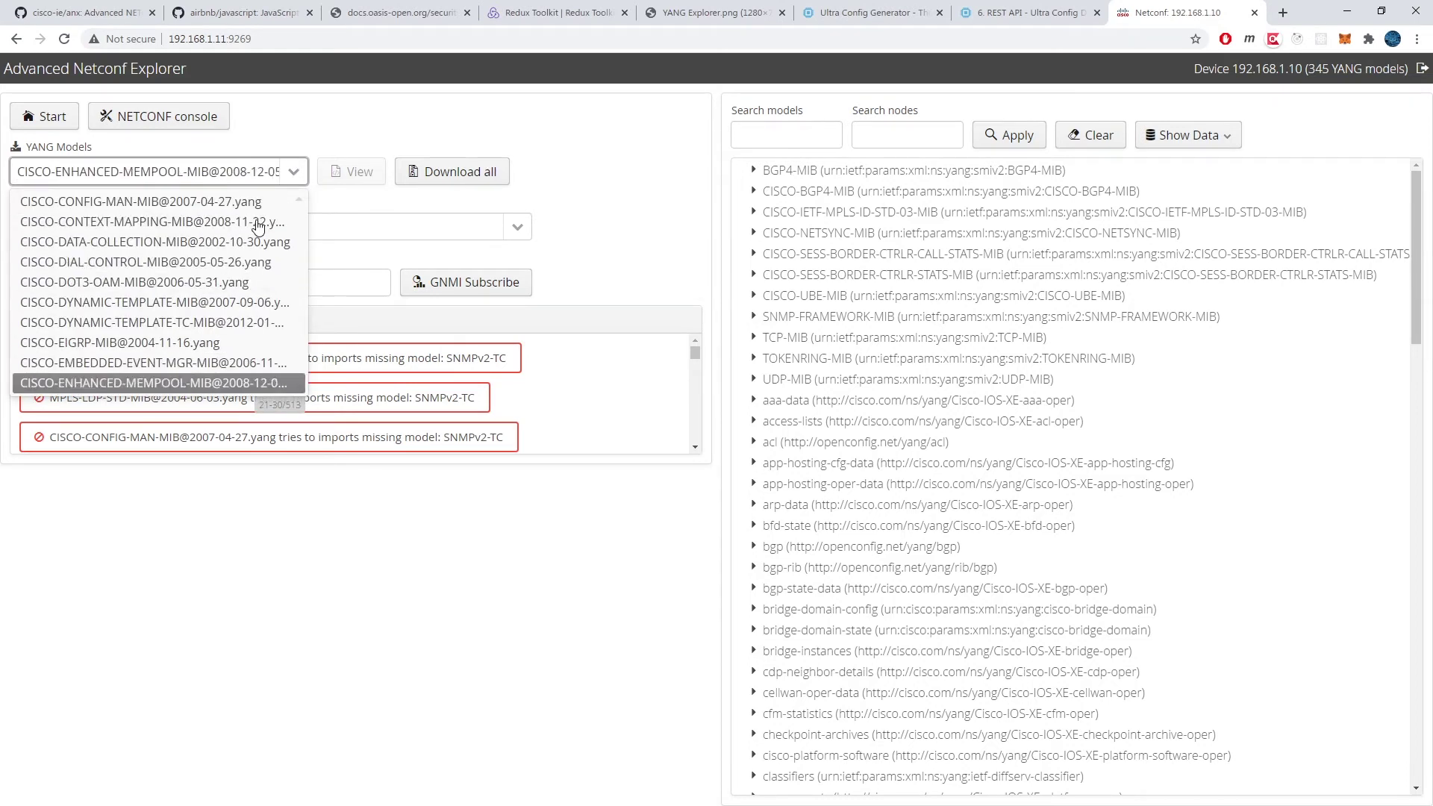
{"action": "left_click", "coordinate": [252, 177]}
{"action": "triple_click", "coordinate": [251, 177]}
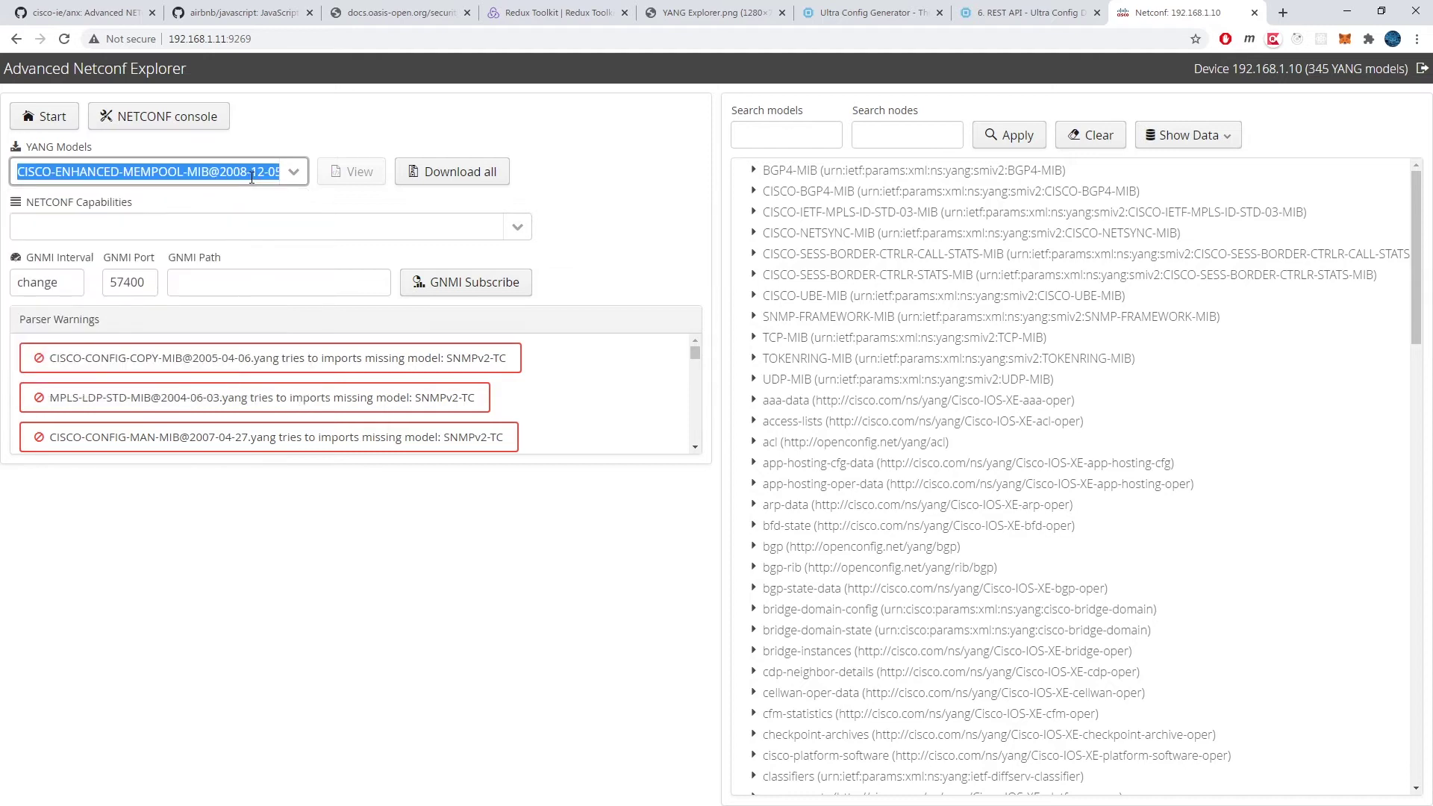
{"action": "type", "text": "interfac"}
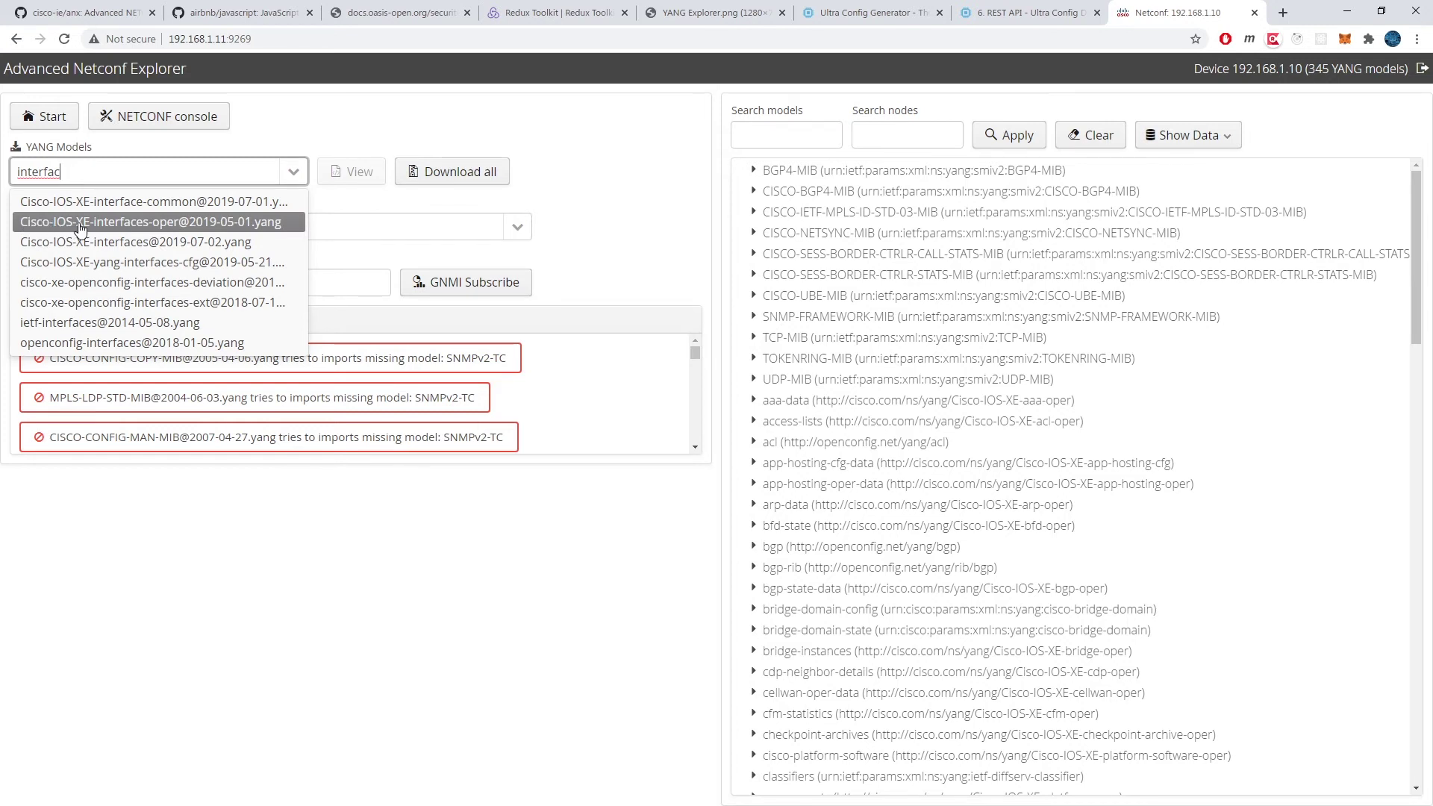
{"action": "left_click", "coordinate": [187, 224]}
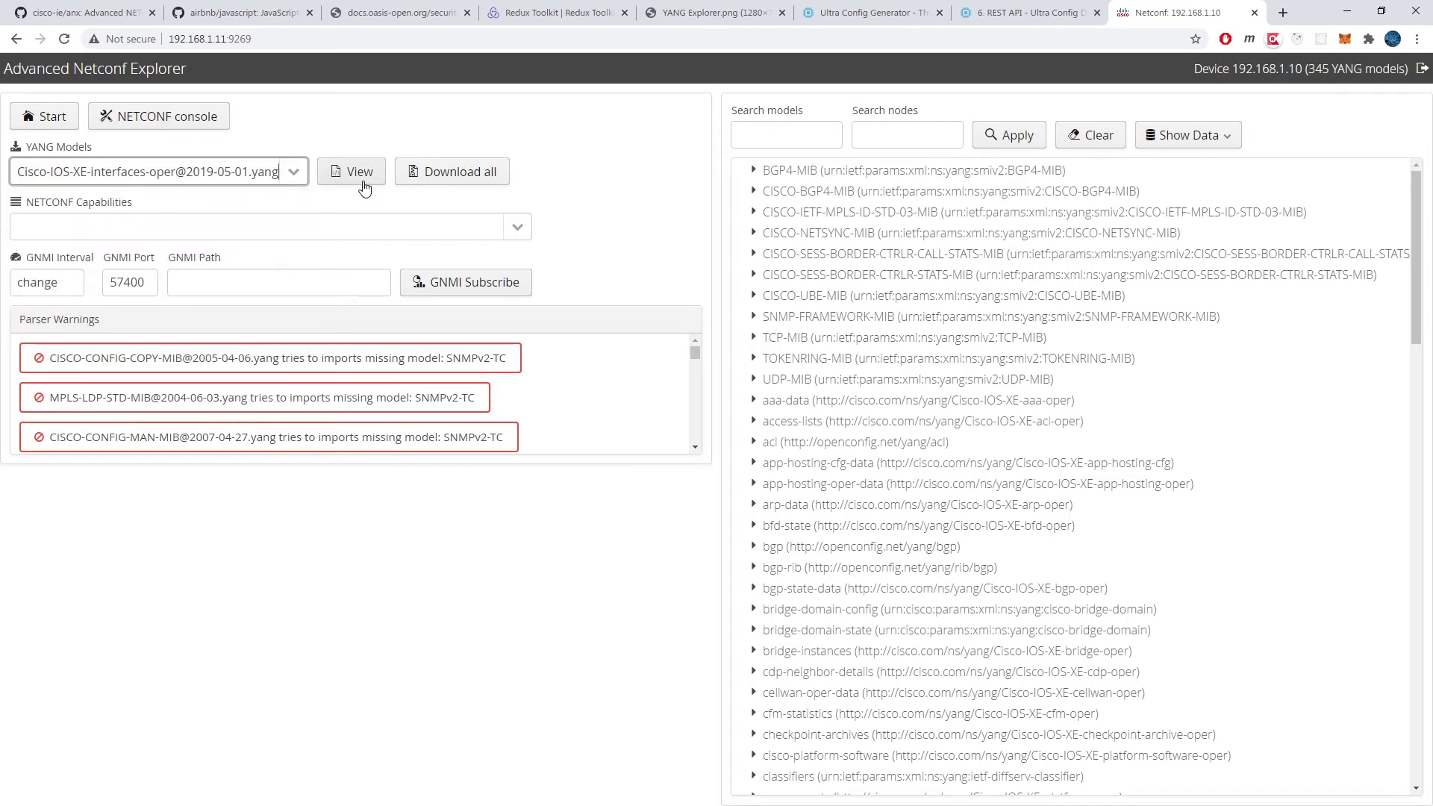
Step: View the Cisco-IOS-XE-interfaces-oper source and scroll down to its ietf-intf-type interface-type enumerations
{"action": "left_click", "coordinate": [351, 172]}
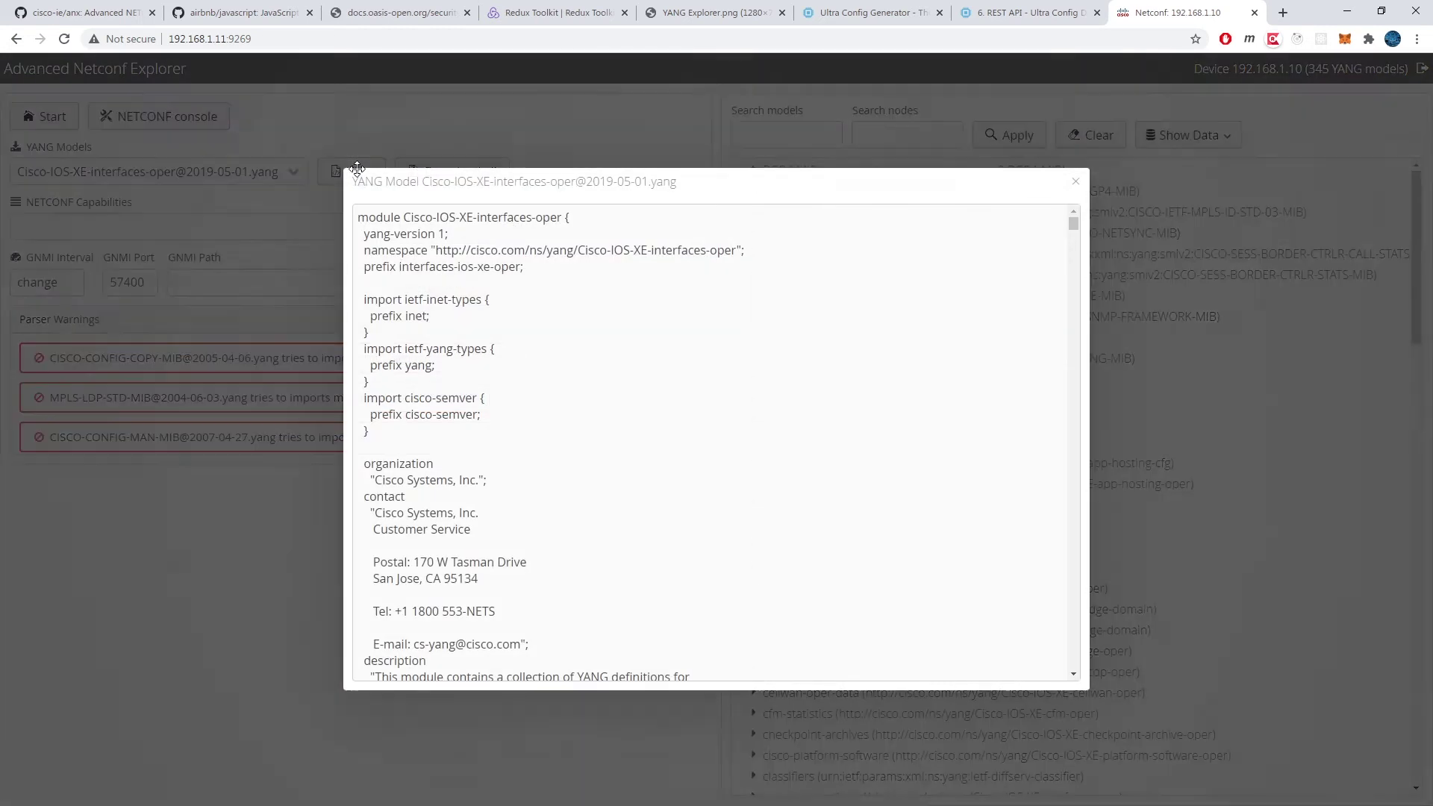
{"action": "scroll", "coordinate": [659, 273], "scroll_direction": "down", "scroll_amount": 5}
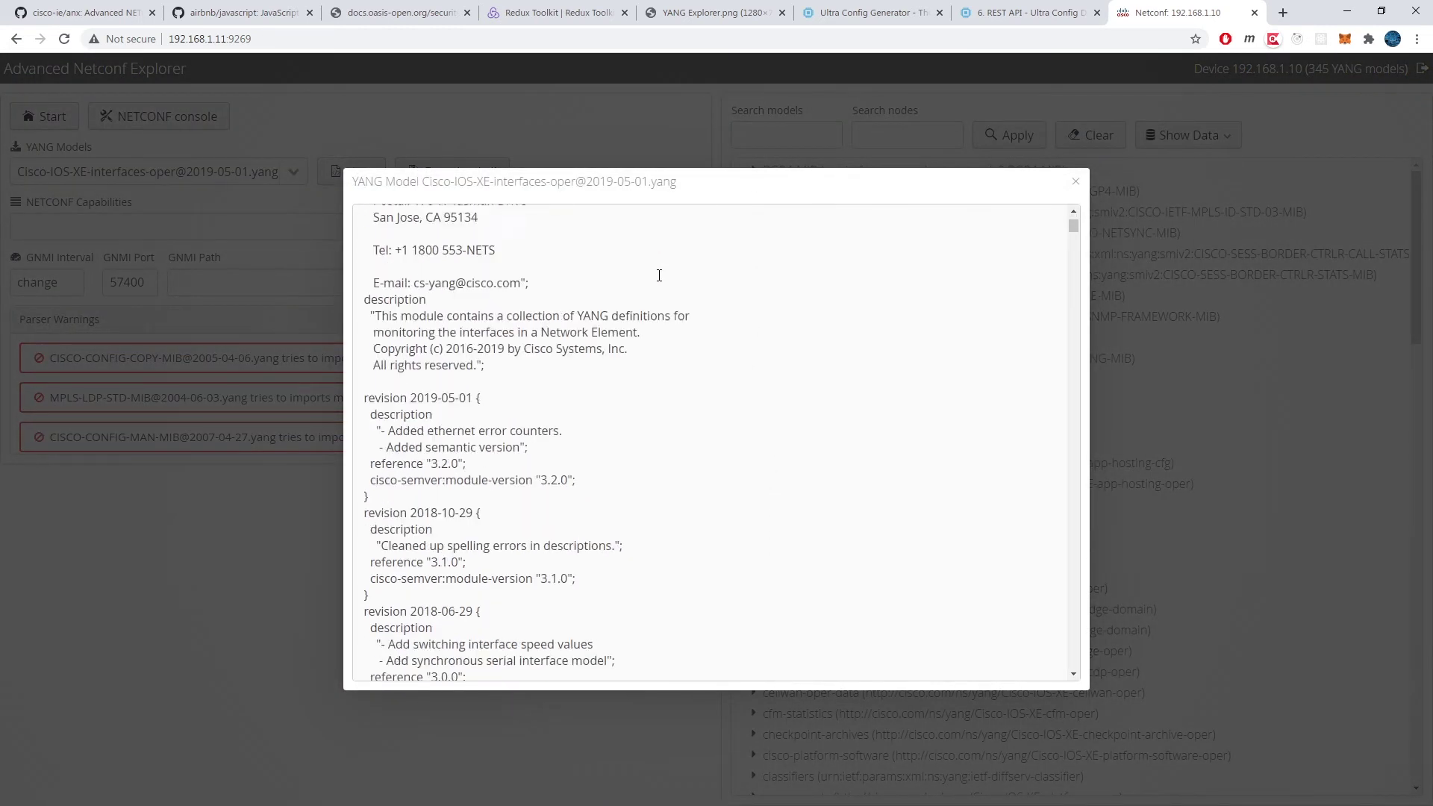
{"action": "scroll", "coordinate": [659, 276], "scroll_direction": "down", "scroll_amount": 14}
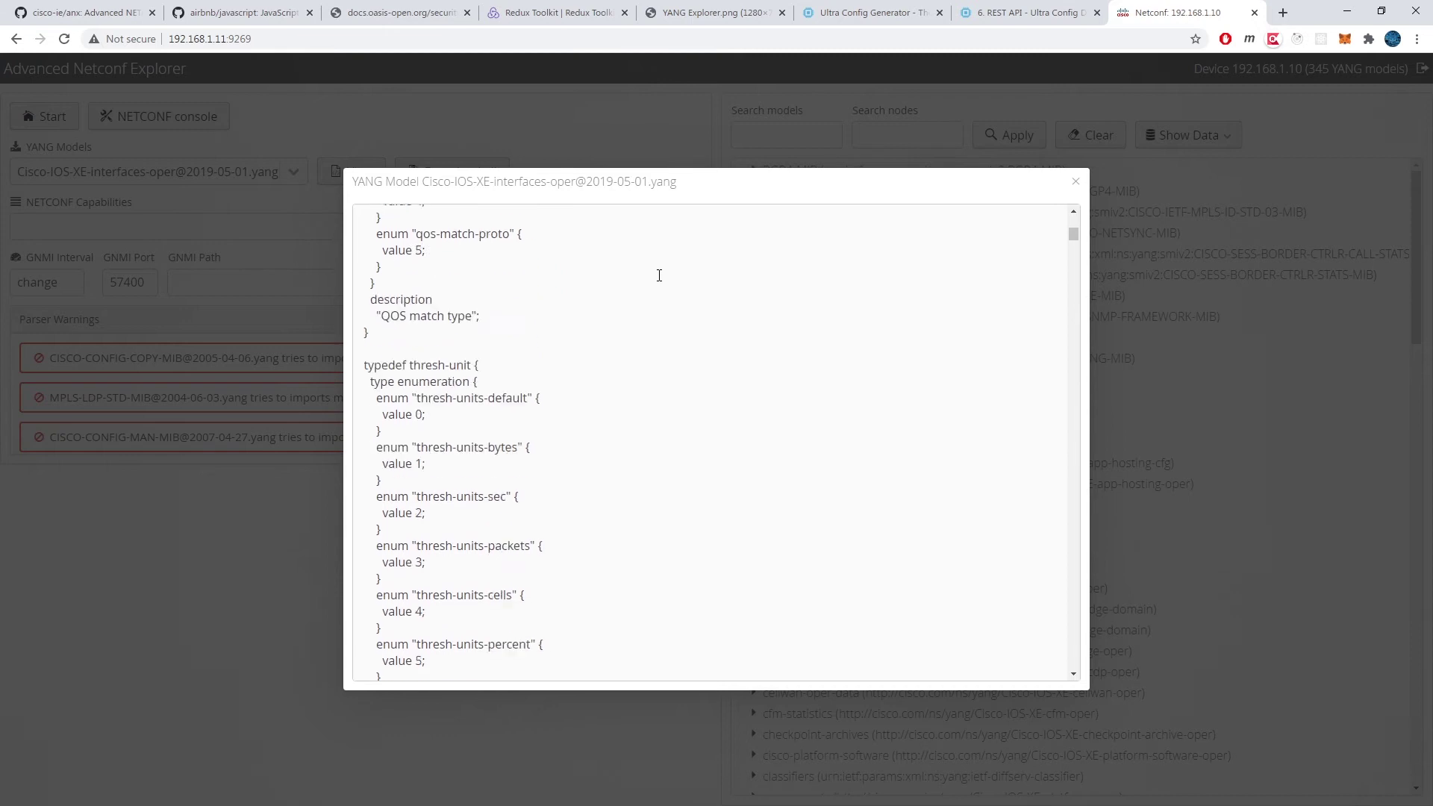
{"action": "scroll", "coordinate": [659, 275], "scroll_direction": "down", "scroll_amount": 10}
{"action": "scroll", "coordinate": [660, 276], "scroll_direction": "down", "scroll_amount": 6}
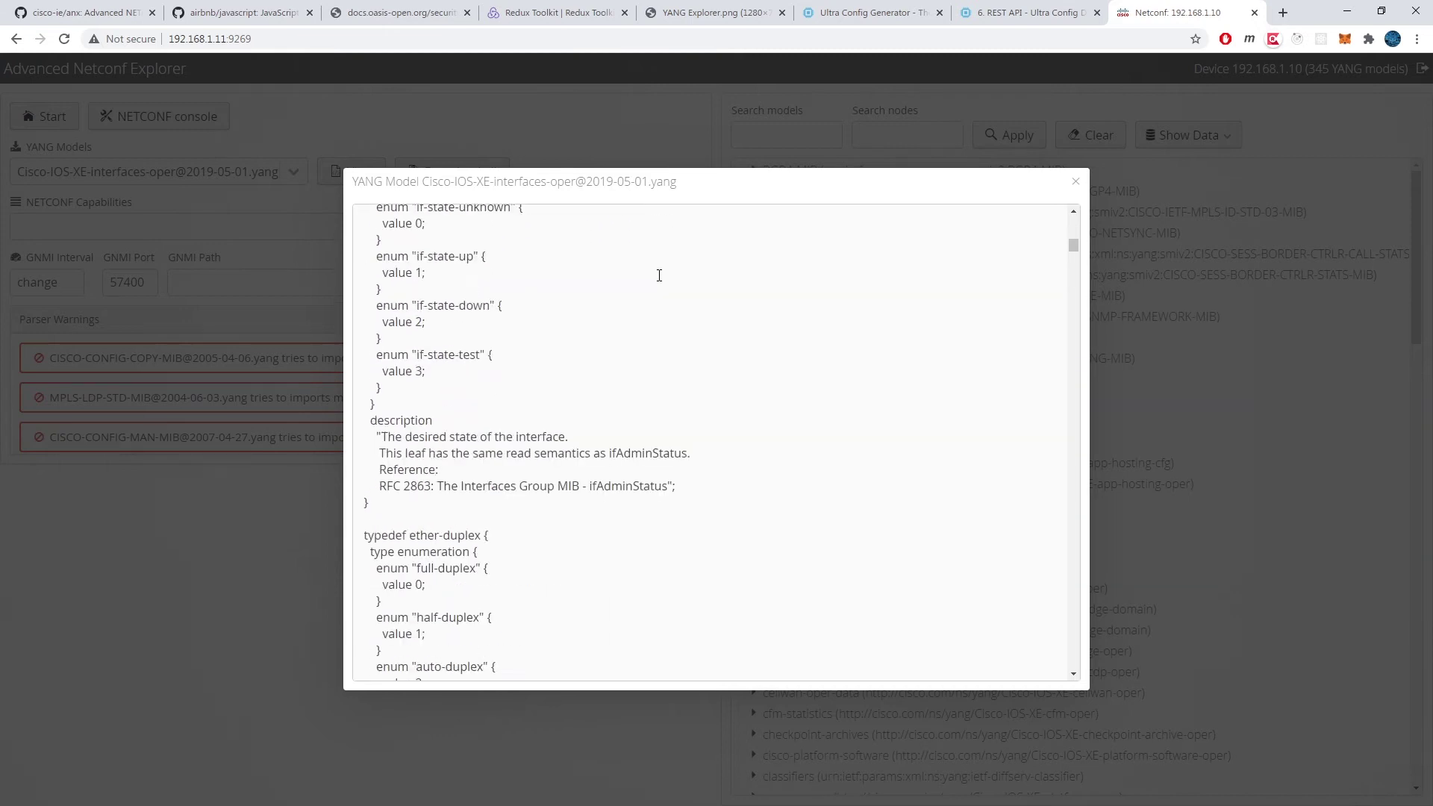
{"action": "scroll", "coordinate": [660, 275], "scroll_direction": "down", "scroll_amount": 12}
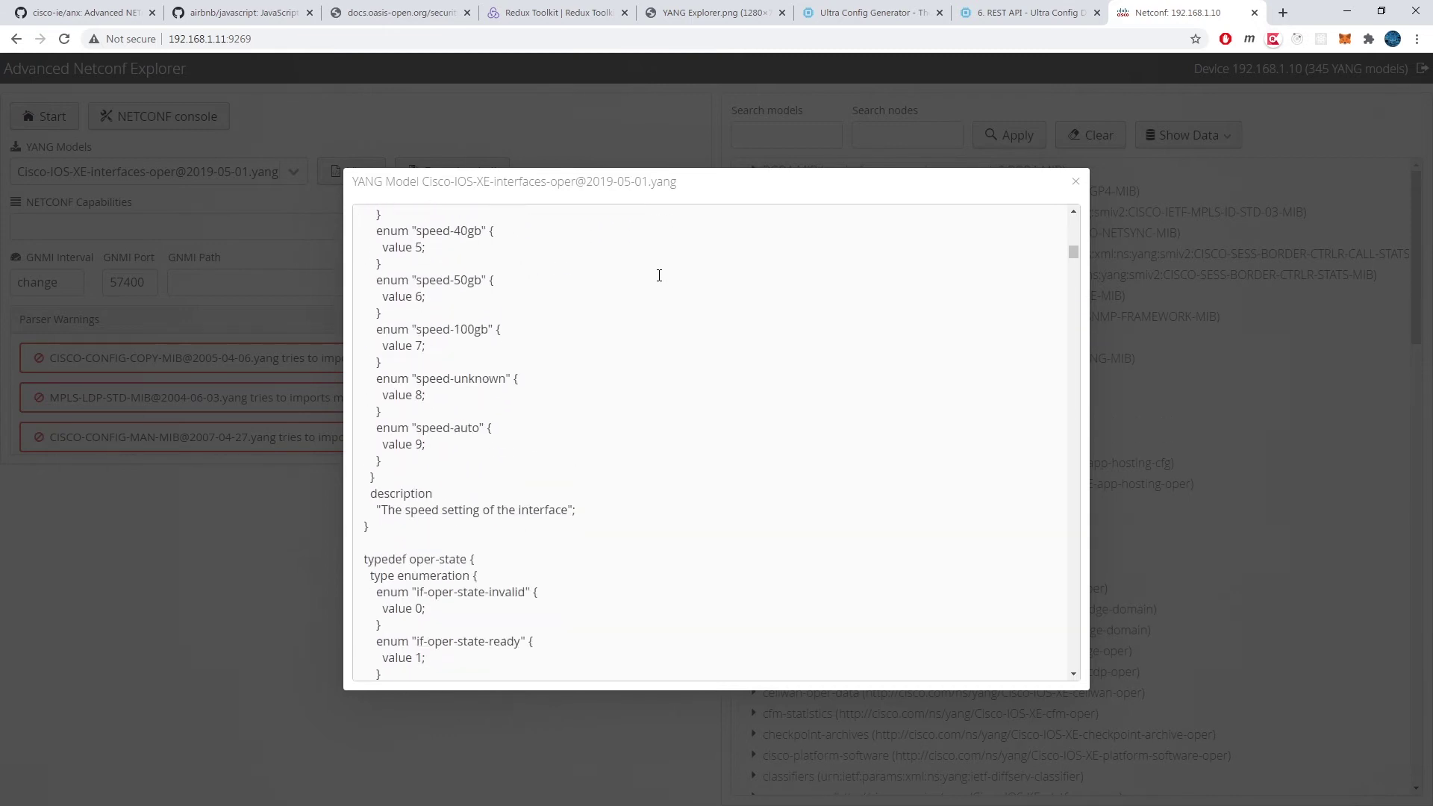
{"action": "scroll", "coordinate": [659, 276], "scroll_direction": "down", "scroll_amount": 10}
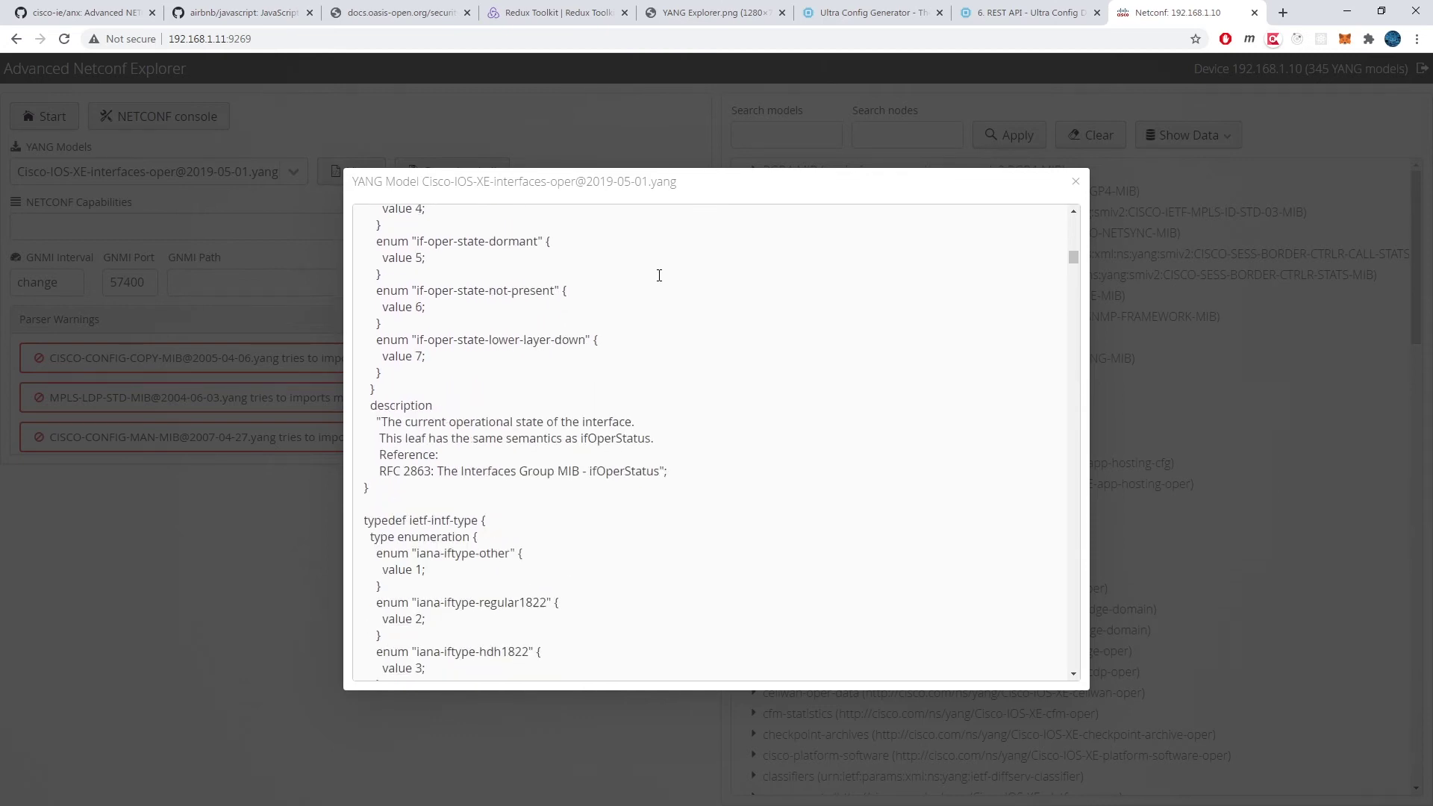
{"action": "scroll", "coordinate": [660, 275], "scroll_direction": "down", "scroll_amount": 4}
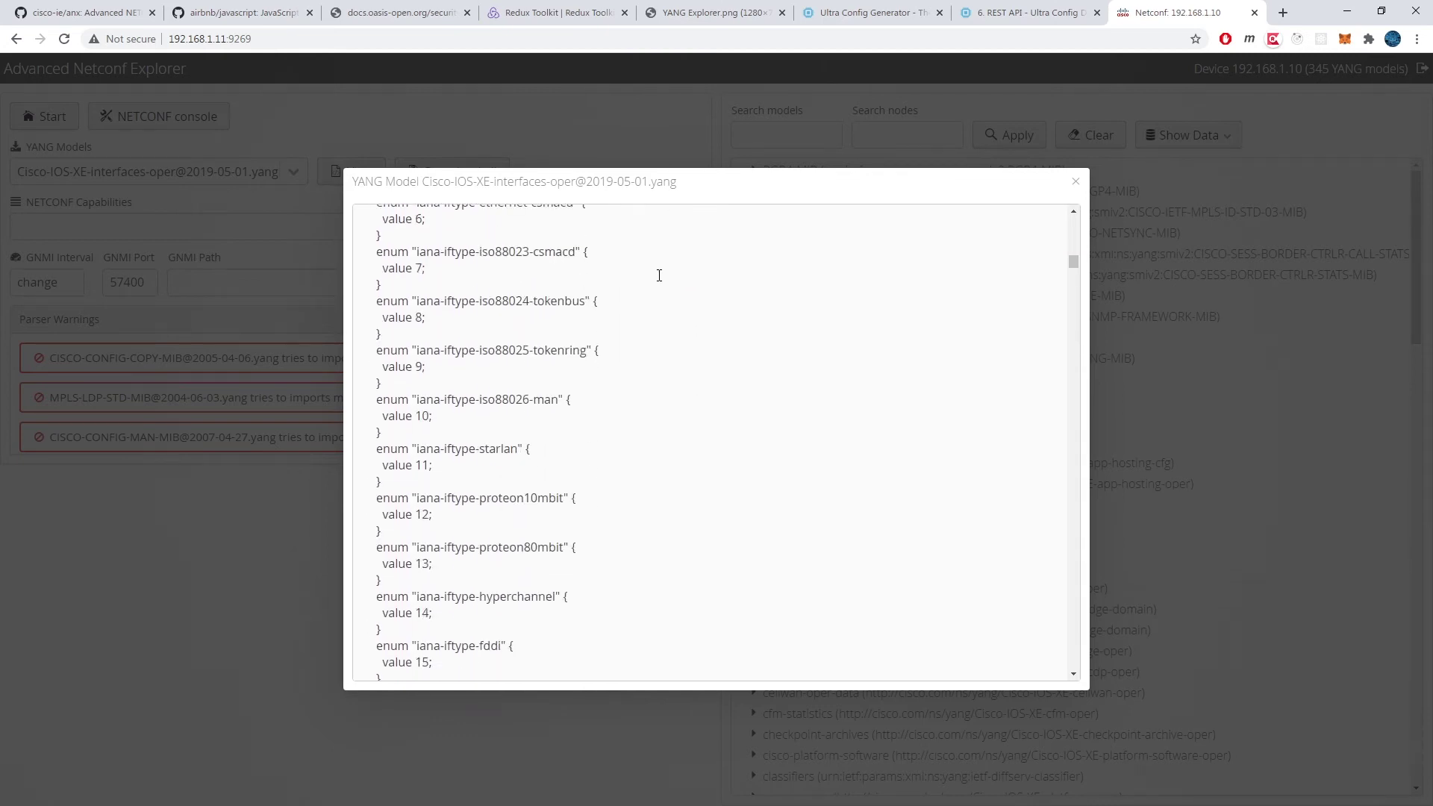
{"action": "scroll", "coordinate": [659, 275], "scroll_direction": "down", "scroll_amount": 8}
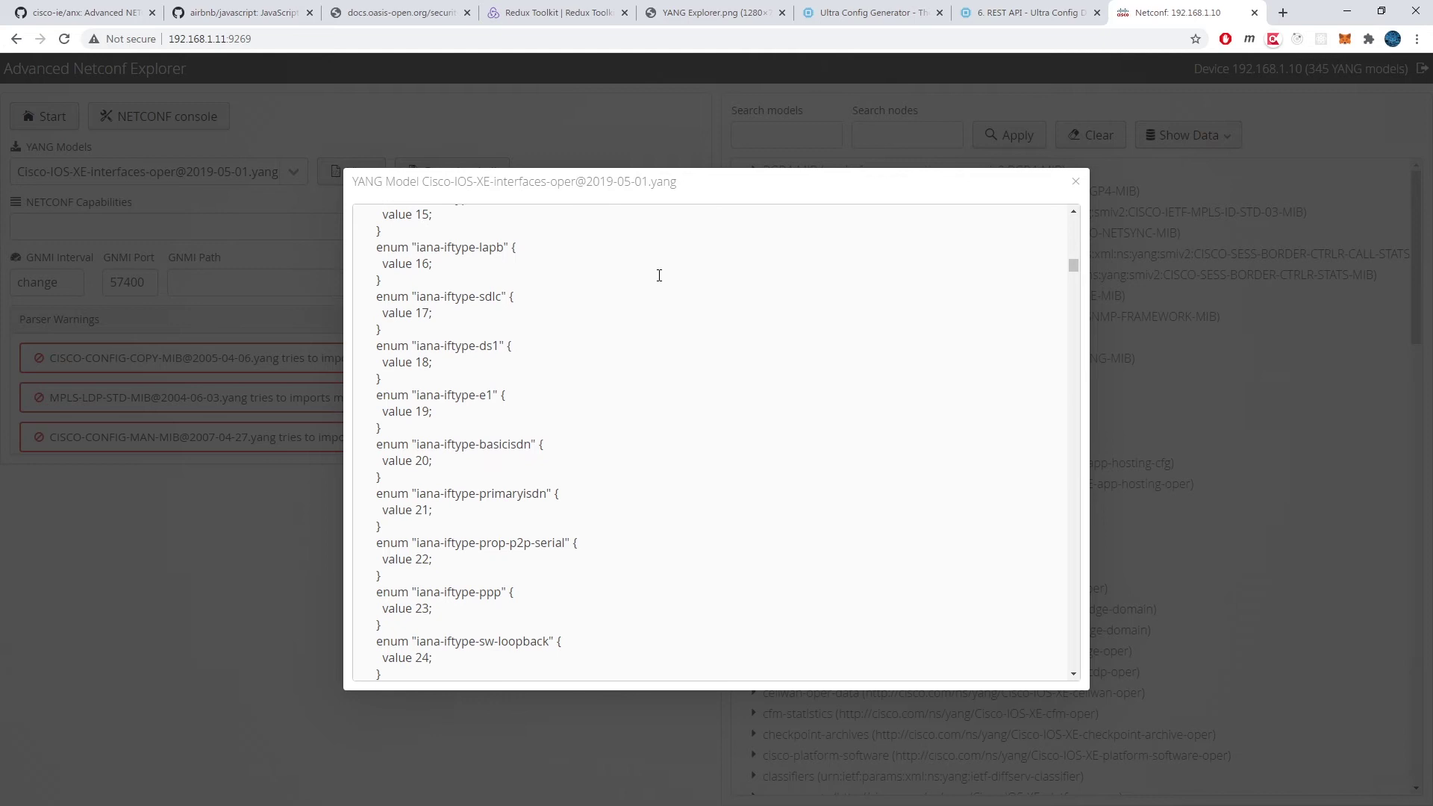
{"action": "scroll", "coordinate": [659, 275], "scroll_direction": "down", "scroll_amount": 4}
{"action": "scroll", "coordinate": [659, 276], "scroll_direction": "down", "scroll_amount": 8}
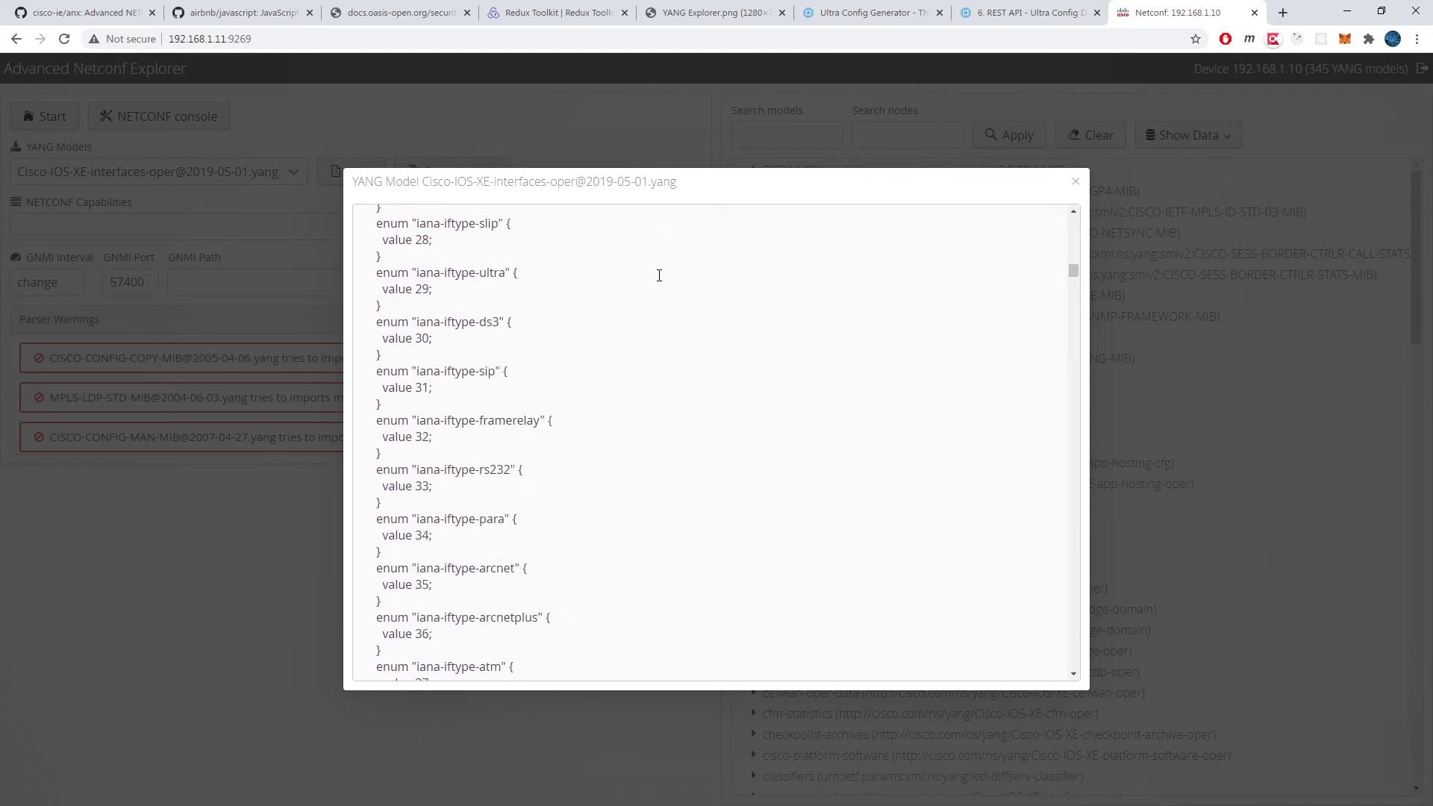
{"action": "scroll", "coordinate": [659, 275], "scroll_direction": "down", "scroll_amount": 4}
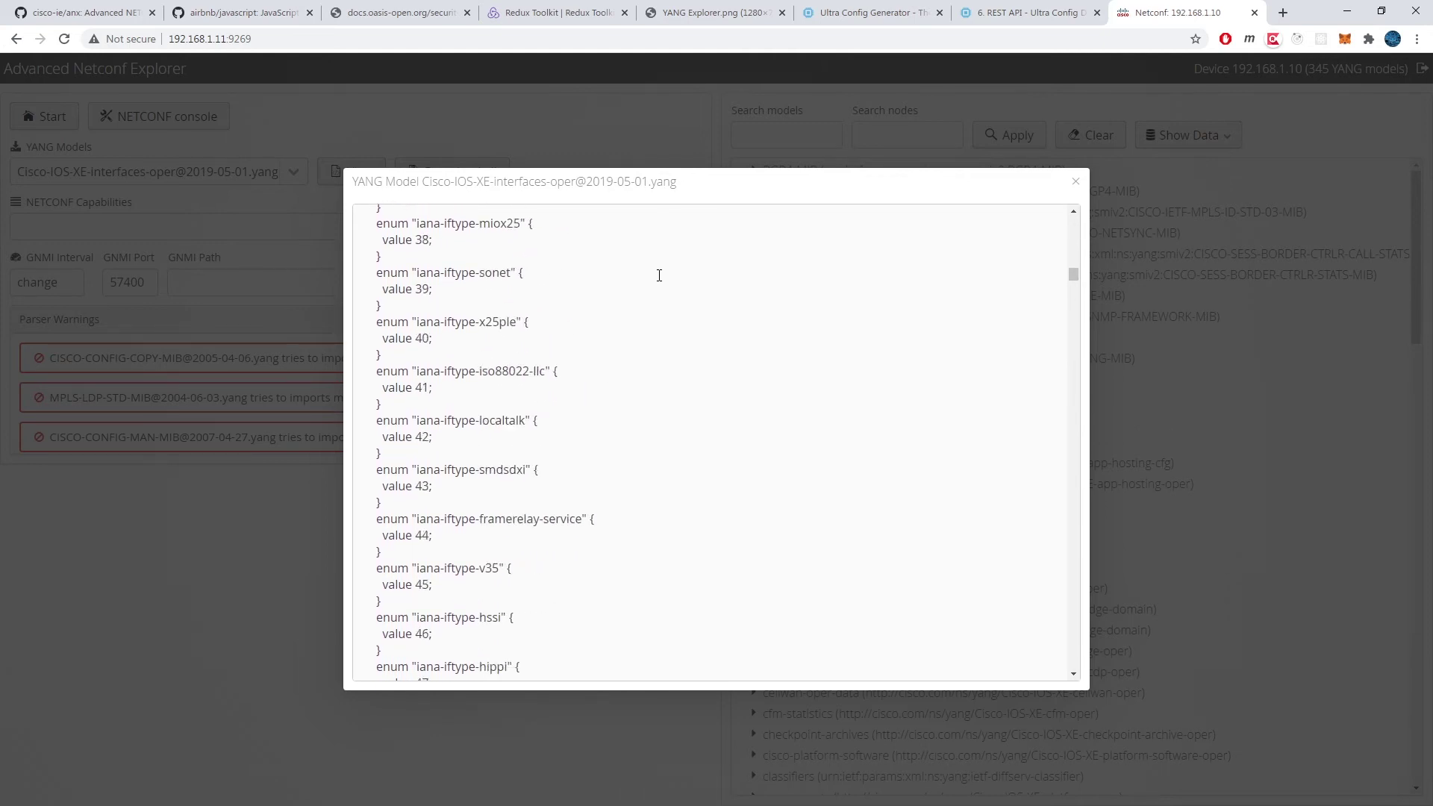
{"action": "scroll", "coordinate": [659, 275], "scroll_direction": "down", "scroll_amount": 8}
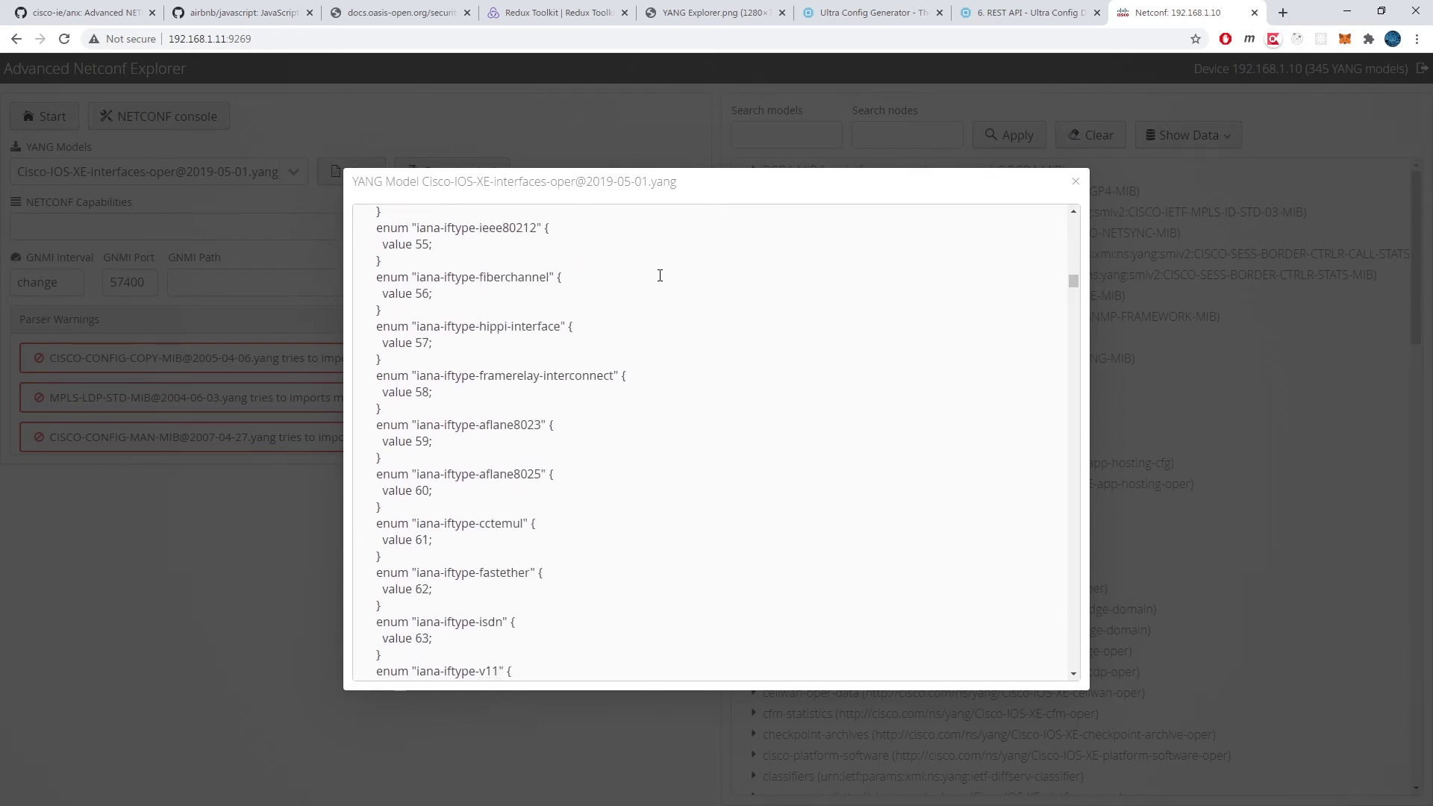
Step: Close the model source, download all YANG models as a 2.4 MB file, and dismiss the download shelf
{"action": "left_click", "coordinate": [1075, 181]}
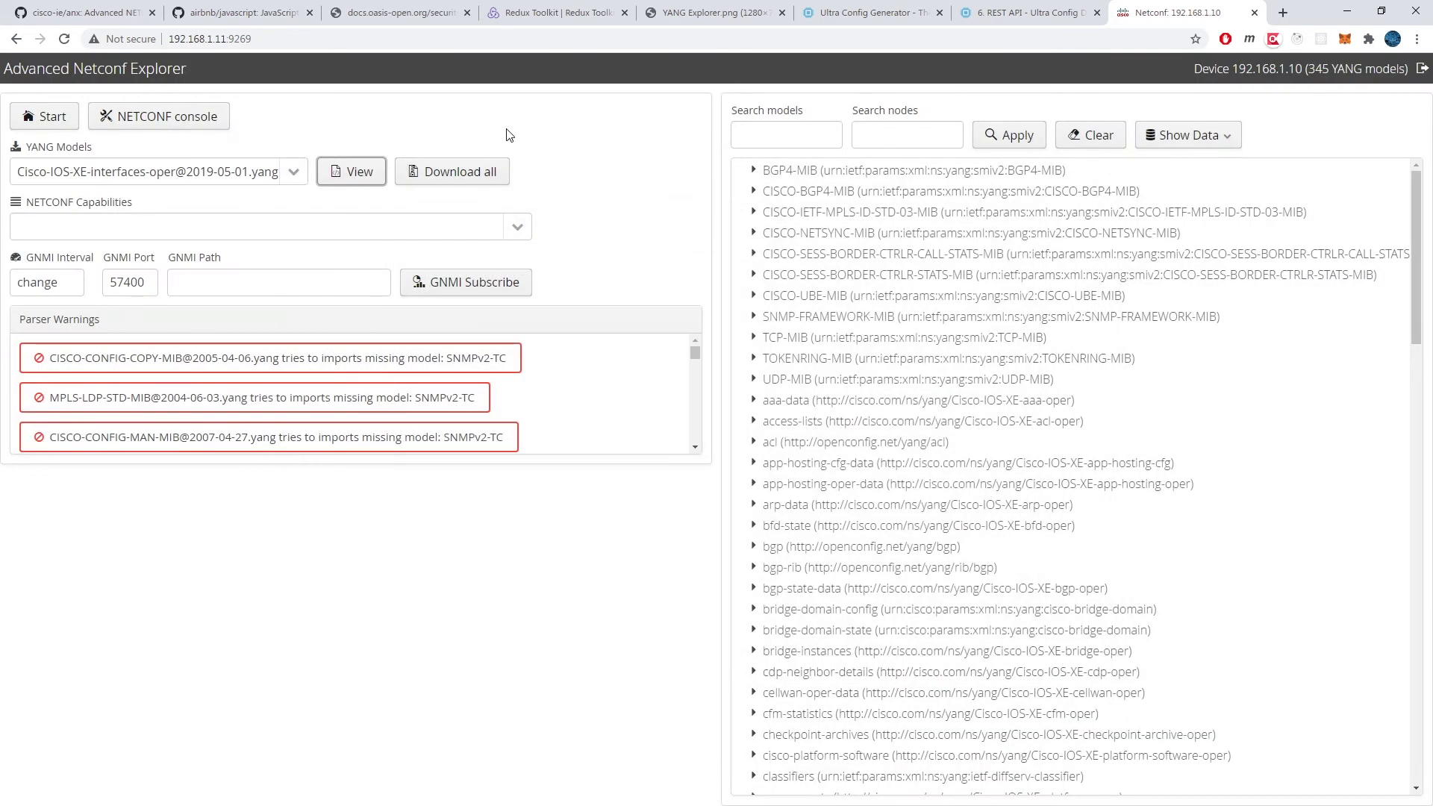
{"action": "left_click", "coordinate": [463, 178]}
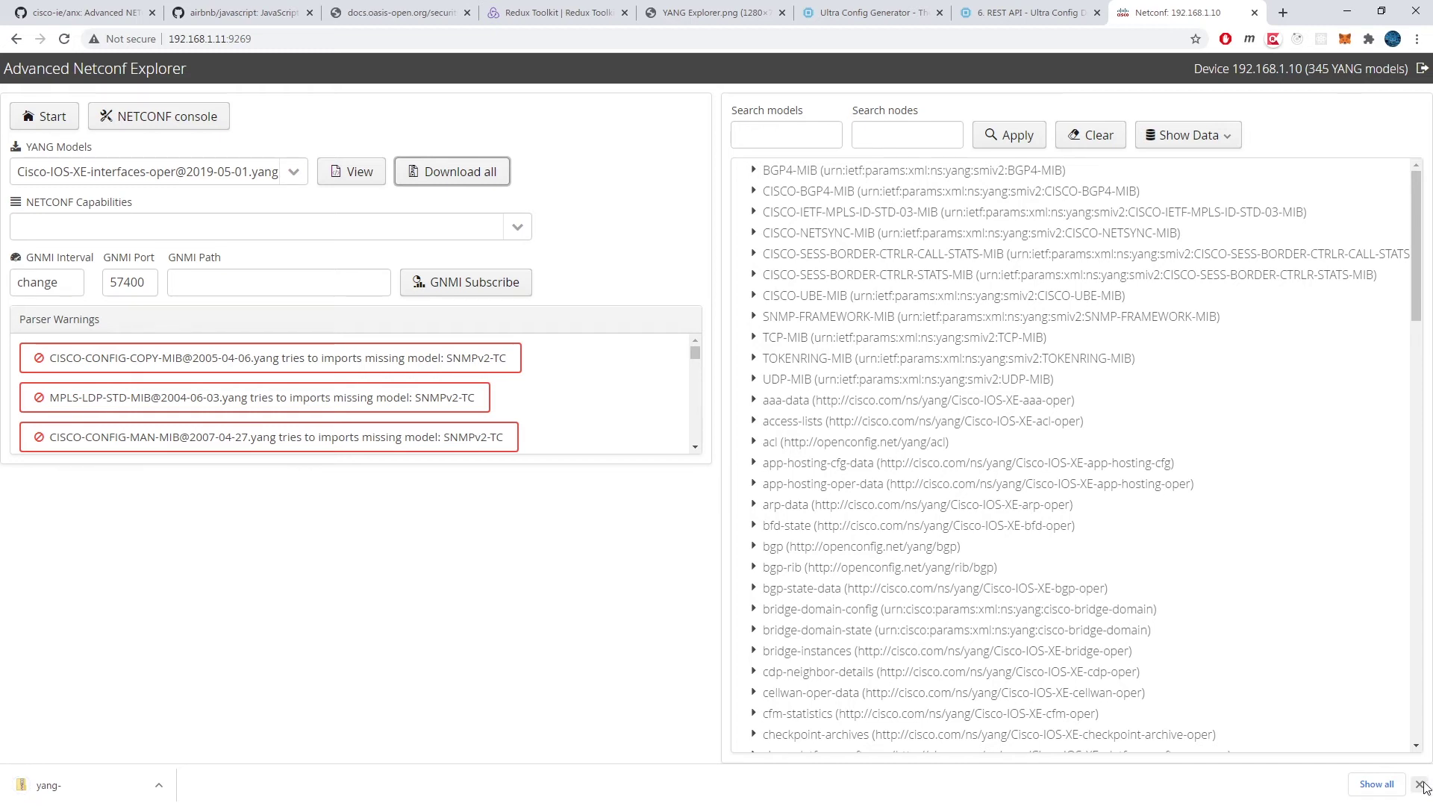
{"action": "left_click", "coordinate": [1420, 785]}
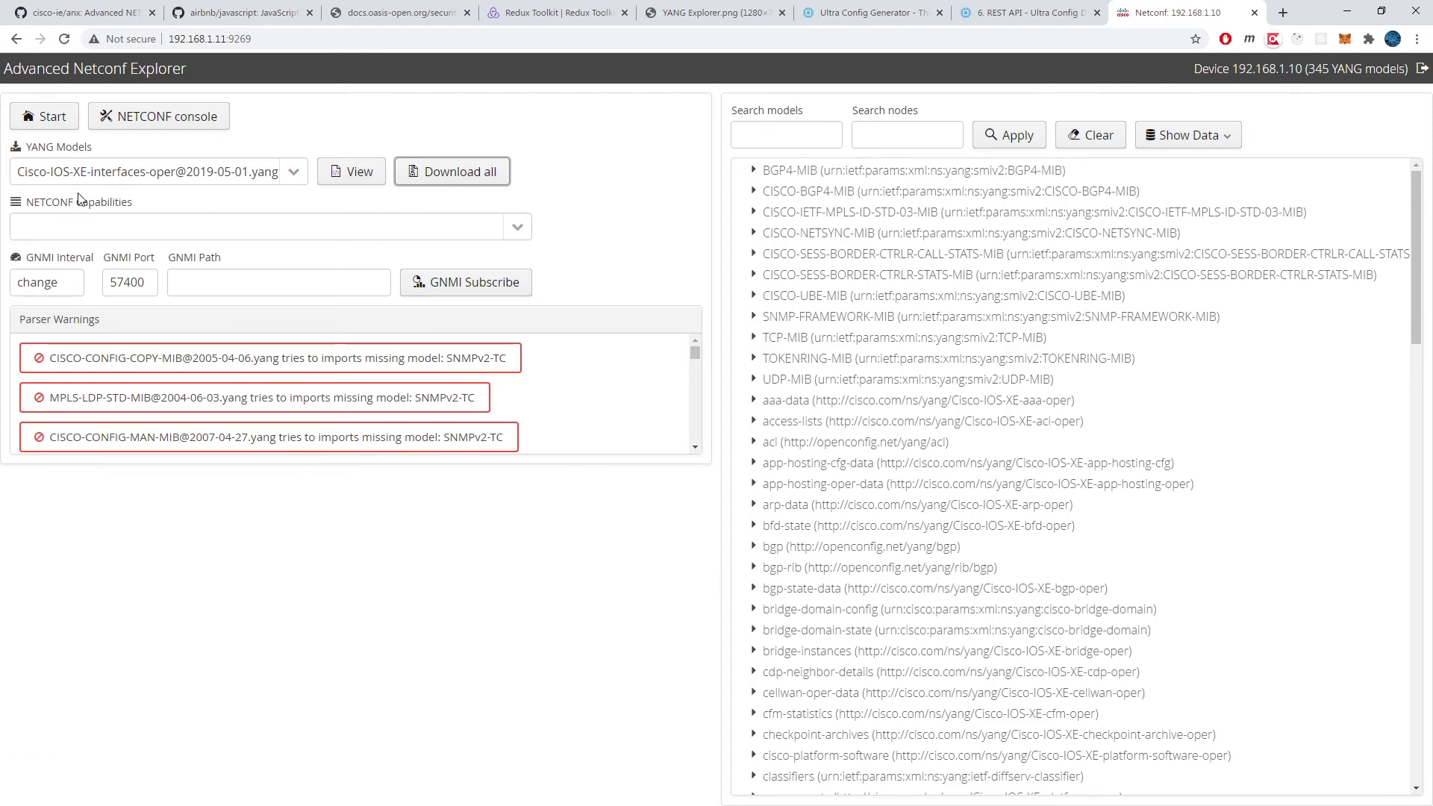
Step: Page through the 501 NETCONF capabilities down to the Cisco-IOS-XE vrf-oper entries
{"action": "left_click", "coordinate": [510, 235]}
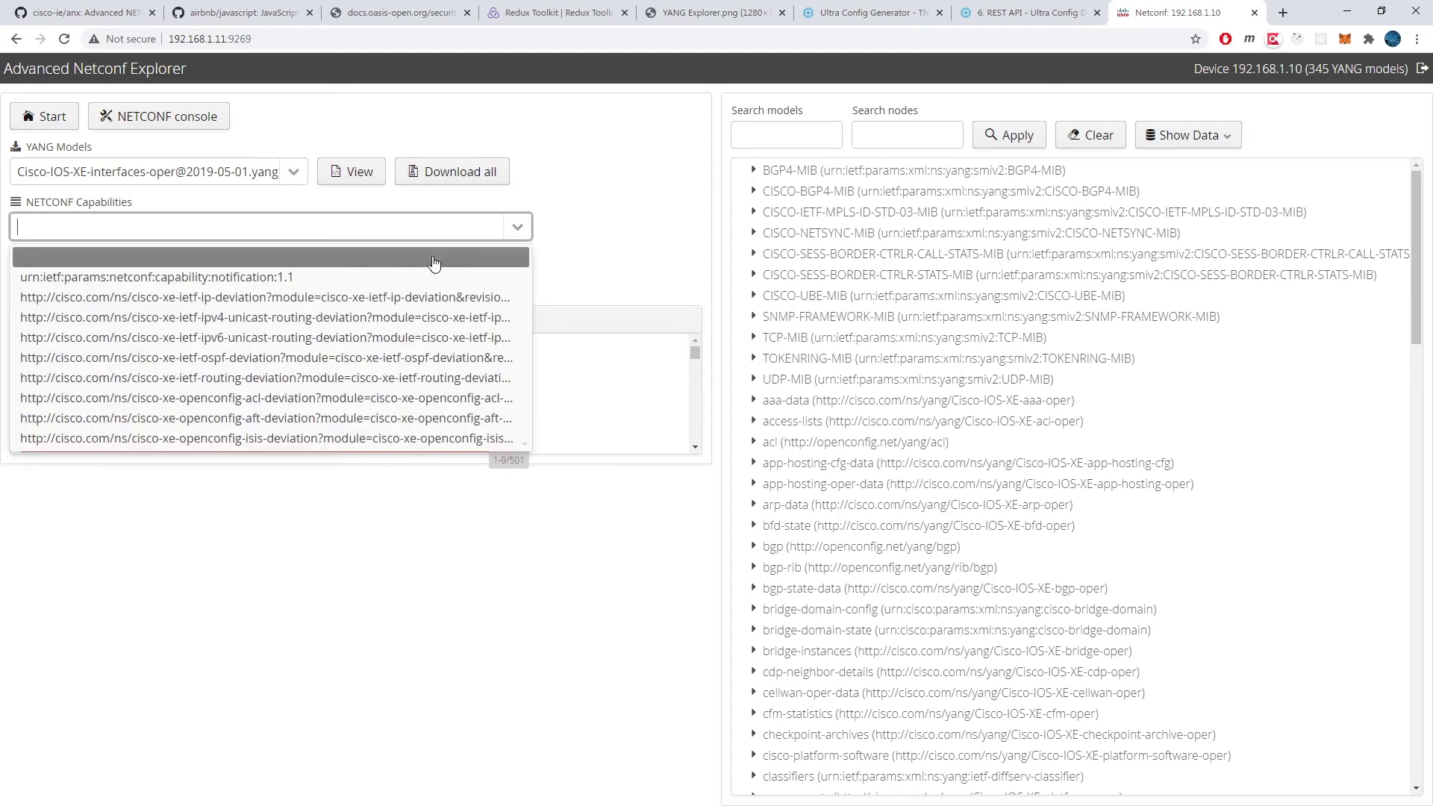
{"action": "key", "text": "Down"}
{"action": "key", "text": "Down"}
{"action": "key", "text": "Down"}
{"action": "key", "text": "Down"}
{"action": "key", "text": "Down"}
{"action": "key", "text": "Down"}
{"action": "key", "text": "Down"}
{"action": "key", "text": "Down"}
{"action": "key", "text": "Down"}
{"action": "key", "text": "Down"}
{"action": "key", "text": "Down"}
{"action": "key", "text": "Down"}
{"action": "key", "text": "Down"}
{"action": "key", "text": "Down"}
{"action": "key", "text": "Down"}
{"action": "key", "text": "Down"}
{"action": "key", "text": "Down"}
{"action": "key", "text": "Down"}
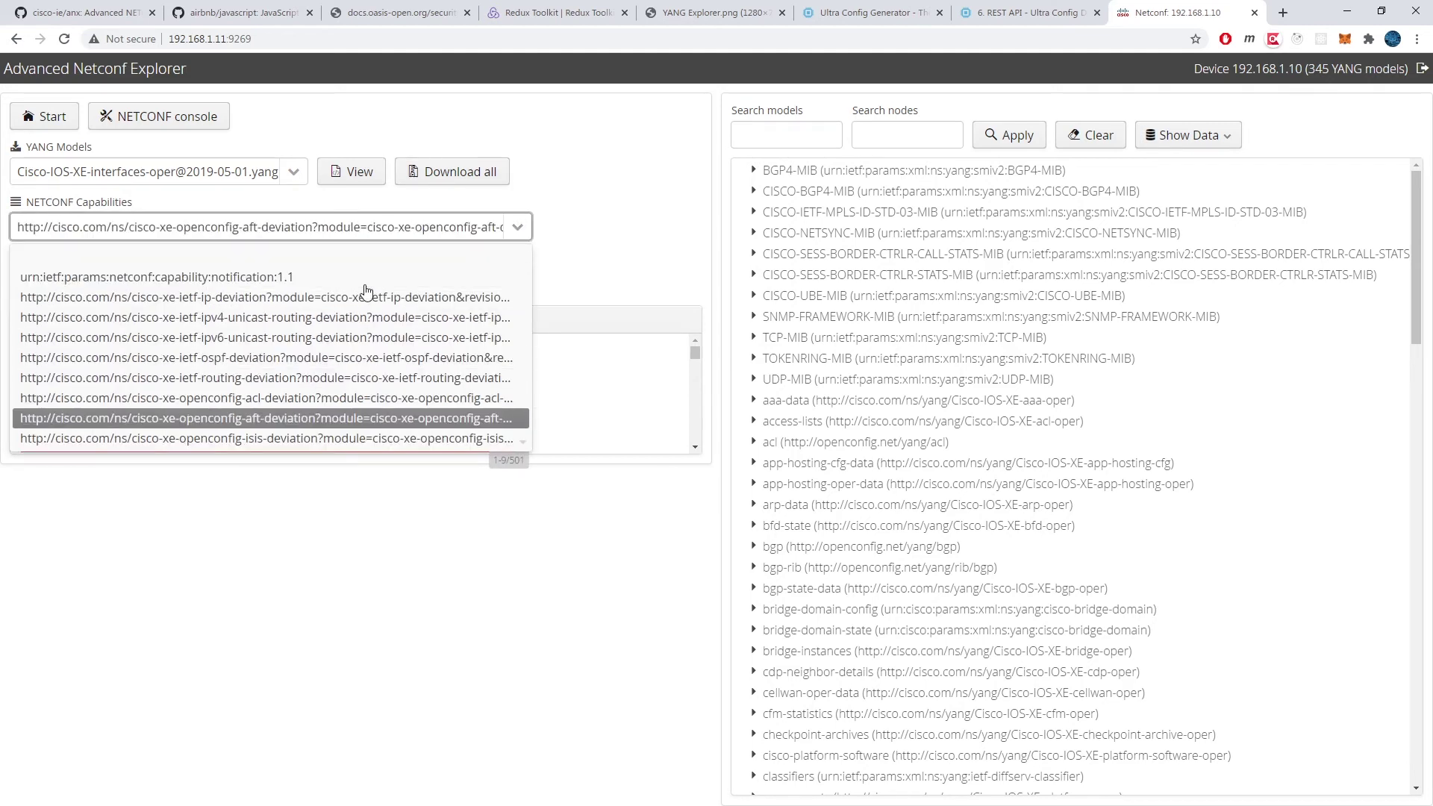
{"action": "key", "text": "Down"}
{"action": "key", "text": "Down"}
{"action": "key", "text": "Down"}
{"action": "key", "text": "Down"}
{"action": "key", "text": "Down"}
{"action": "key", "text": "Down"}
{"action": "key", "text": "Down"}
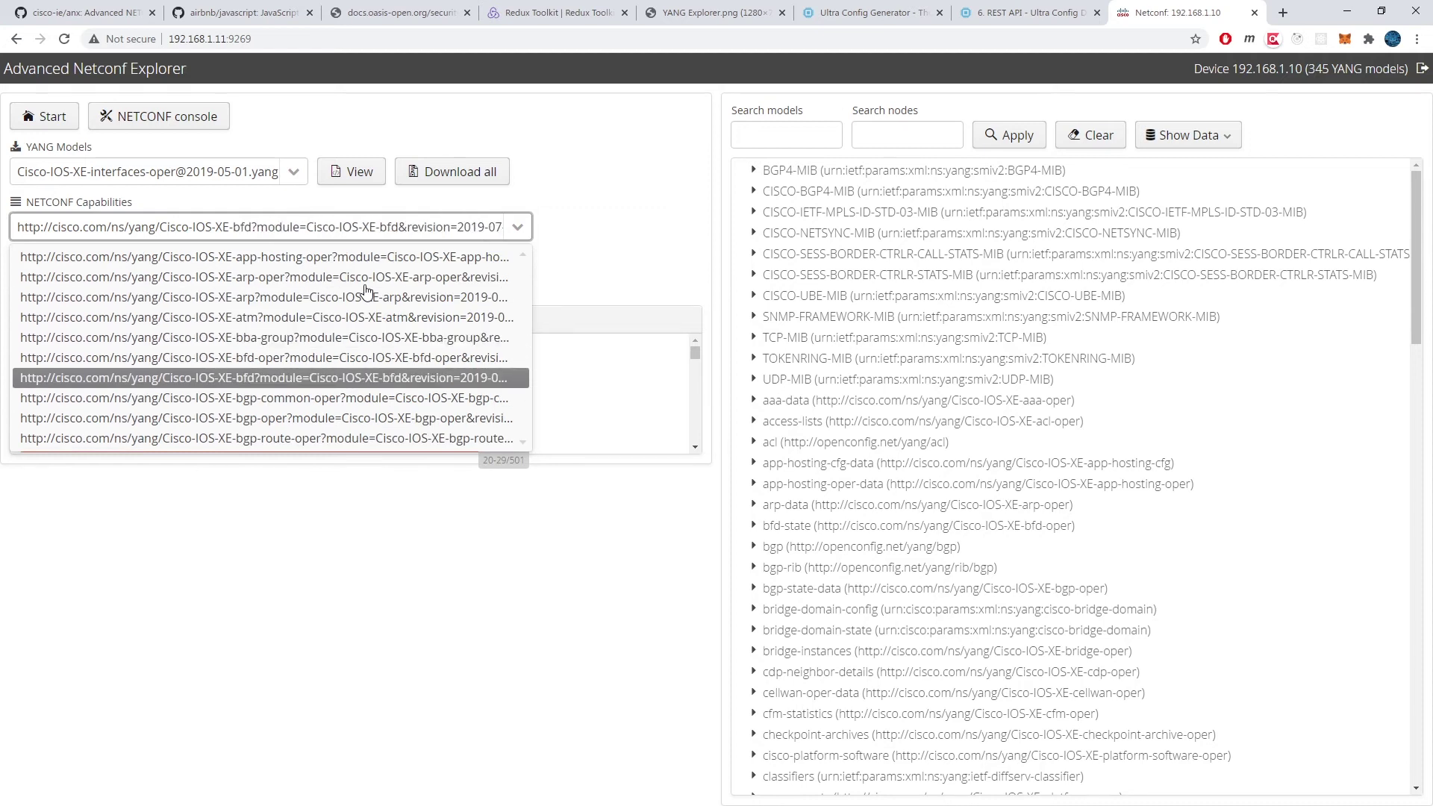
{"action": "key", "text": "Down"}
{"action": "key", "text": "Down"}
{"action": "key", "text": "Down"}
{"action": "key", "text": "Down"}
{"action": "key", "text": "Down"}
{"action": "key", "text": "Down"}
{"action": "key", "text": "Down"}
{"action": "key", "text": "Down"}
{"action": "key", "text": "Down"}
{"action": "key", "text": "Down"}
{"action": "key", "text": "Down"}
{"action": "key", "text": "Down"}
{"action": "key", "text": "Down"}
{"action": "key", "text": "Down"}
{"action": "key", "text": "Down"}
{"action": "key", "text": "Down"}
{"action": "key", "text": "Down"}
{"action": "key", "text": "Down"}
{"action": "key", "text": "Down"}
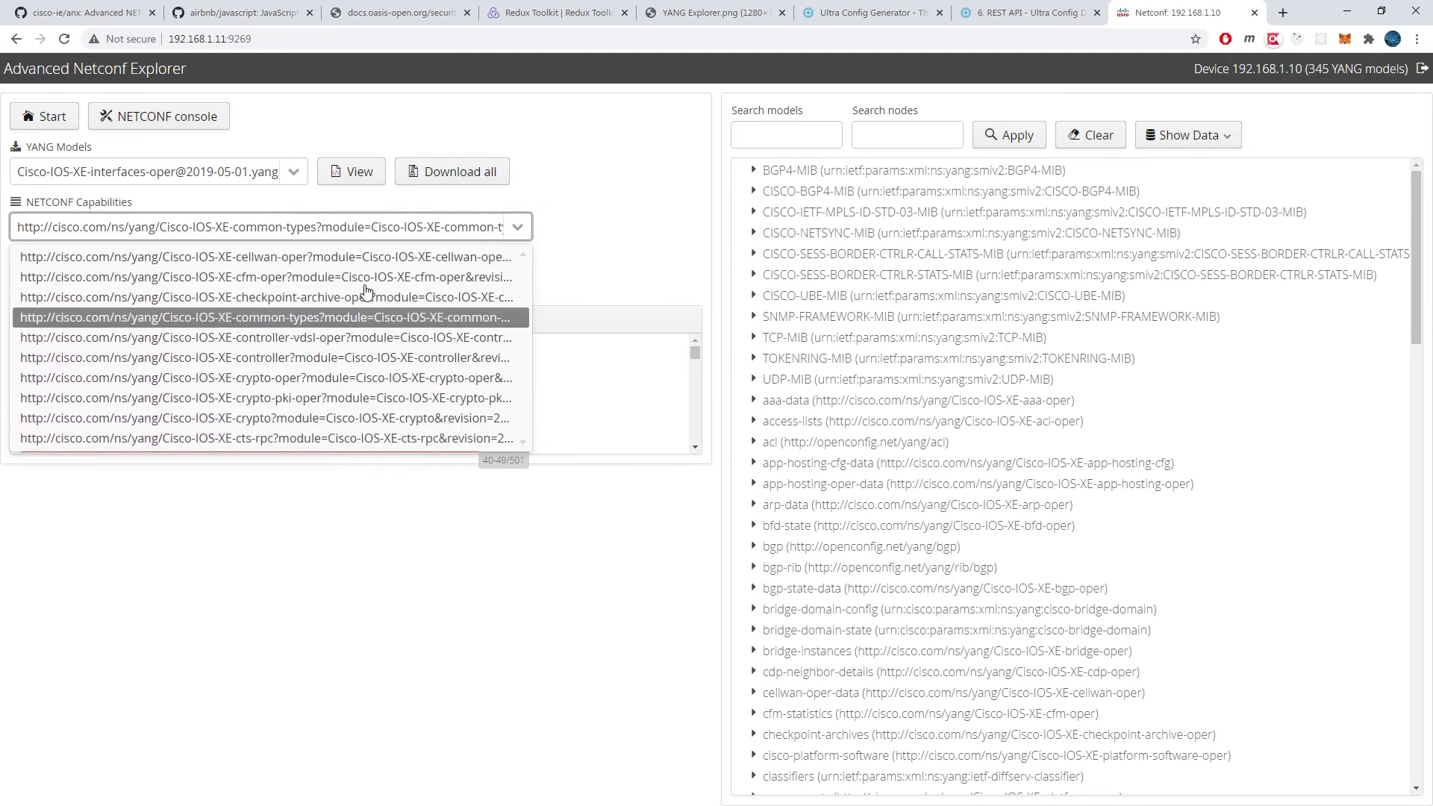
{"action": "key", "text": "Down"}
{"action": "key", "text": "Down"}
{"action": "key", "text": "Down"}
{"action": "key", "text": "Down"}
{"action": "key", "text": "Down"}
{"action": "key", "text": "Down"}
{"action": "key", "text": "Down"}
{"action": "key", "text": "Down"}
{"action": "key", "text": "Down"}
{"action": "key", "text": "Down"}
{"action": "key", "text": "Down"}
{"action": "key", "text": "Down"}
{"action": "key", "text": "Down"}
{"action": "key", "text": "Down"}
{"action": "key", "text": "Down"}
{"action": "key", "text": "Down"}
{"action": "key", "text": "Down"}
{"action": "key", "text": "Down"}
{"action": "key", "text": "Down"}
{"action": "key", "text": "Down"}
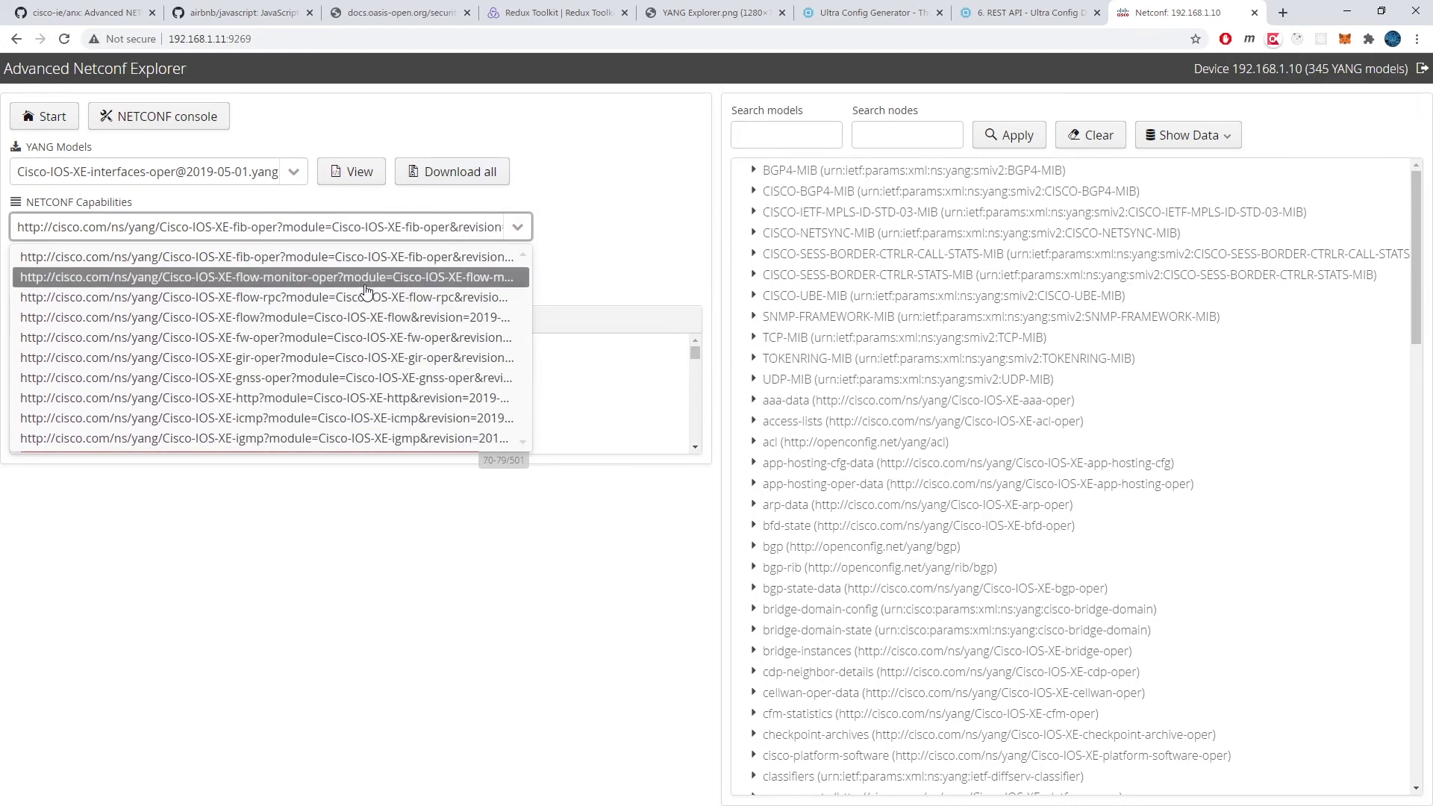
{"action": "key", "text": "Down"}
{"action": "key", "text": "Down"}
{"action": "key", "text": "Down"}
{"action": "key", "text": "Down"}
{"action": "key", "text": "Down"}
{"action": "key", "text": "Down"}
{"action": "key", "text": "Down"}
{"action": "key", "text": "Down"}
{"action": "key", "text": "Down"}
{"action": "key", "text": "Down"}
{"action": "key", "text": "Down"}
{"action": "key", "text": "Down"}
{"action": "key", "text": "Down"}
{"action": "key", "text": "Down"}
{"action": "key", "text": "Down"}
{"action": "key", "text": "Down"}
{"action": "key", "text": "Down"}
{"action": "key", "text": "Down"}
{"action": "key", "text": "Down"}
{"action": "key", "text": "Down"}
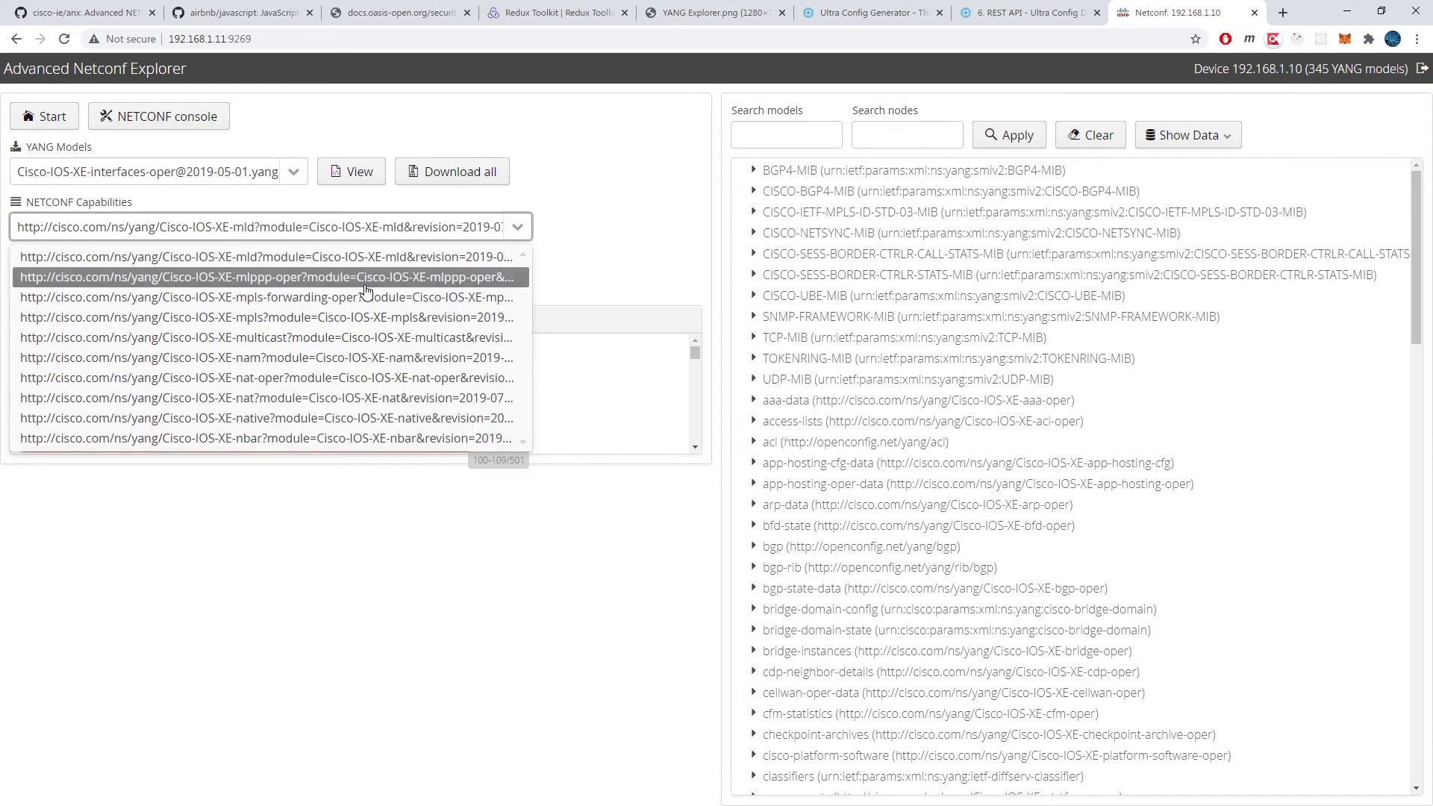
{"action": "key", "text": "Down"}
{"action": "key", "text": "Down"}
{"action": "key", "text": "Down"}
{"action": "key", "text": "Down"}
{"action": "key", "text": "Down"}
{"action": "key", "text": "Down"}
{"action": "key", "text": "Down"}
{"action": "key", "text": "Down"}
{"action": "key", "text": "Down"}
{"action": "key", "text": "Down"}
{"action": "key", "text": "Down"}
{"action": "key", "text": "Down"}
{"action": "key", "text": "Down"}
{"action": "key", "text": "Down"}
{"action": "key", "text": "Down"}
{"action": "key", "text": "Down"}
{"action": "key", "text": "Down"}
{"action": "key", "text": "Down"}
{"action": "key", "text": "Down"}
{"action": "key", "text": "Down"}
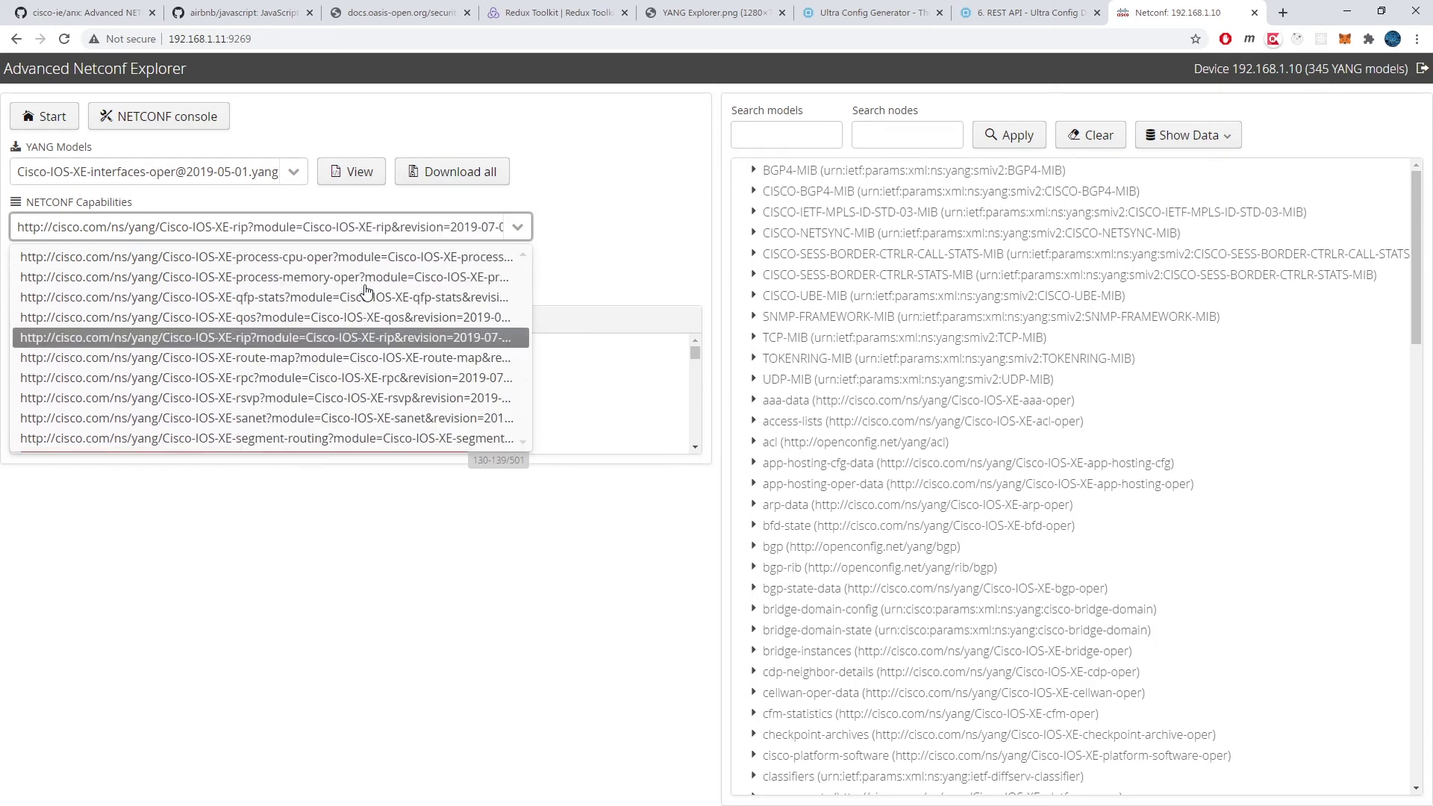
{"action": "key", "text": "Down"}
{"action": "key", "text": "Down"}
{"action": "key", "text": "Down"}
{"action": "key", "text": "Down"}
{"action": "key", "text": "Down"}
{"action": "key", "text": "Down"}
{"action": "key", "text": "Down"}
{"action": "key", "text": "Down"}
{"action": "key", "text": "Down"}
{"action": "key", "text": "Down"}
{"action": "key", "text": "Down"}
{"action": "key", "text": "Down"}
{"action": "key", "text": "Down"}
{"action": "key", "text": "Down"}
{"action": "key", "text": "Down"}
{"action": "key", "text": "Down"}
{"action": "key", "text": "Down"}
{"action": "key", "text": "Down"}
{"action": "key", "text": "Down"}
{"action": "key", "text": "Down"}
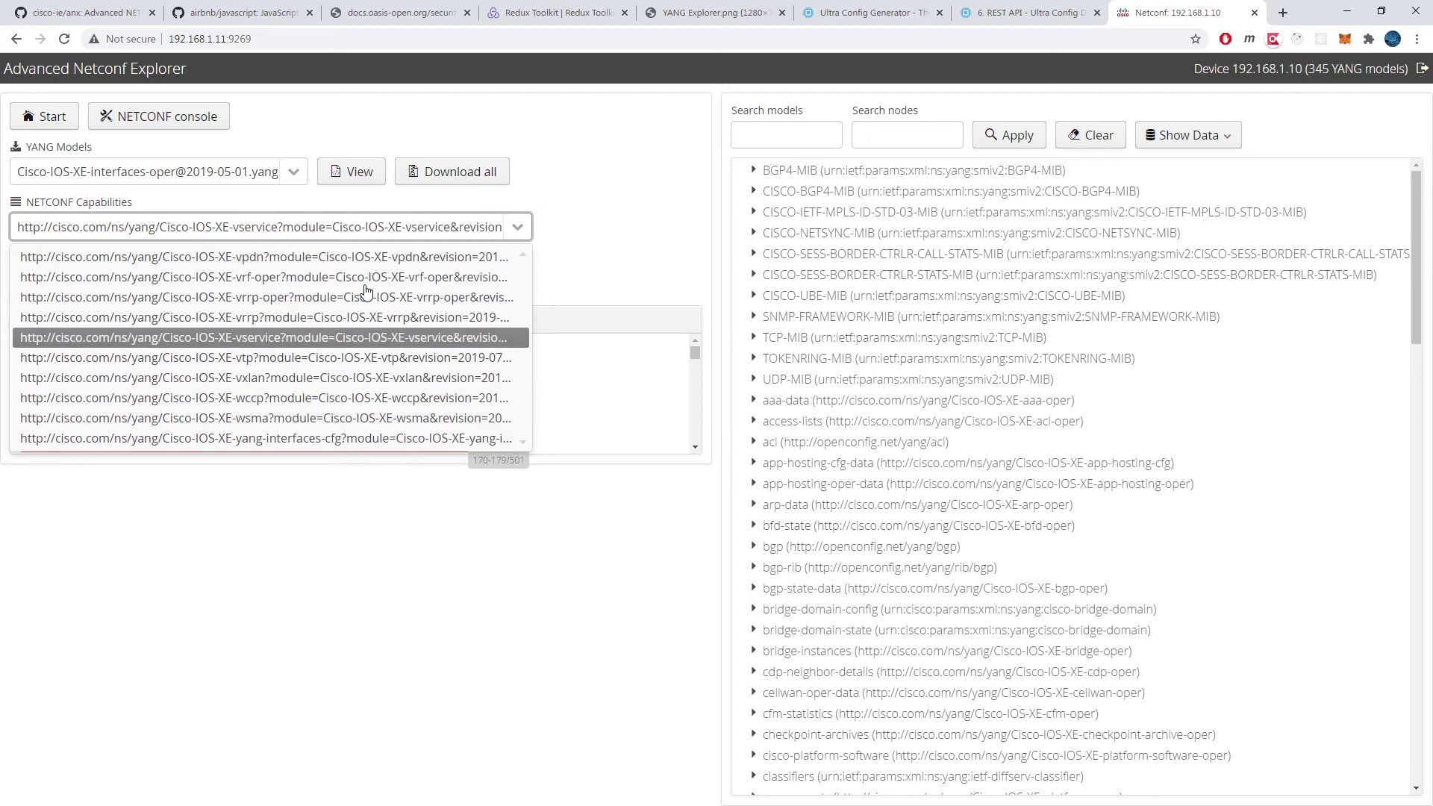
{"action": "key", "text": "Down"}
{"action": "key", "text": "Down"}
{"action": "key", "text": "Down"}
{"action": "key", "text": "Down"}
{"action": "key", "text": "Down"}
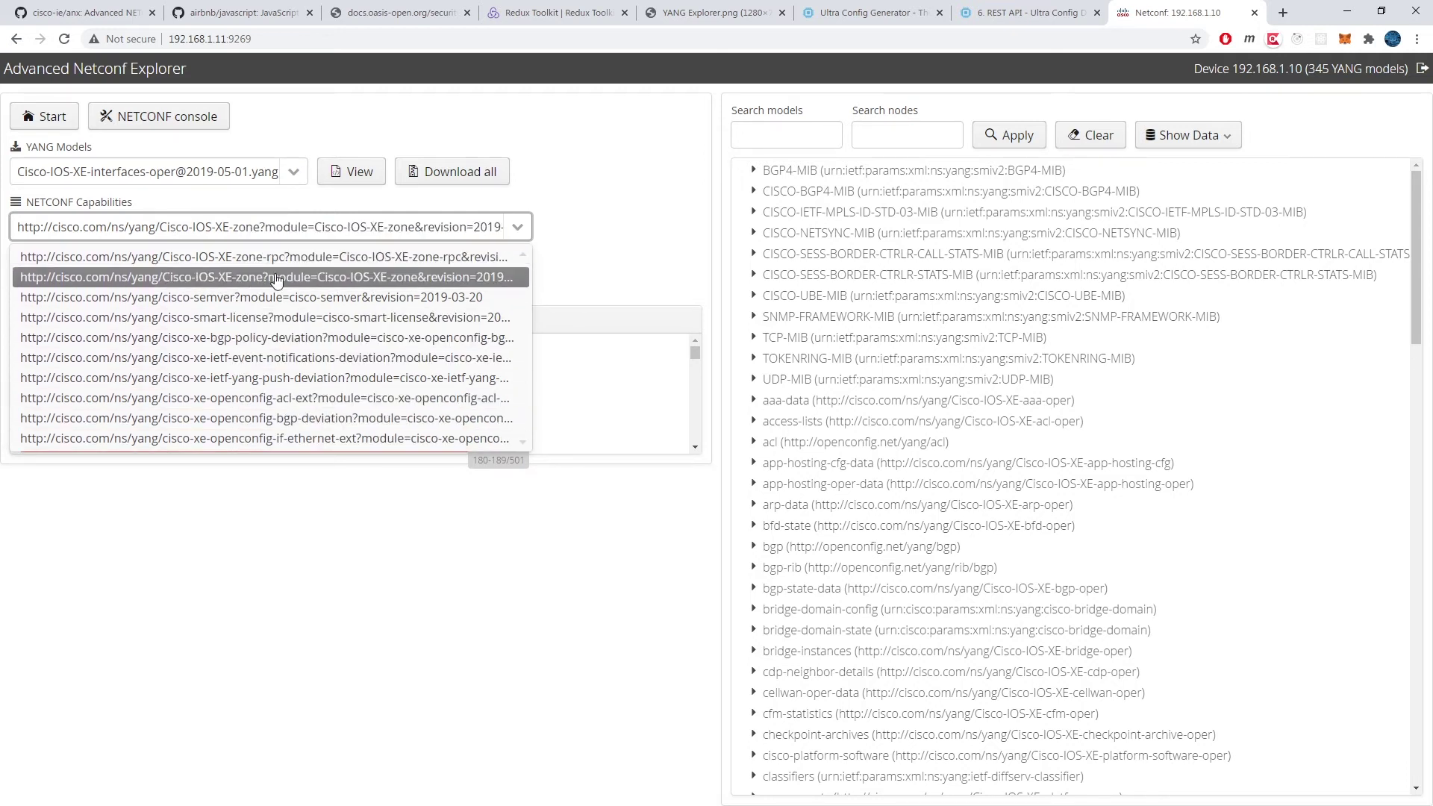
Step: Dismiss the capabilities list and run a GNMI subscription on port 57400, closing the still-empty data window
{"action": "left_click", "coordinate": [602, 234]}
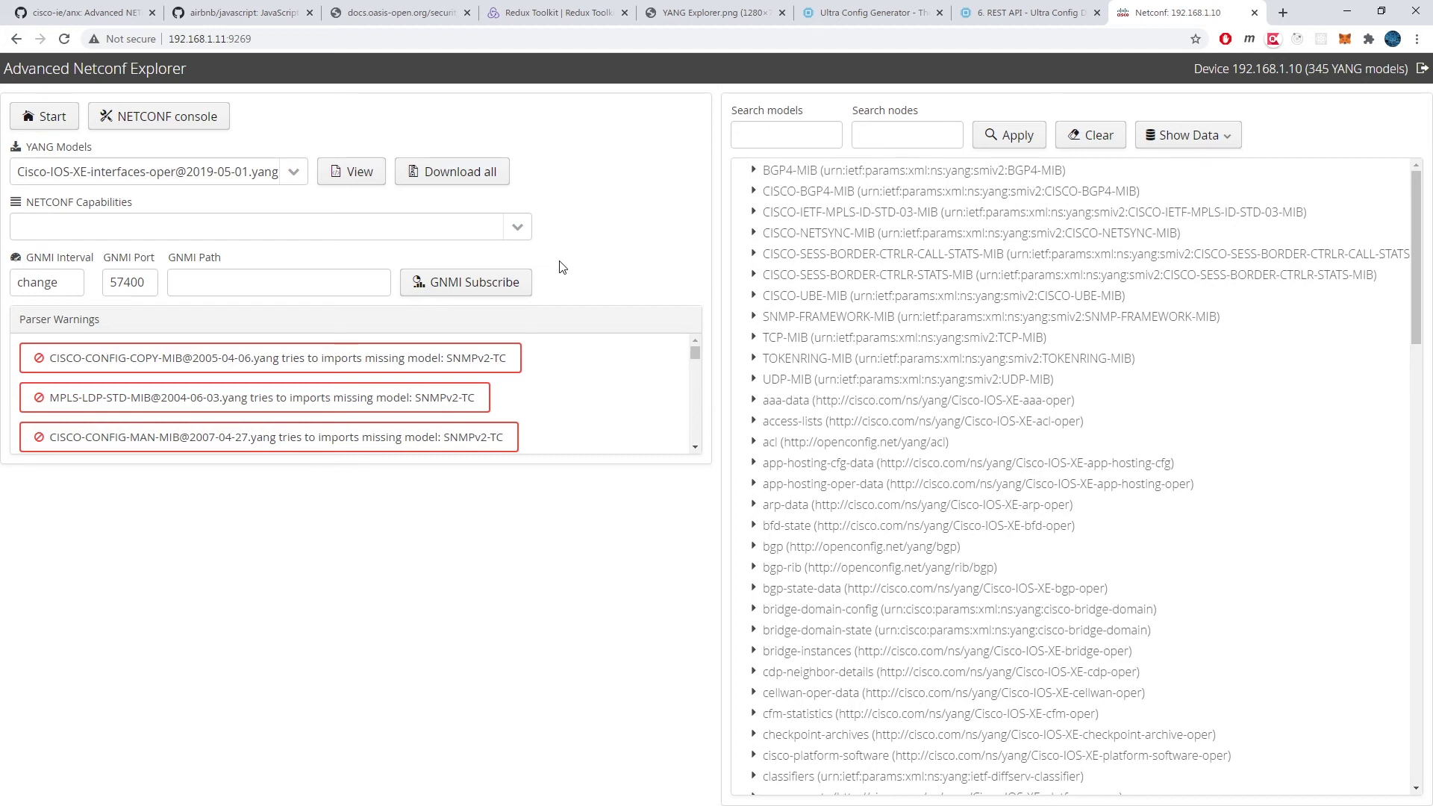
{"action": "left_click", "coordinate": [329, 279]}
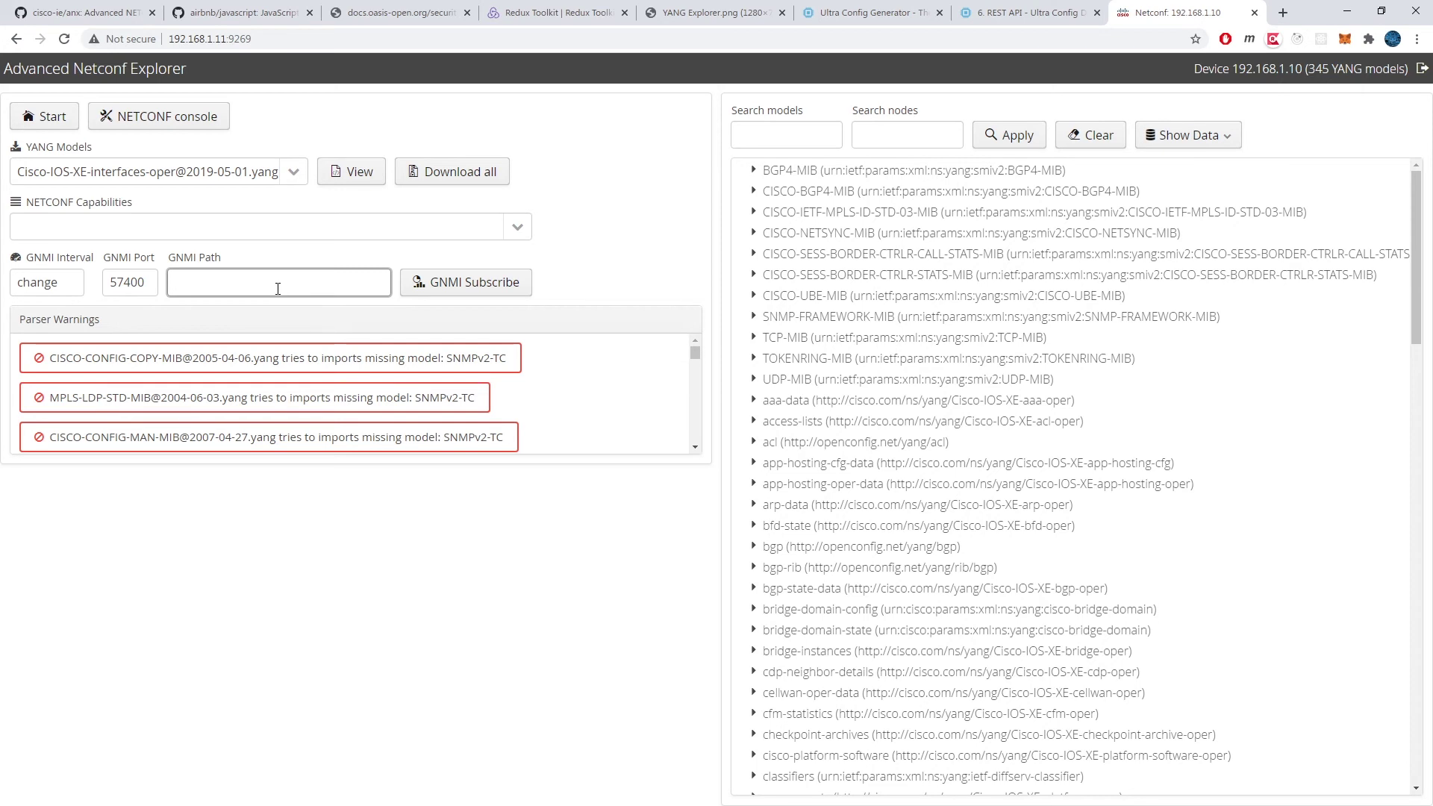
{"action": "left_click", "coordinate": [449, 281]}
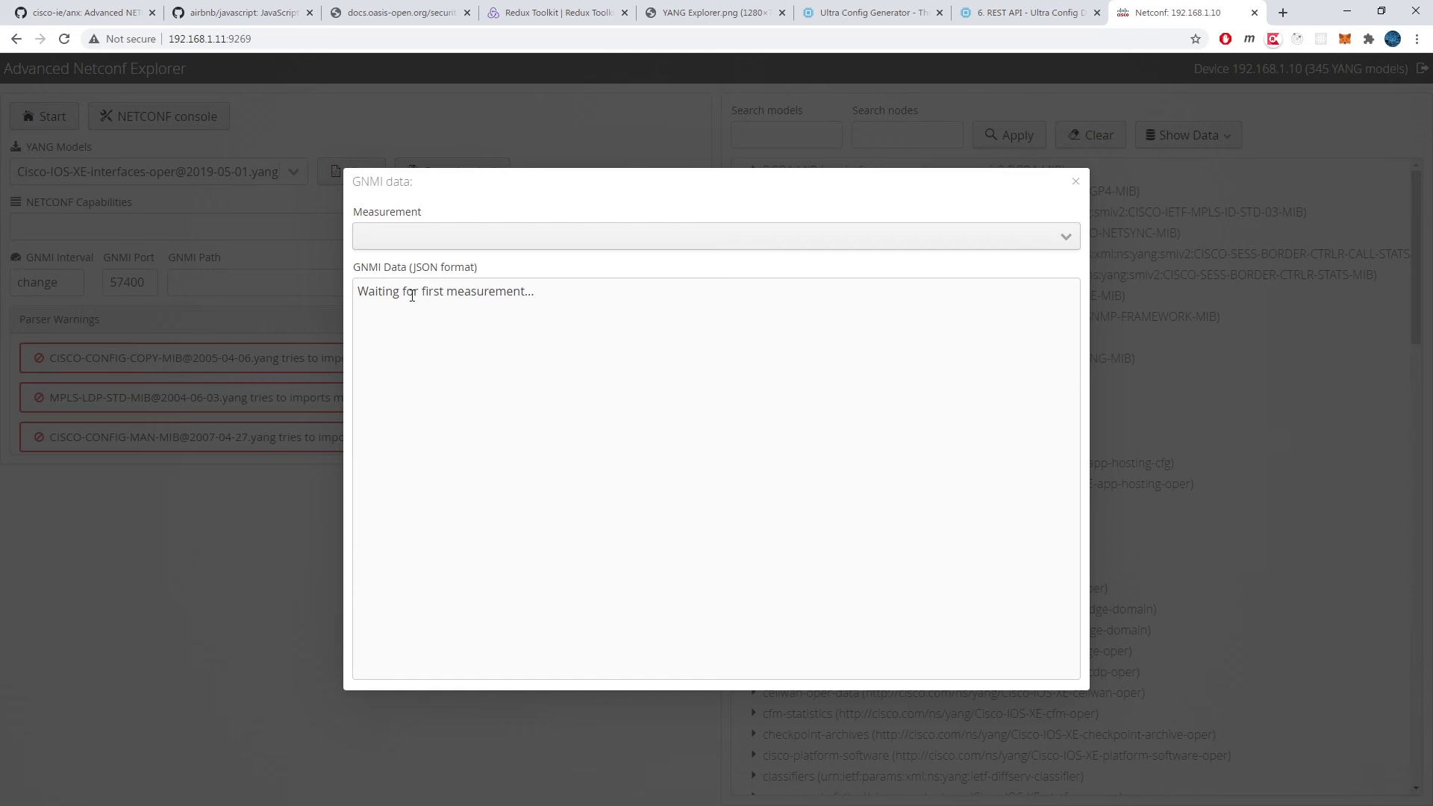
{"action": "left_click", "coordinate": [1077, 191]}
{"action": "left_click", "coordinate": [212, 276]}
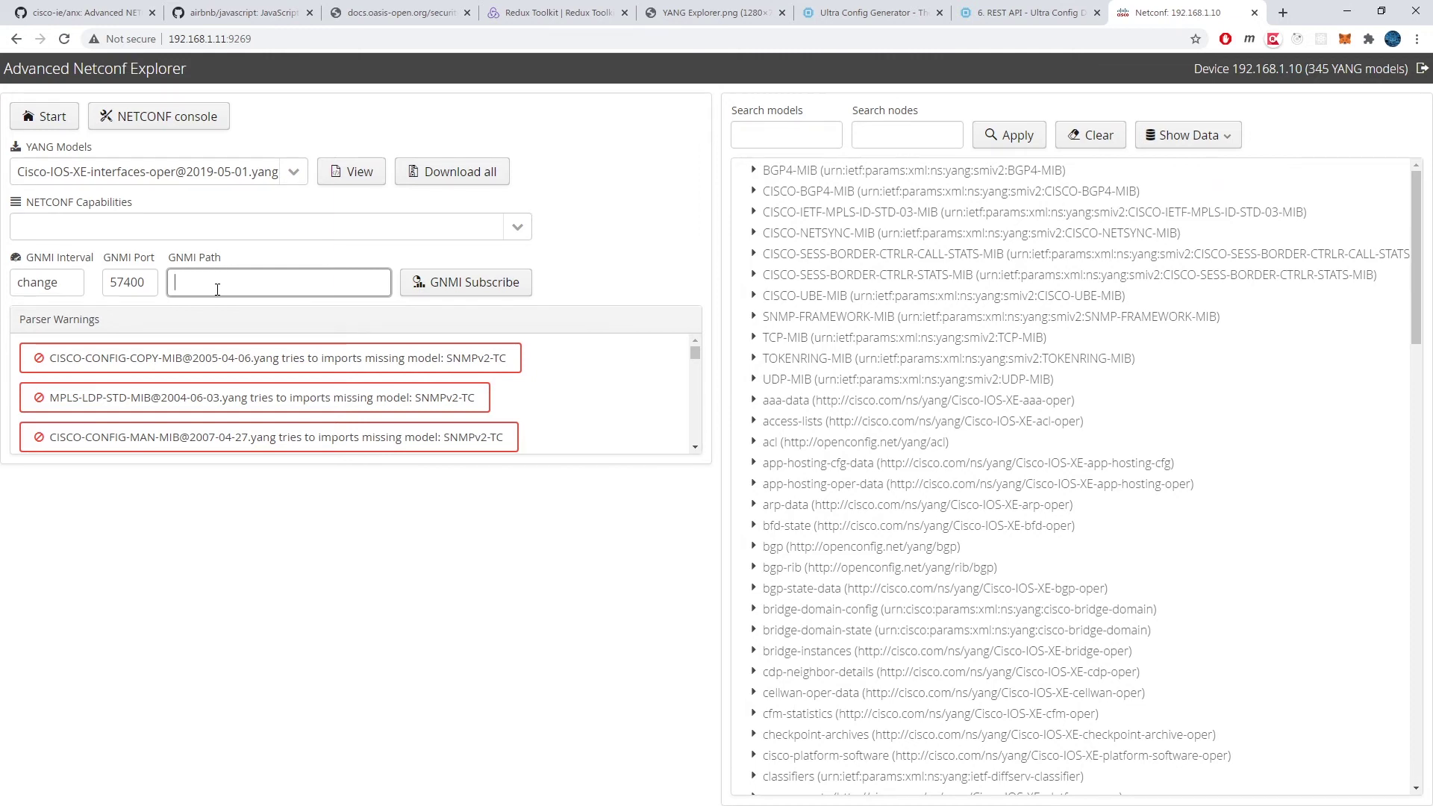
Step: Reopen the Cisco-IOS-XE-interfaces-oper YANG source, read down to the iana-iftype enumeration values, then close it
{"action": "left_click", "coordinate": [334, 175]}
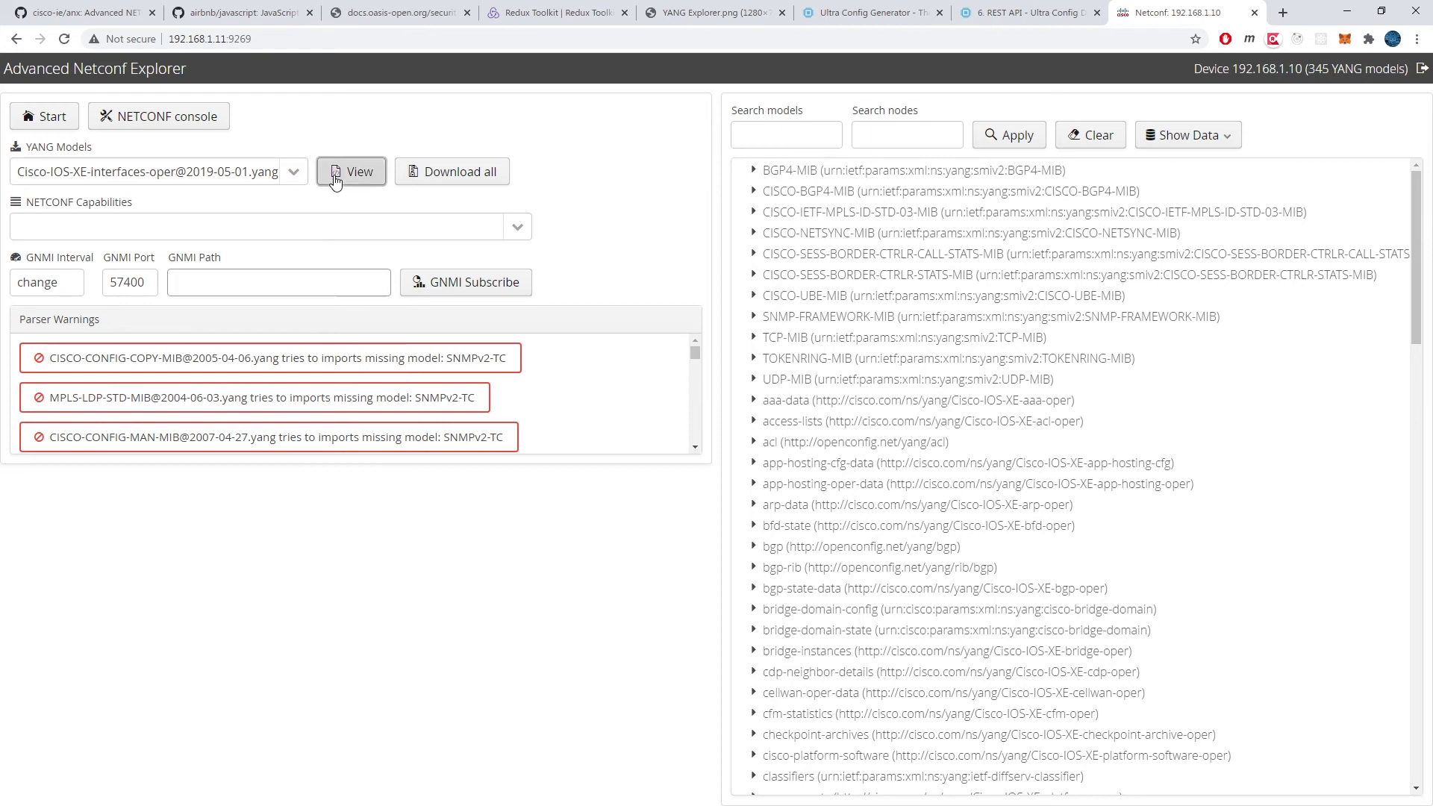
{"action": "scroll", "coordinate": [608, 368], "scroll_direction": "down", "scroll_amount": 20}
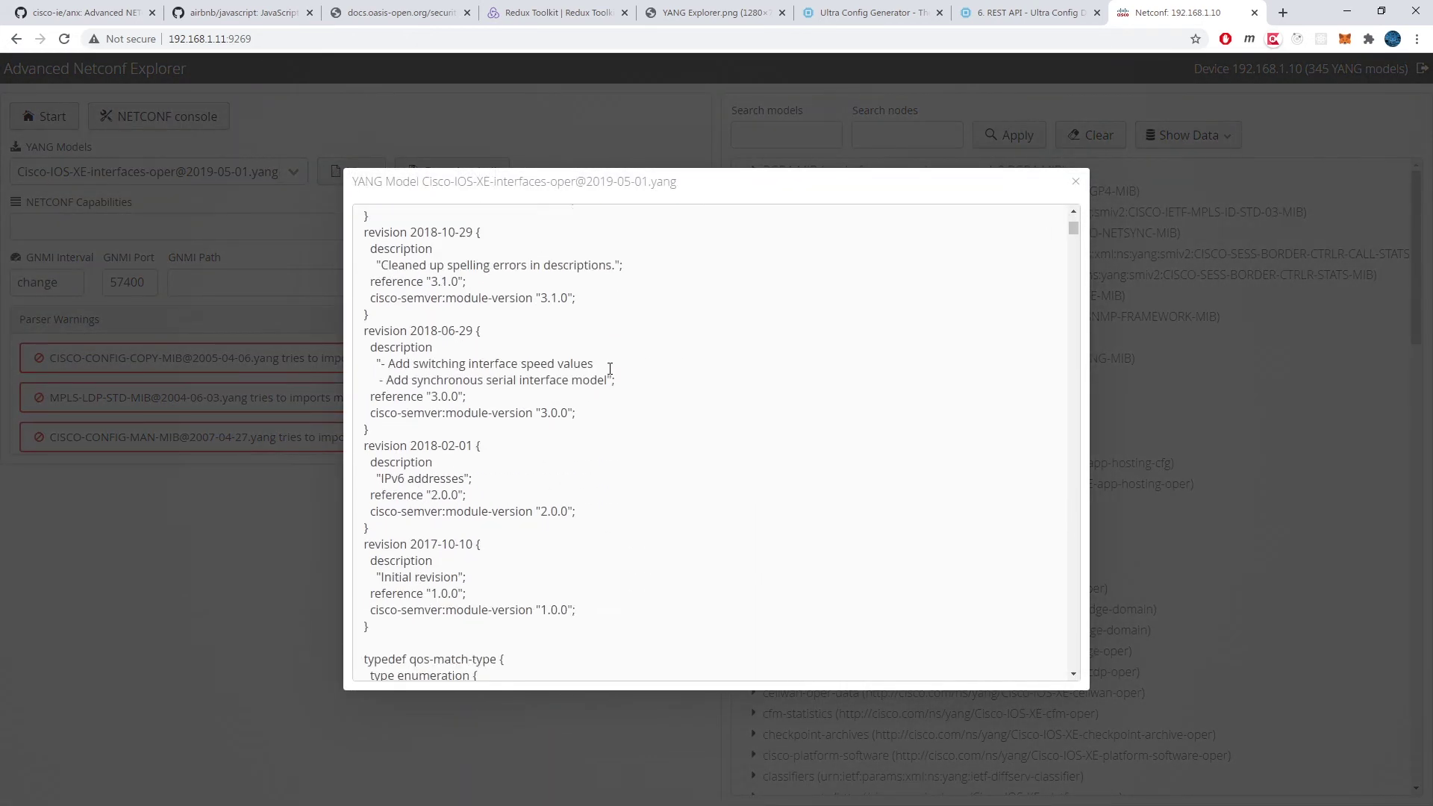
{"action": "scroll", "coordinate": [609, 366], "scroll_direction": "down", "scroll_amount": 20}
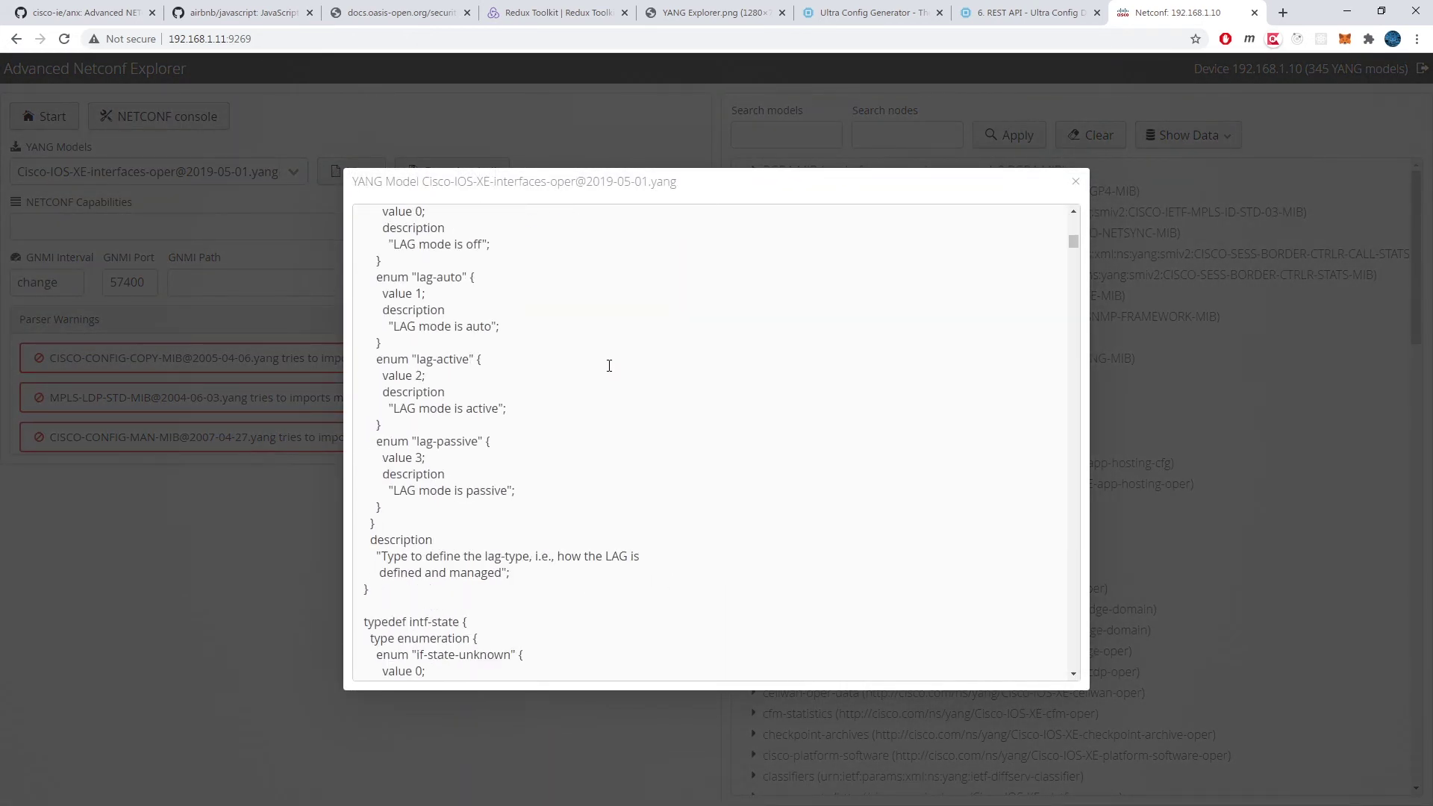
{"action": "scroll", "coordinate": [609, 365], "scroll_direction": "down", "scroll_amount": 20}
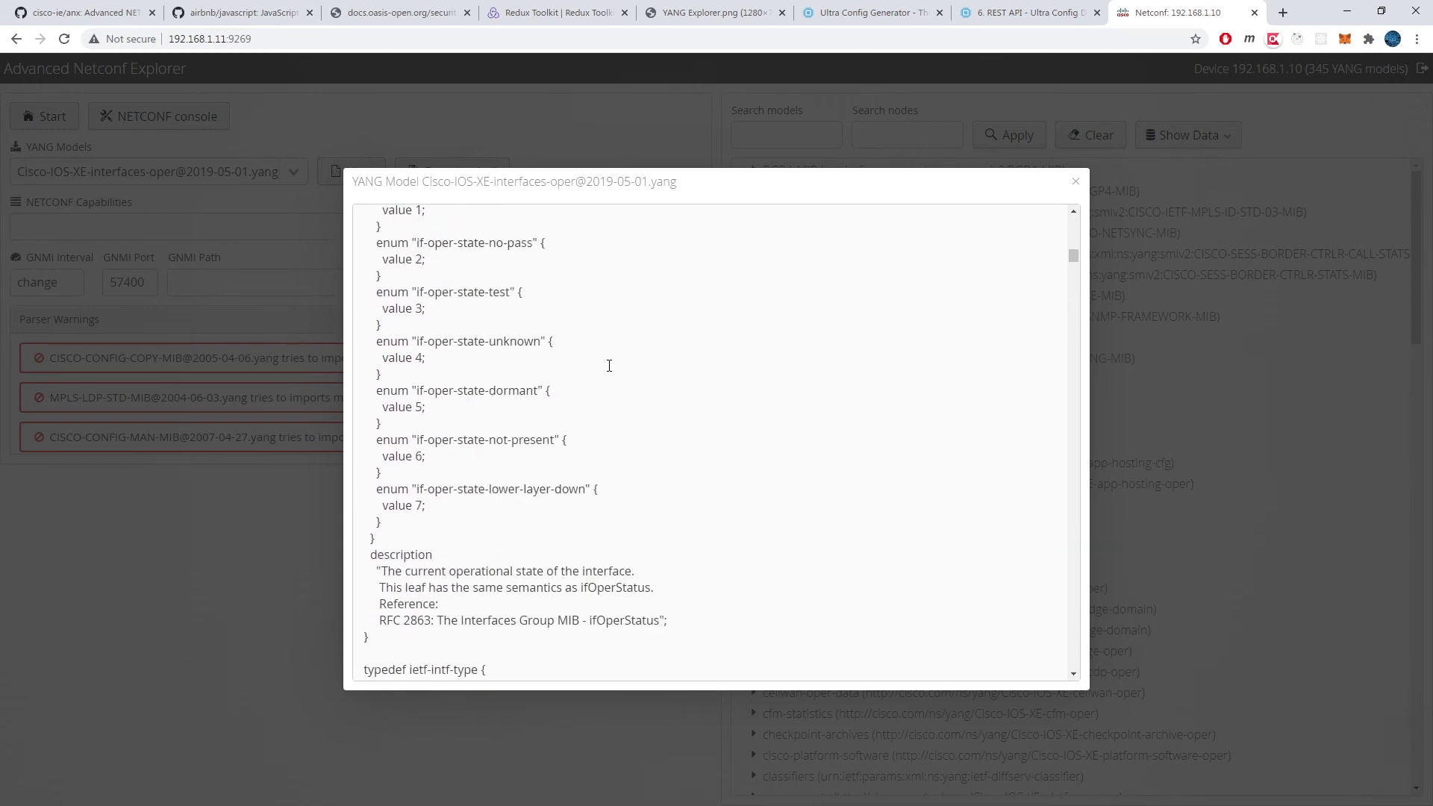
{"action": "scroll", "coordinate": [609, 366], "scroll_direction": "down", "scroll_amount": 20}
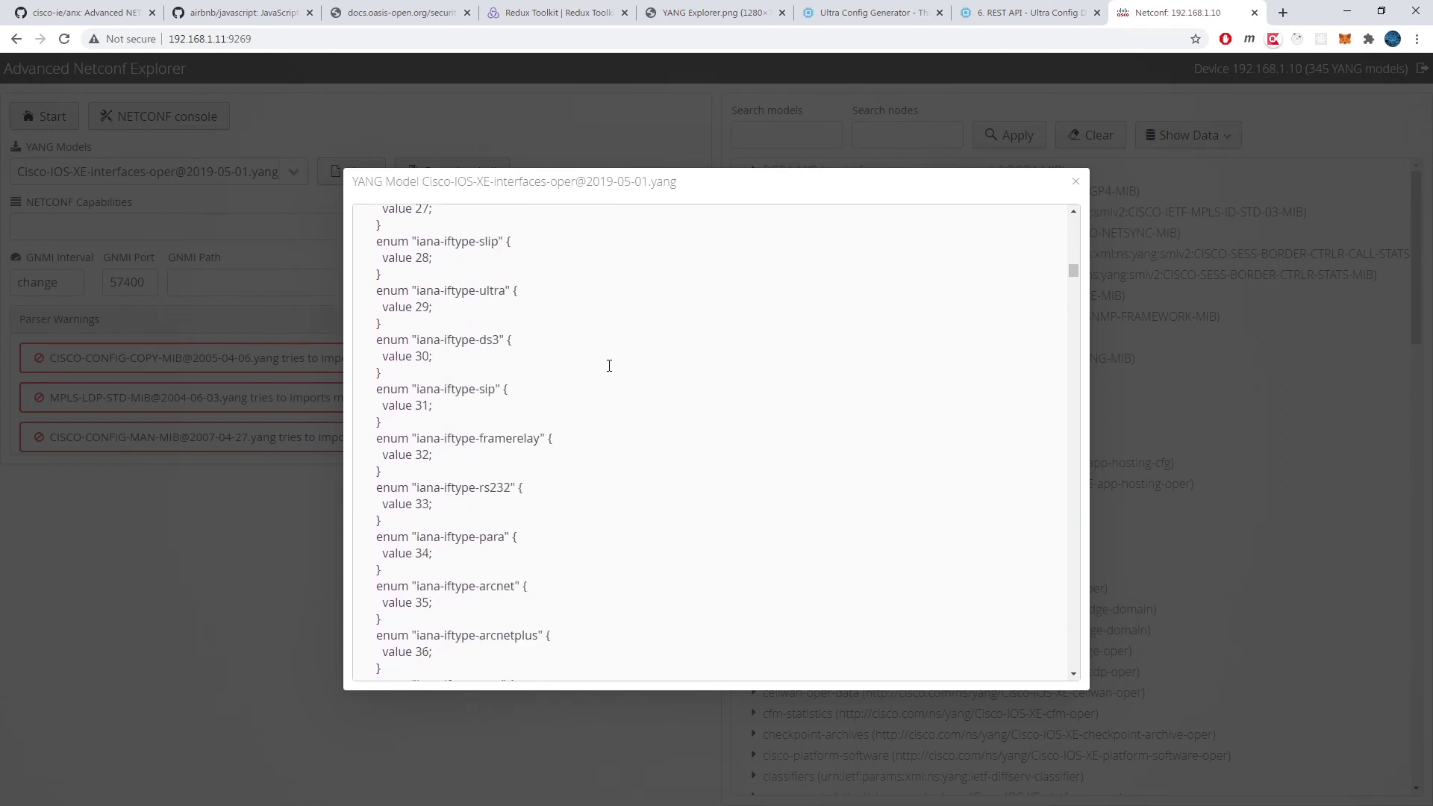
{"action": "scroll", "coordinate": [610, 366], "scroll_direction": "down", "scroll_amount": 6}
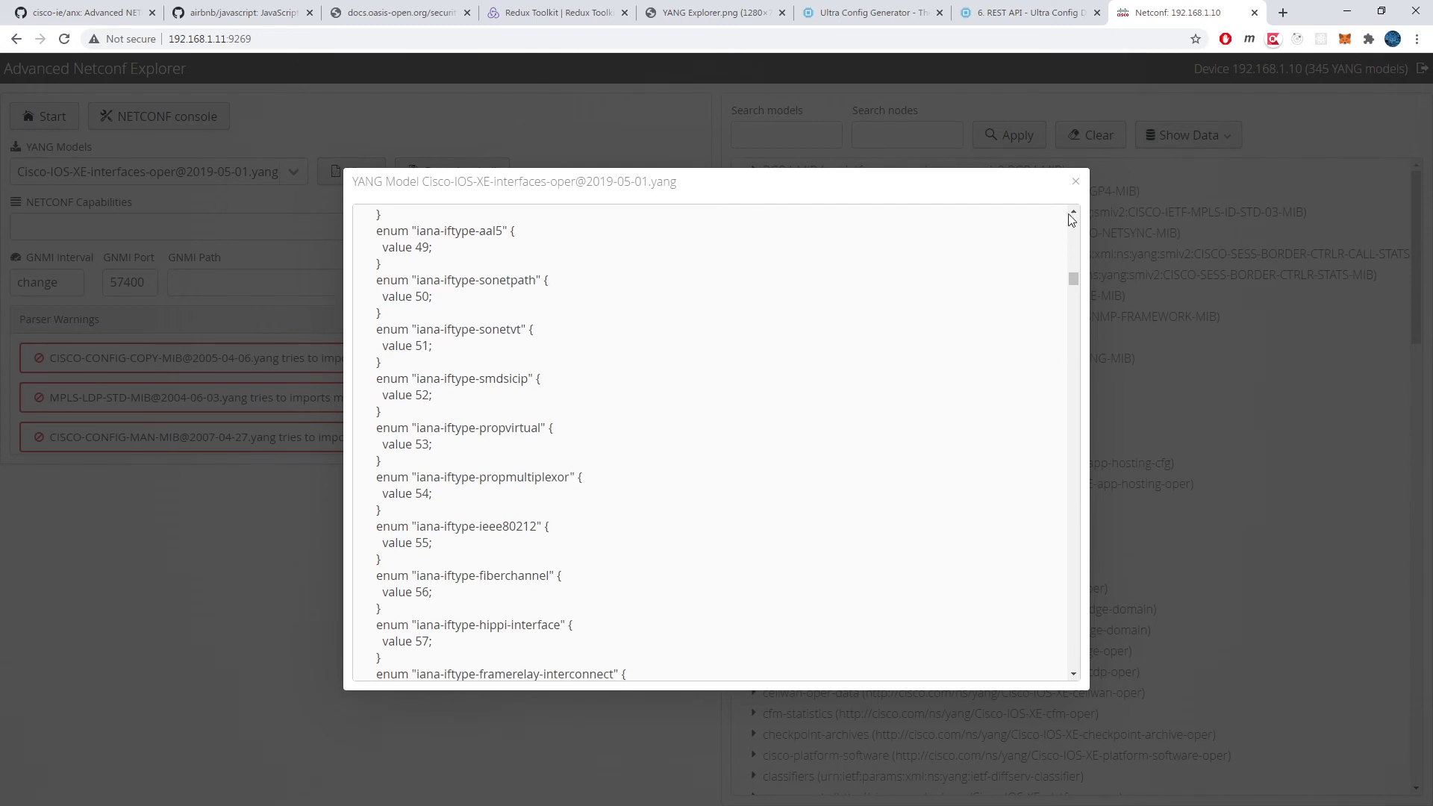
{"action": "left_click", "coordinate": [1076, 181]}
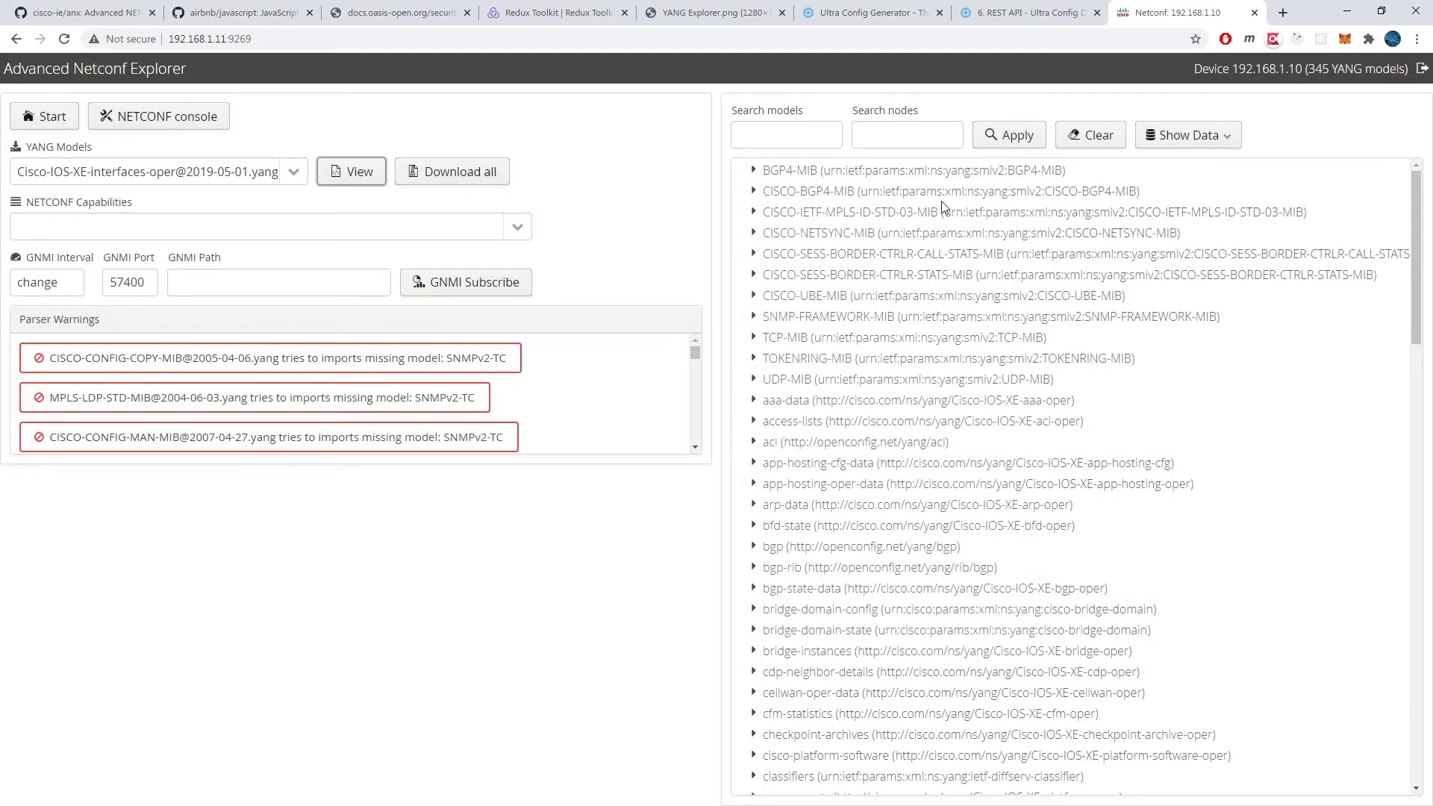
Step: Expand the Cisco-IOS-XE-interfaces-oper interfaces container and its interface list
{"action": "scroll", "coordinate": [883, 296], "scroll_direction": "down", "scroll_amount": 8}
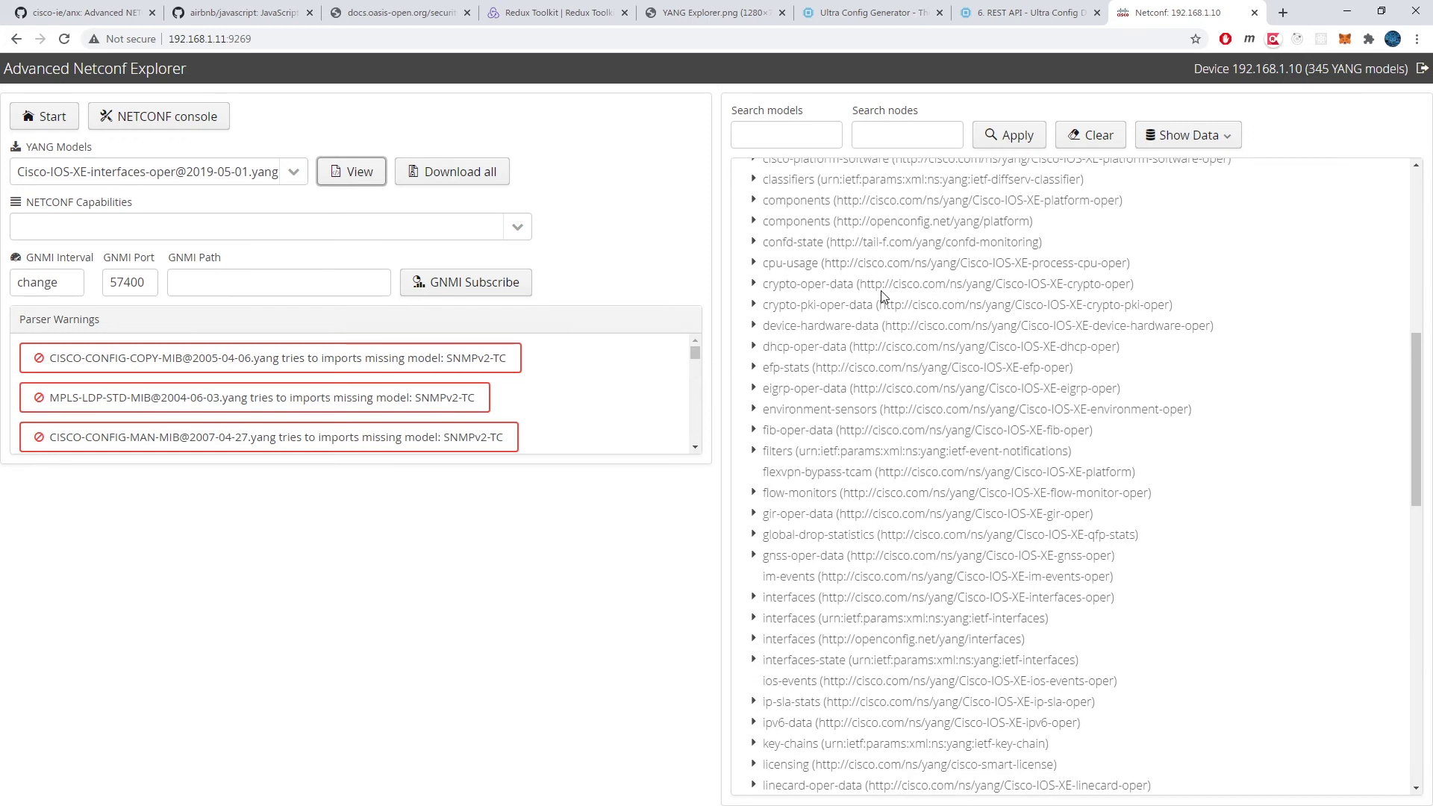
{"action": "scroll", "coordinate": [882, 296], "scroll_direction": "down", "scroll_amount": 2}
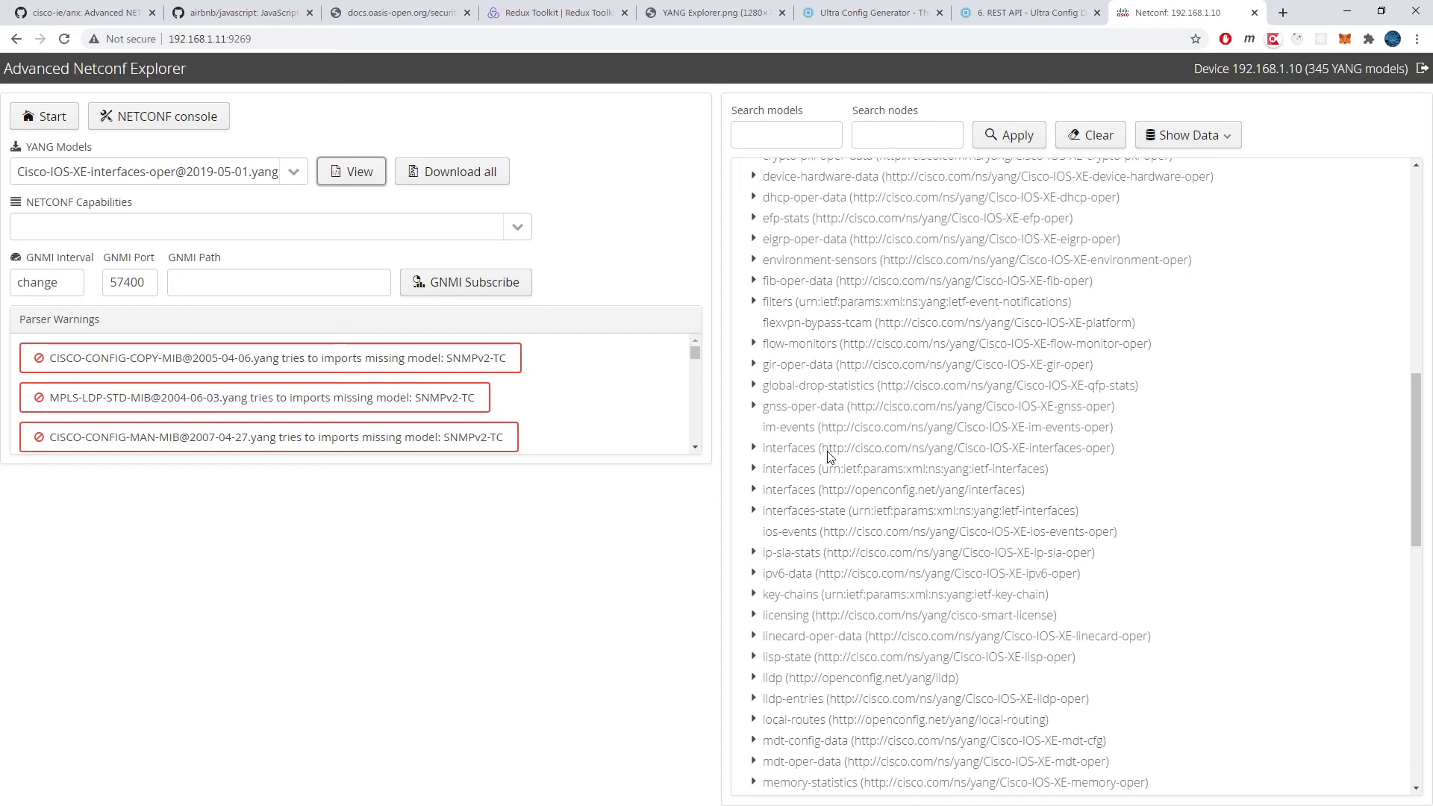
{"action": "scroll", "coordinate": [854, 331], "scroll_direction": "down", "scroll_amount": 2}
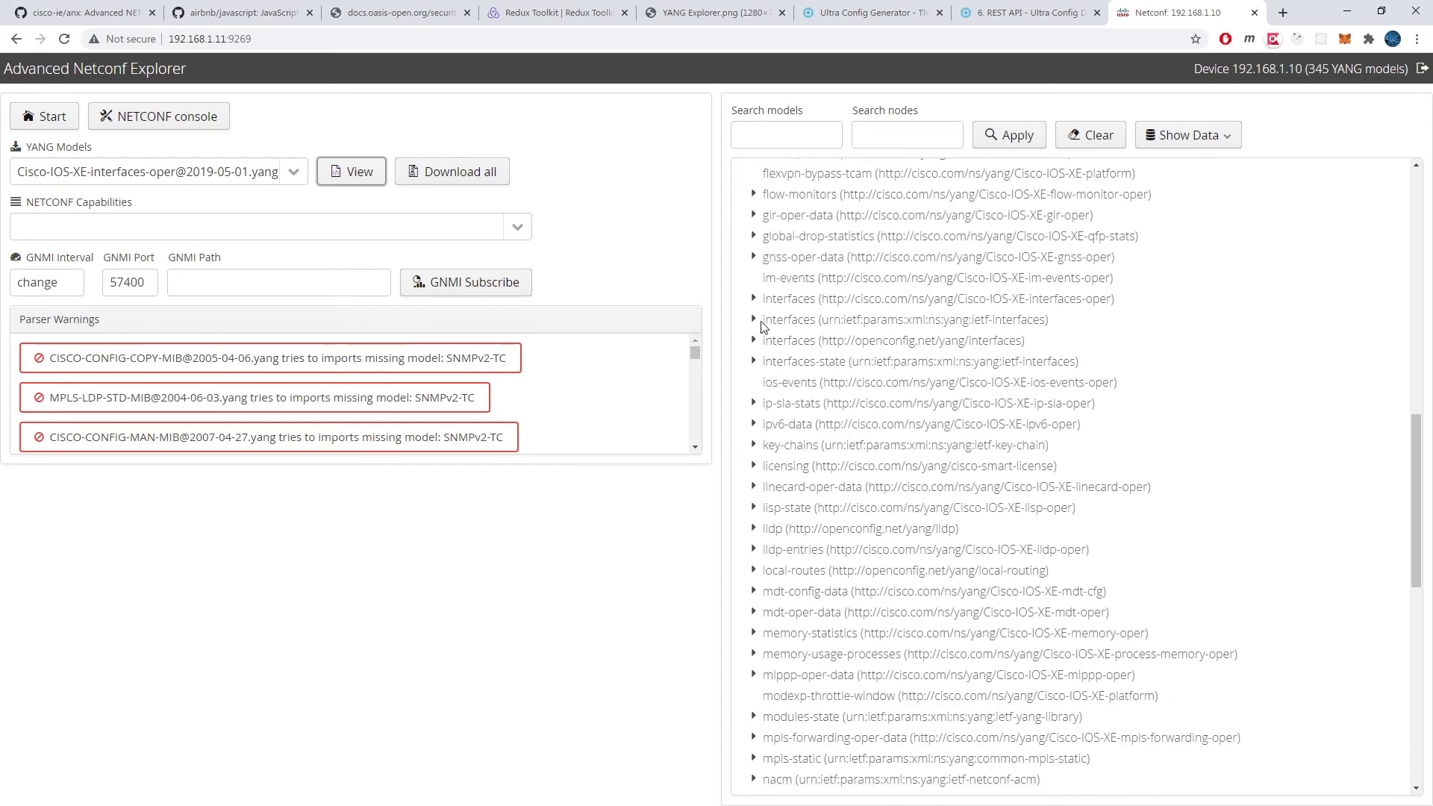
{"action": "left_click", "coordinate": [753, 299]}
{"action": "left_click", "coordinate": [884, 300]}
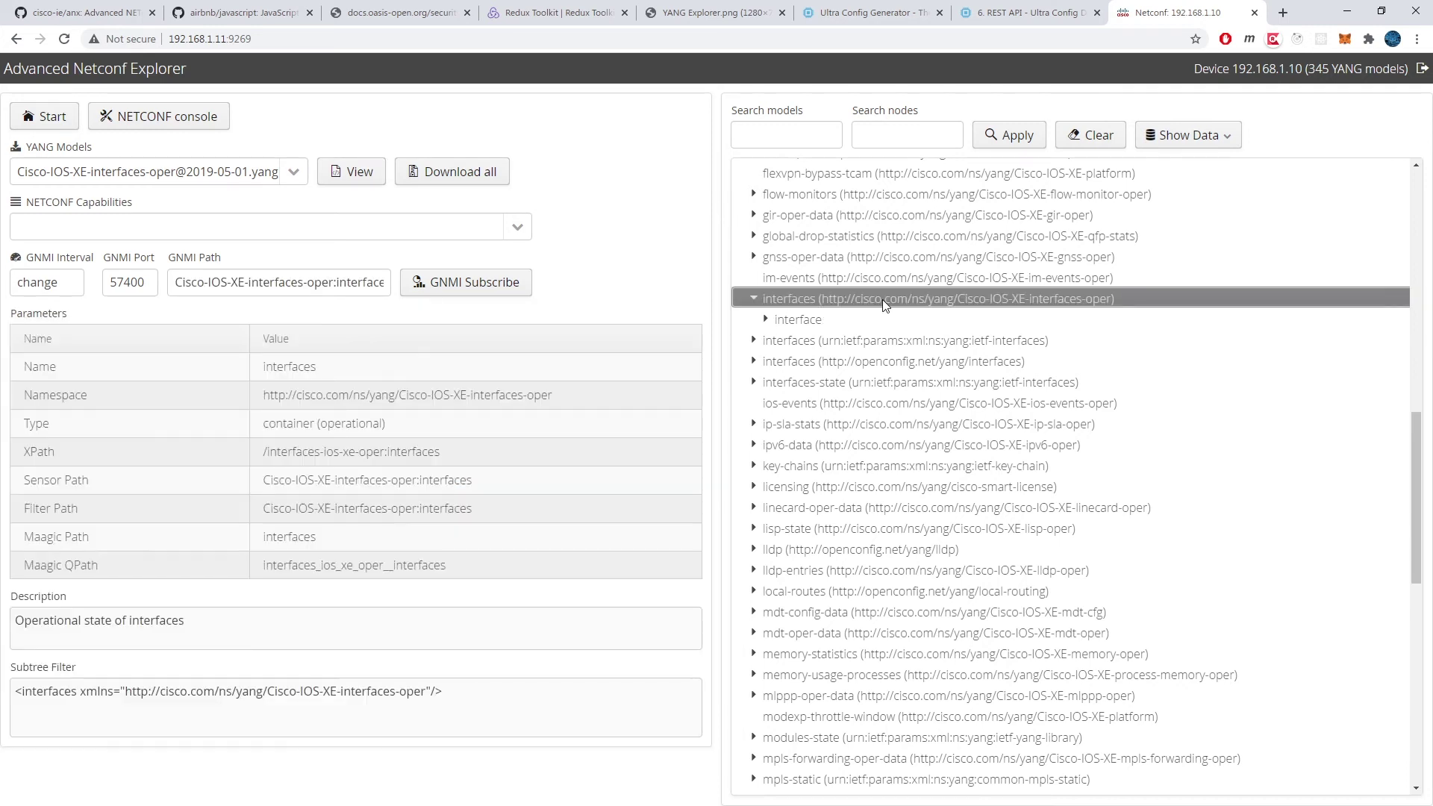
{"action": "left_click", "coordinate": [766, 320]}
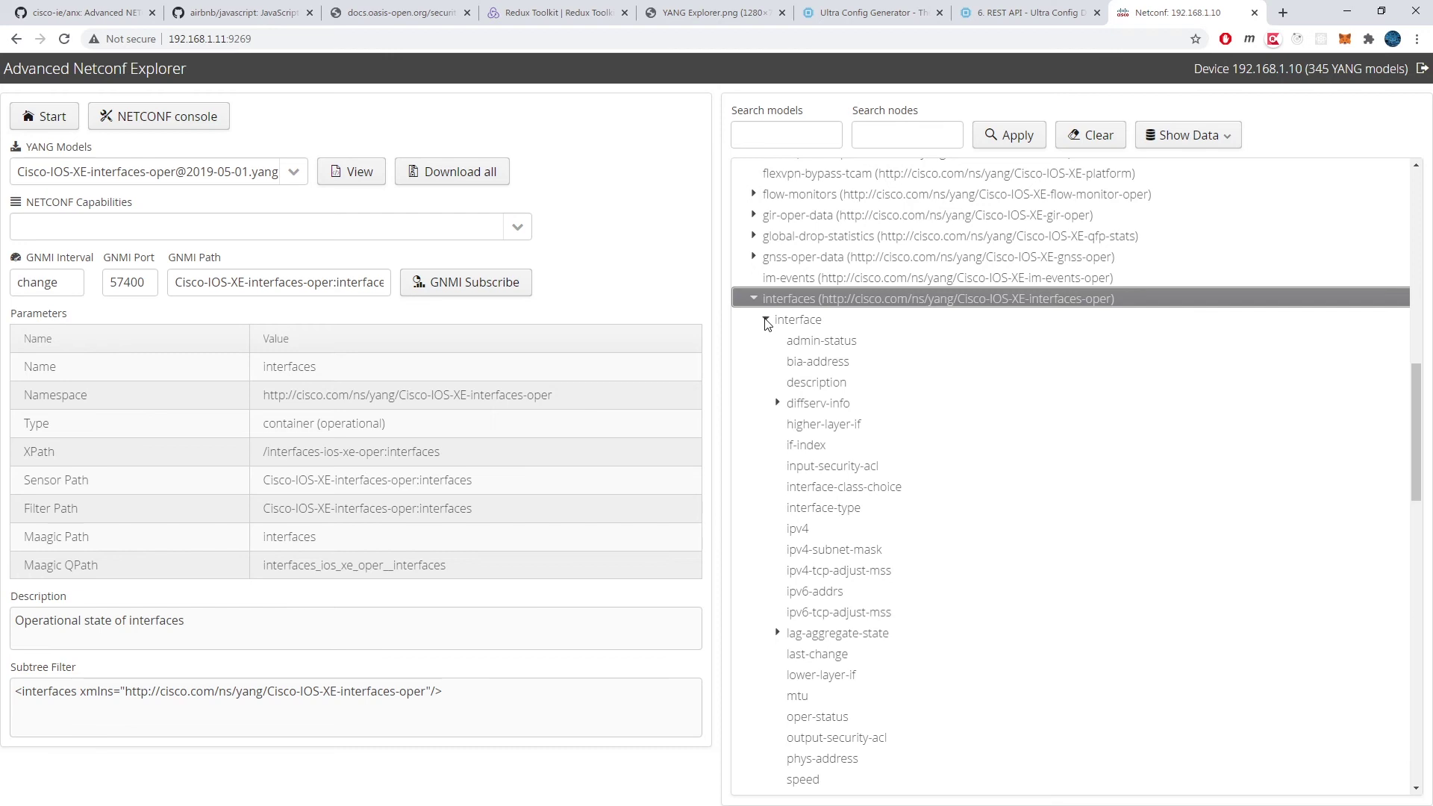
Step: Select the ipv4 leaf and point out its XPath in the details panel
{"action": "left_click", "coordinate": [833, 529]}
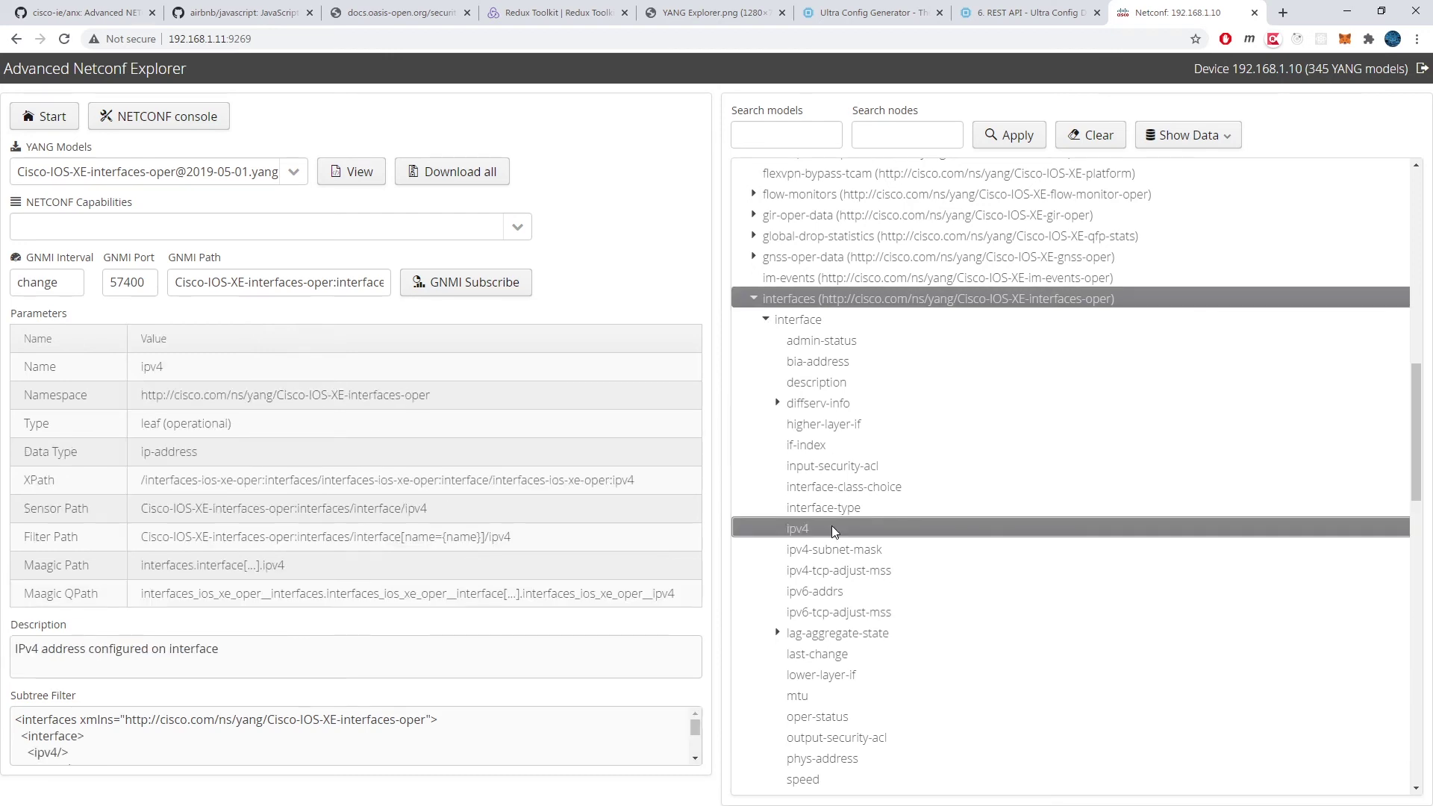
{"action": "left_click", "coordinate": [846, 303]}
{"action": "left_click", "coordinate": [849, 528]}
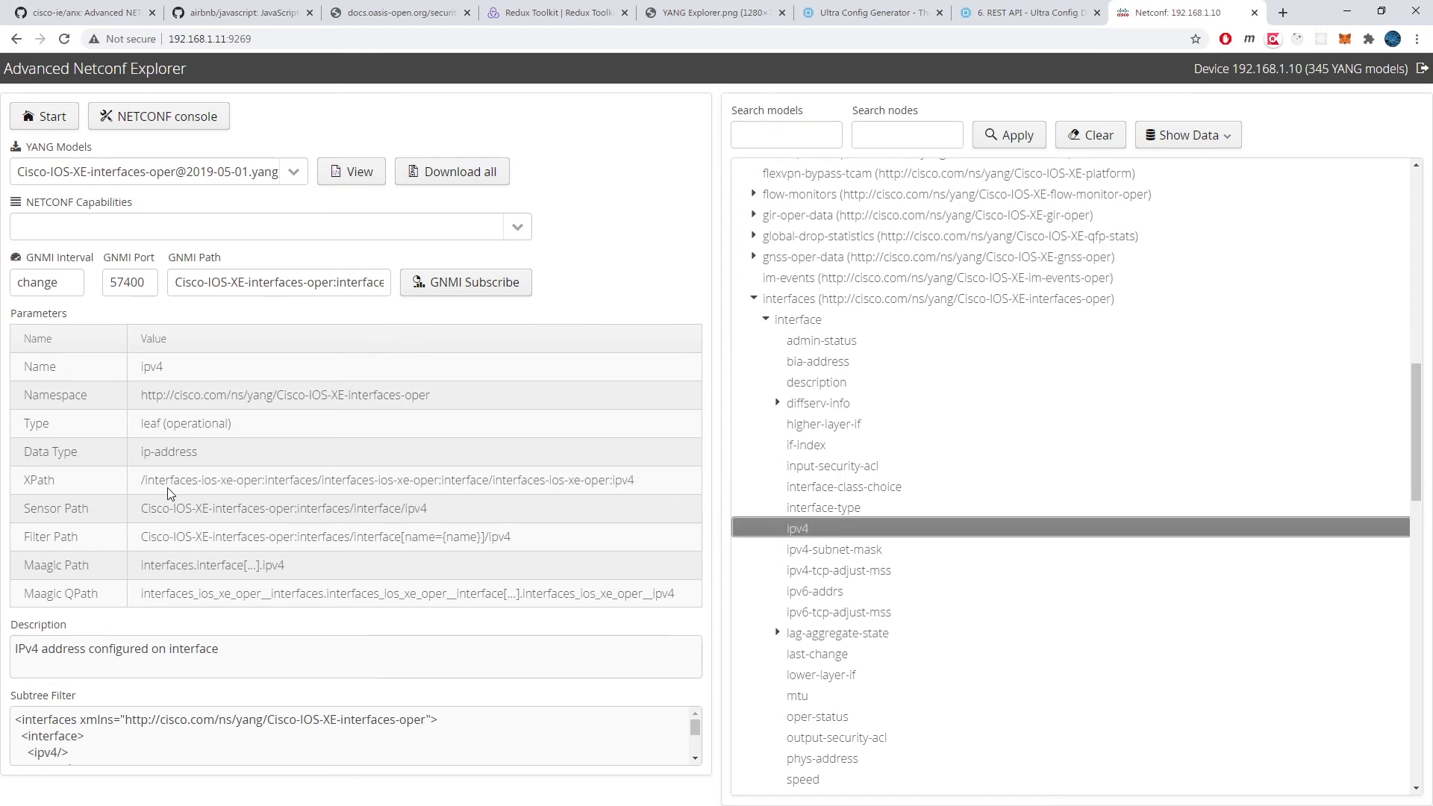
{"action": "left_click", "coordinate": [137, 481]}
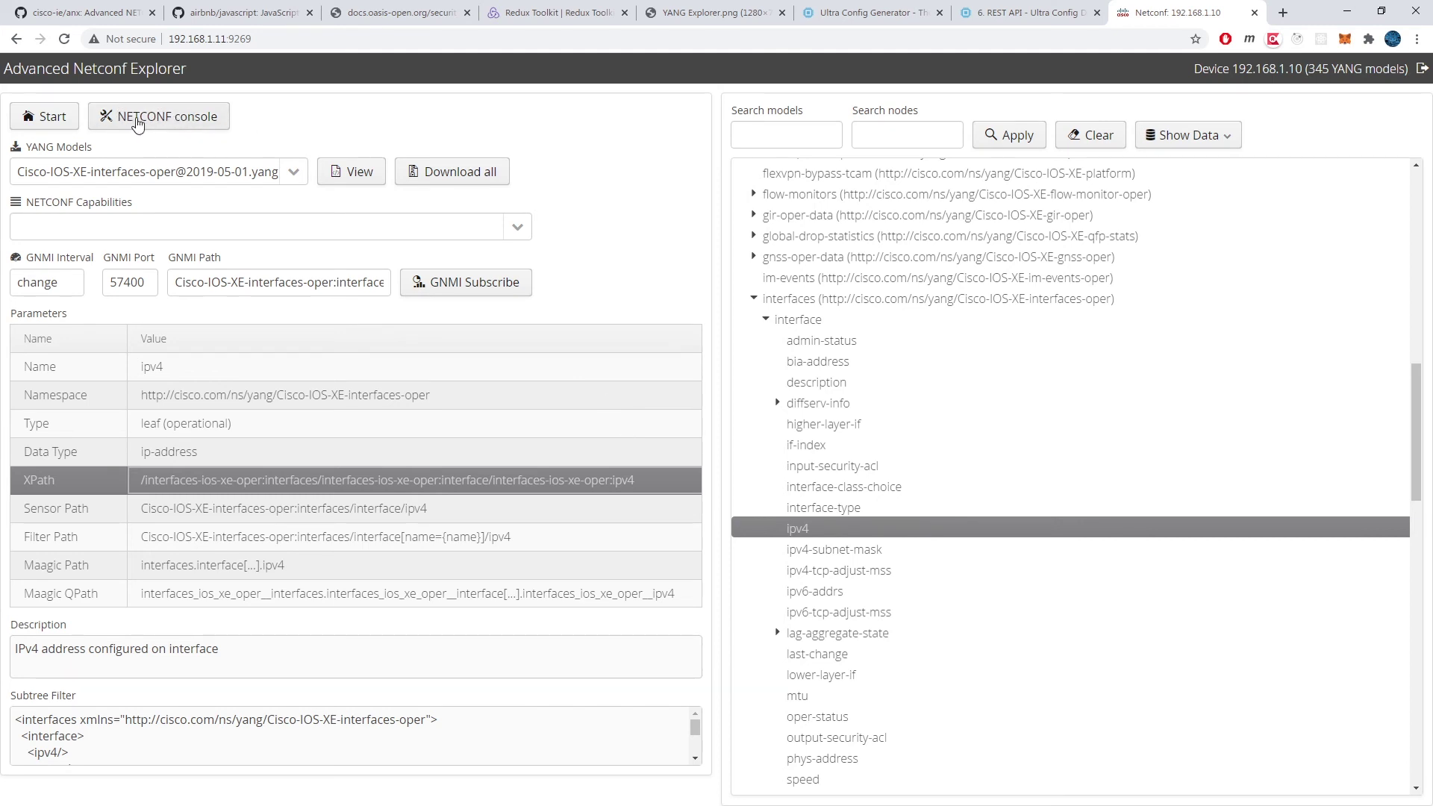
Step: Open the NETCONF console and generate a <get> request filtered on the ipv4 leaf
{"action": "left_click", "coordinate": [151, 125]}
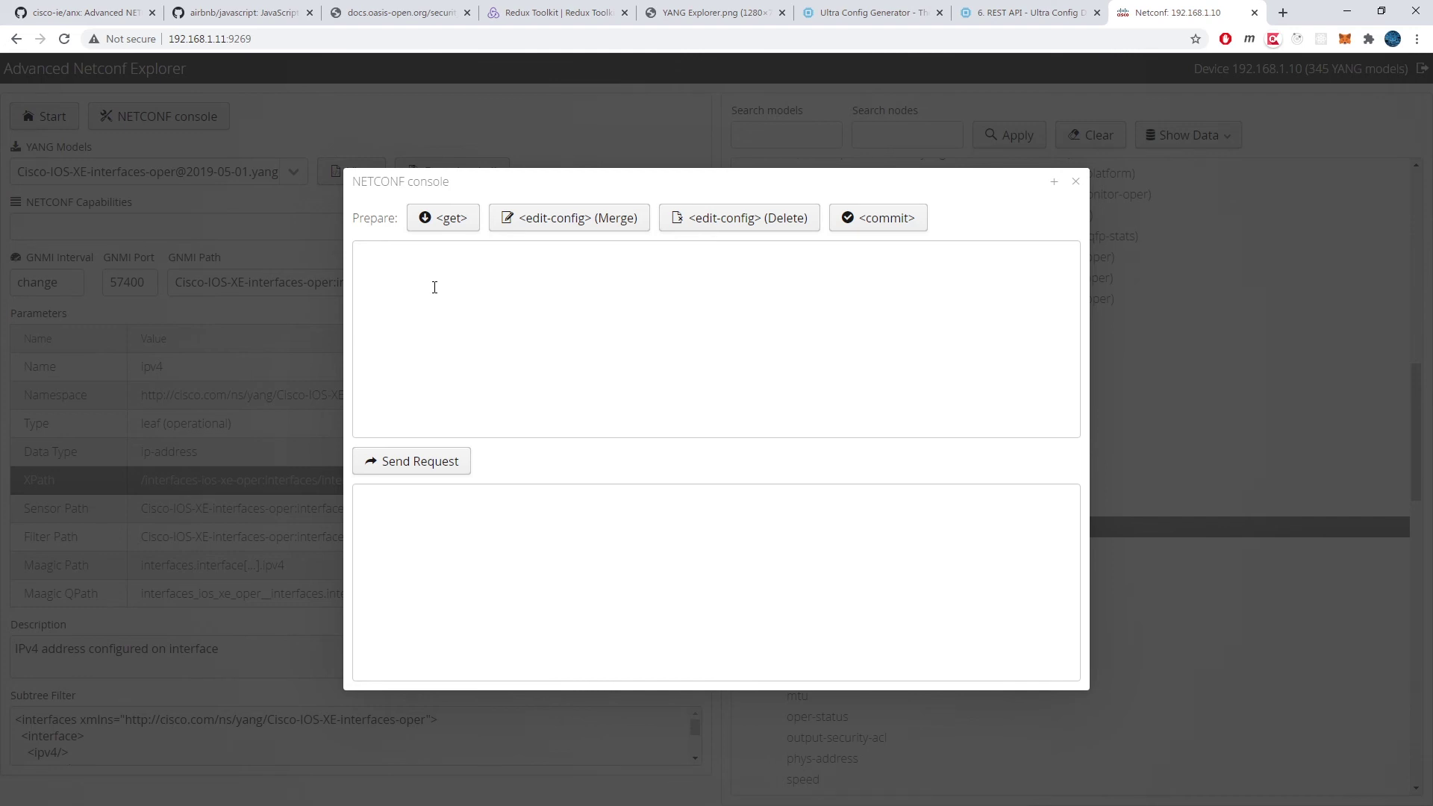
{"action": "left_click", "coordinate": [449, 221]}
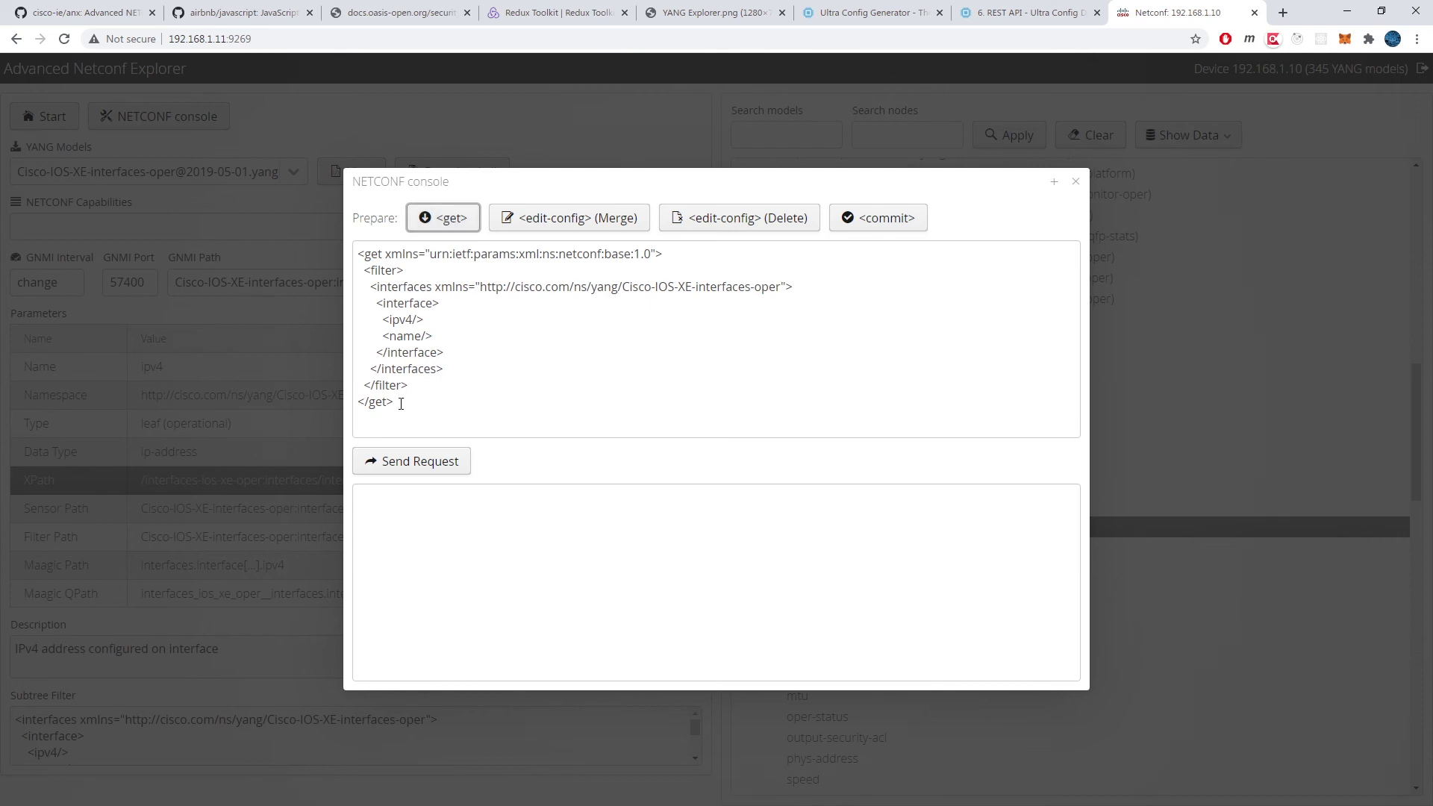
{"action": "left_click_drag", "start_coordinate": [401, 403], "coordinate": [355, 256]}
{"action": "left_click_drag", "start_coordinate": [425, 321], "coordinate": [385, 318]}
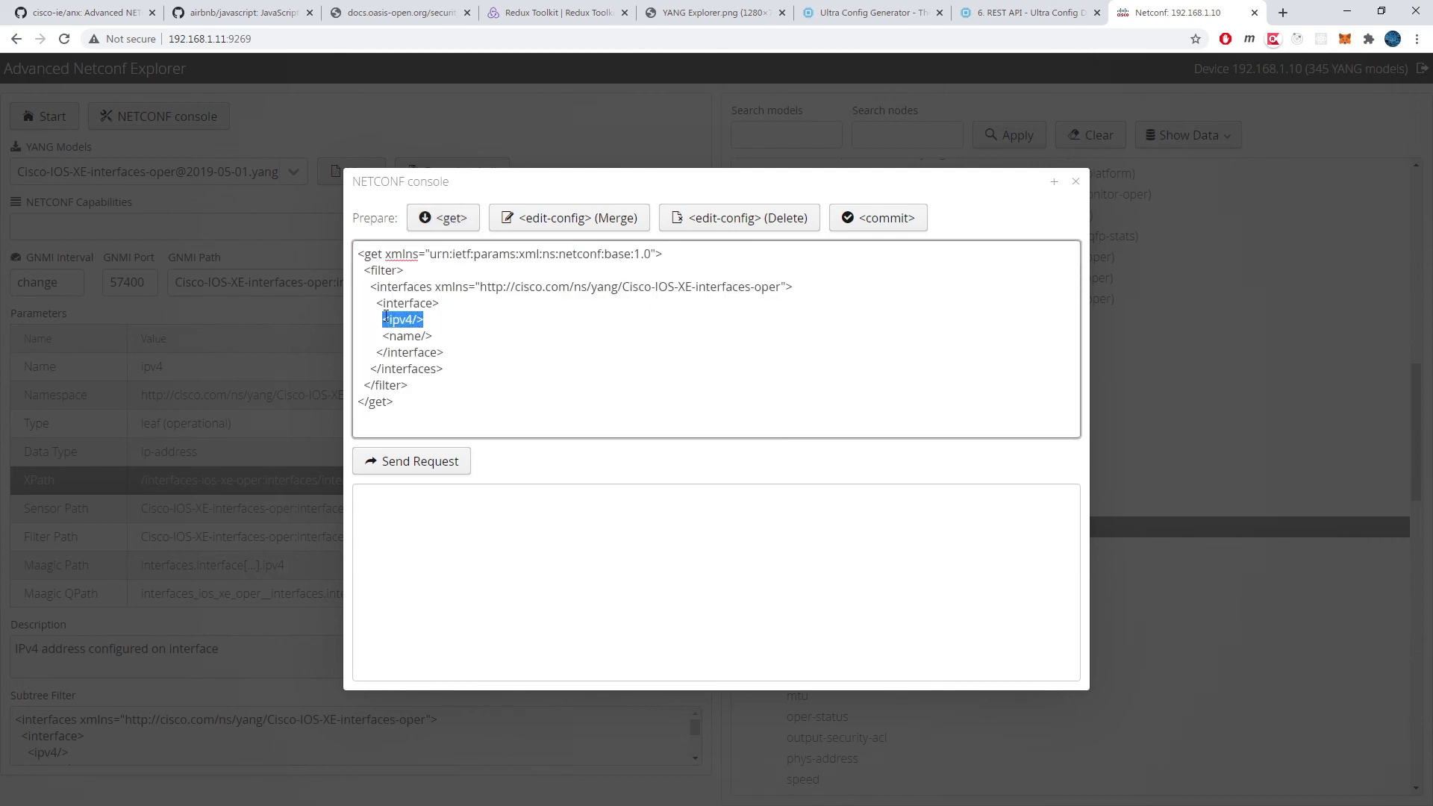
{"action": "left_click", "coordinate": [517, 325]}
Step: Send the get and confirm GigabitEthernet0/0/0 returns IPv4 address 192.168.1.10, then close the console
{"action": "left_click", "coordinate": [410, 463]}
{"action": "scroll", "coordinate": [521, 535], "scroll_direction": "down", "scroll_amount": 2}
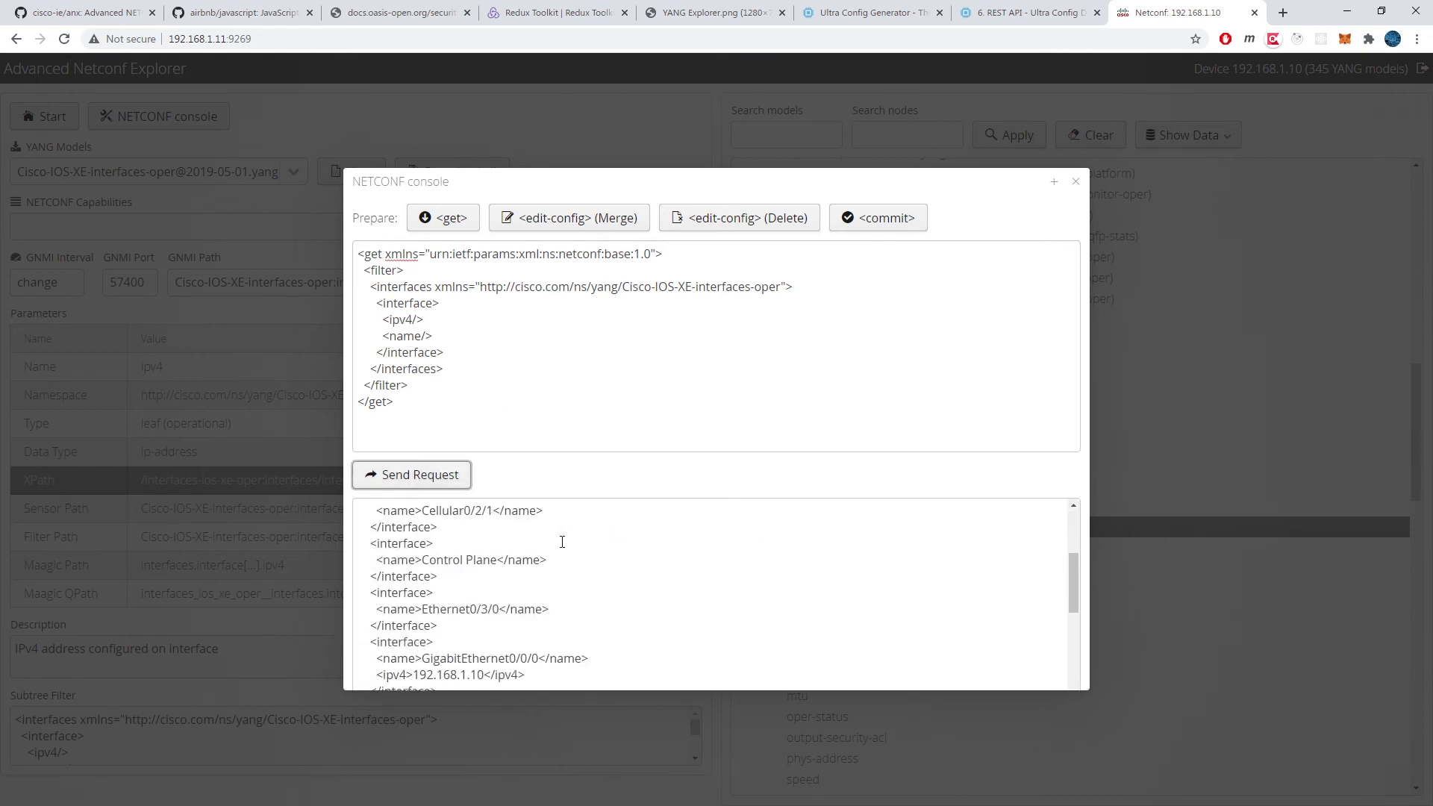
{"action": "left_click", "coordinate": [1055, 183]}
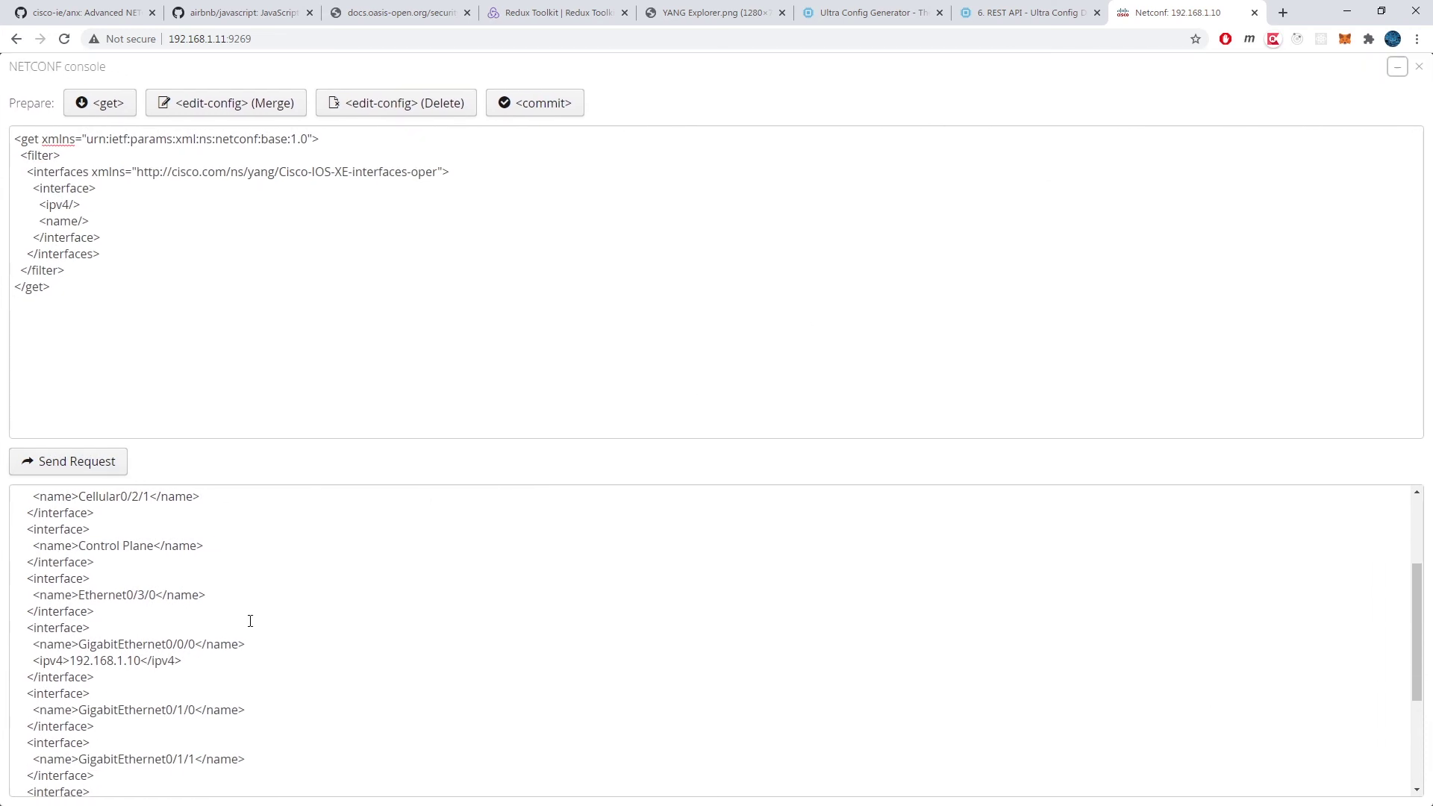
{"action": "left_click_drag", "start_coordinate": [96, 678], "coordinate": [28, 632]}
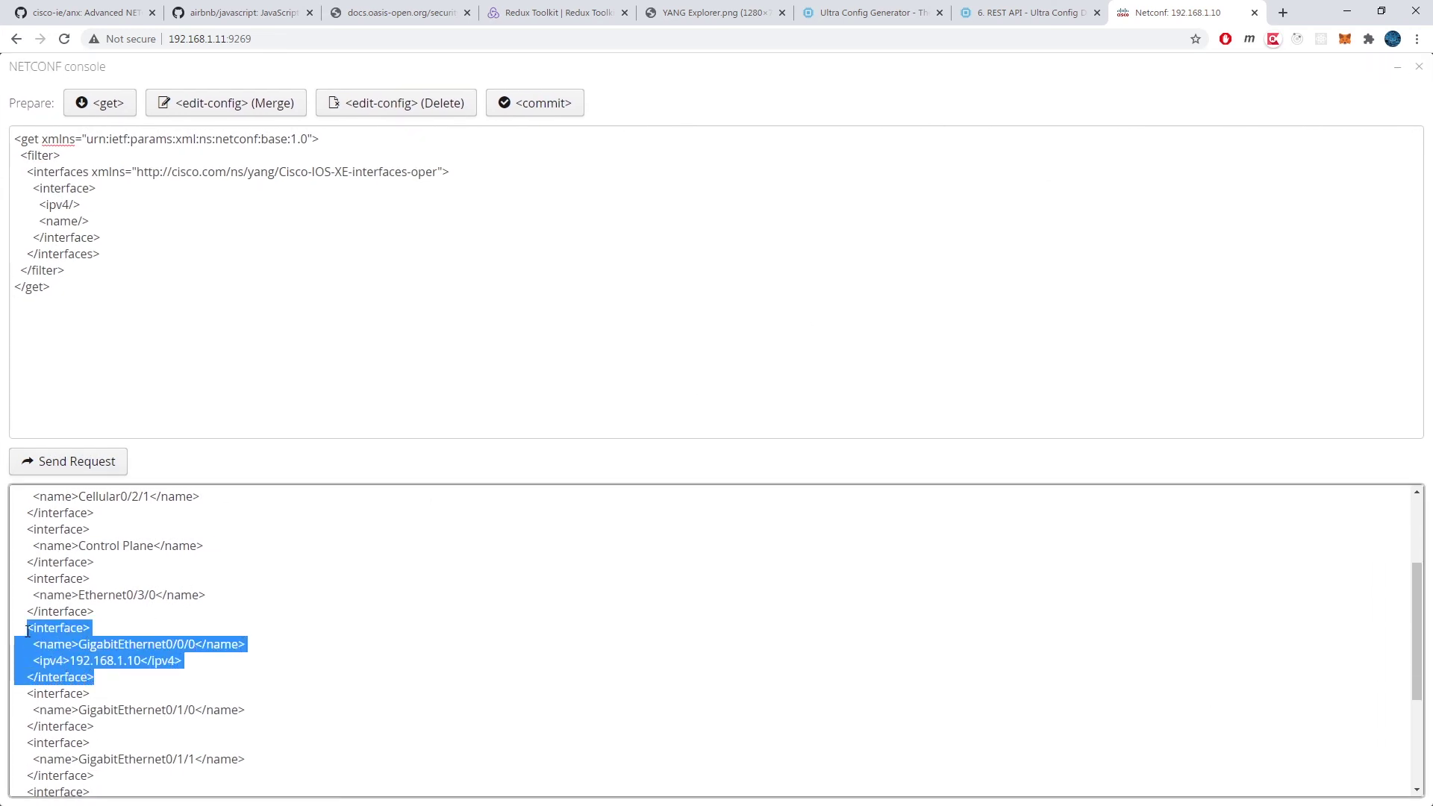
{"action": "left_click_drag", "start_coordinate": [183, 662], "coordinate": [35, 662]}
{"action": "double_click", "coordinate": [94, 645]}
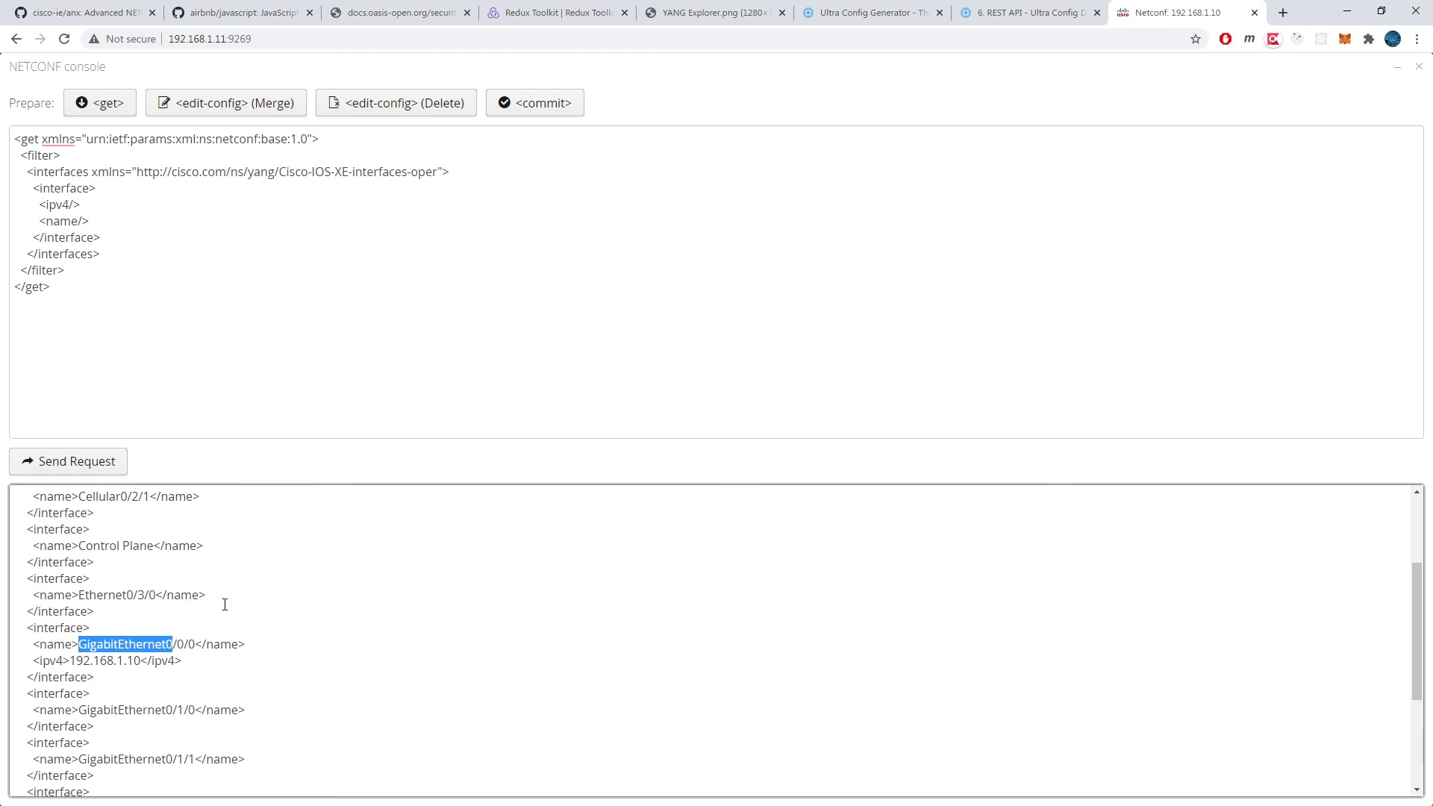
{"action": "left_click_drag", "start_coordinate": [206, 595], "coordinate": [39, 546]}
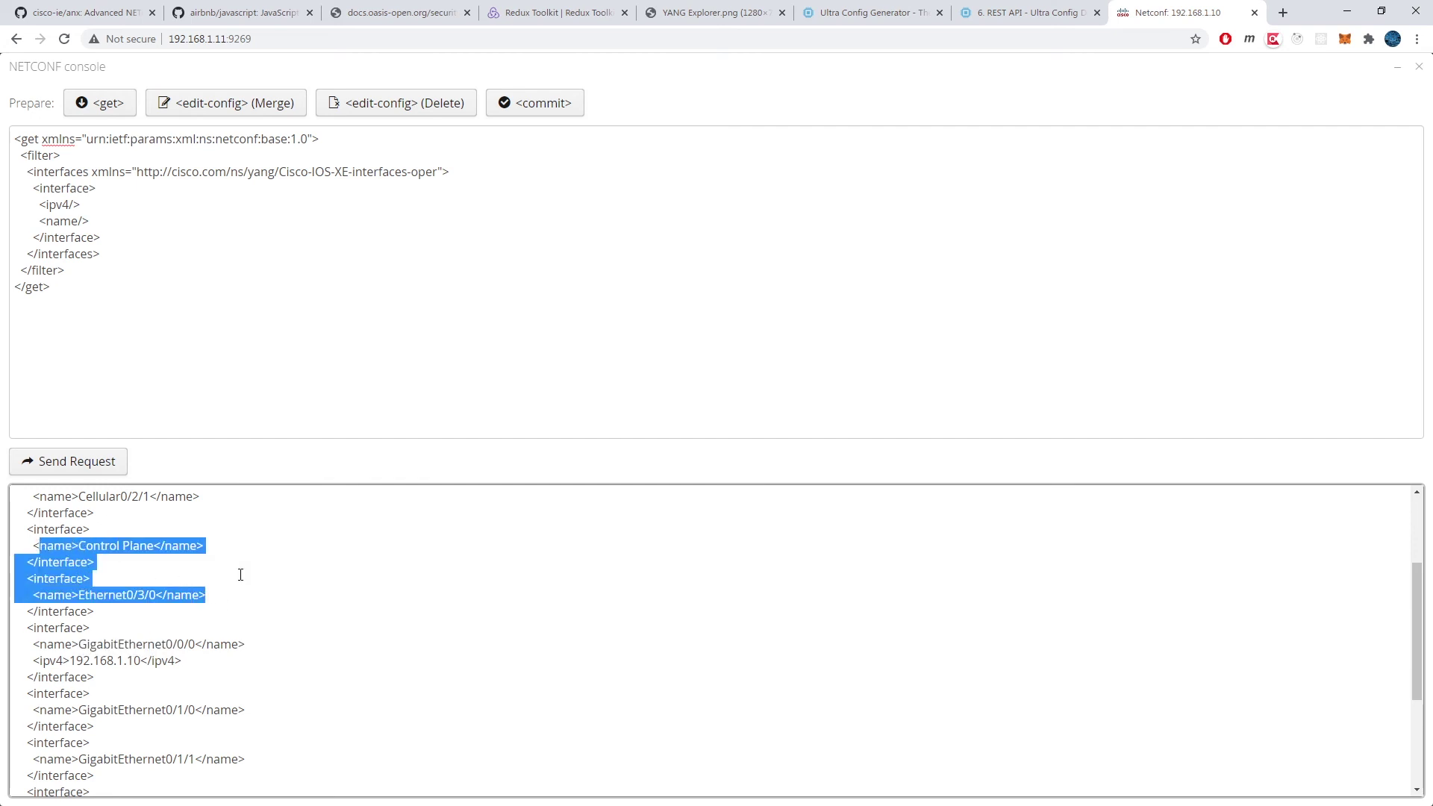
{"action": "left_click", "coordinate": [268, 575]}
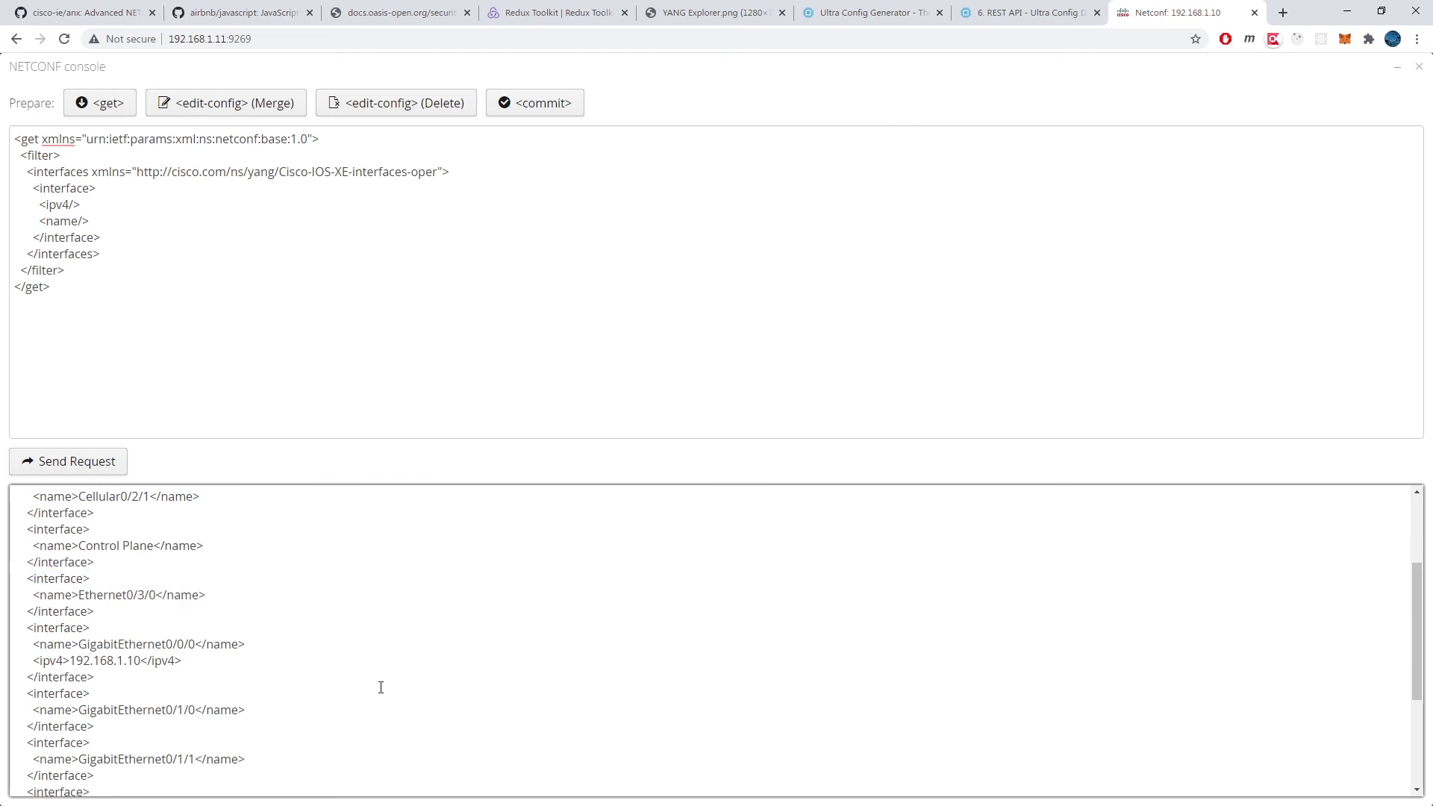
{"action": "left_click", "coordinate": [1419, 66]}
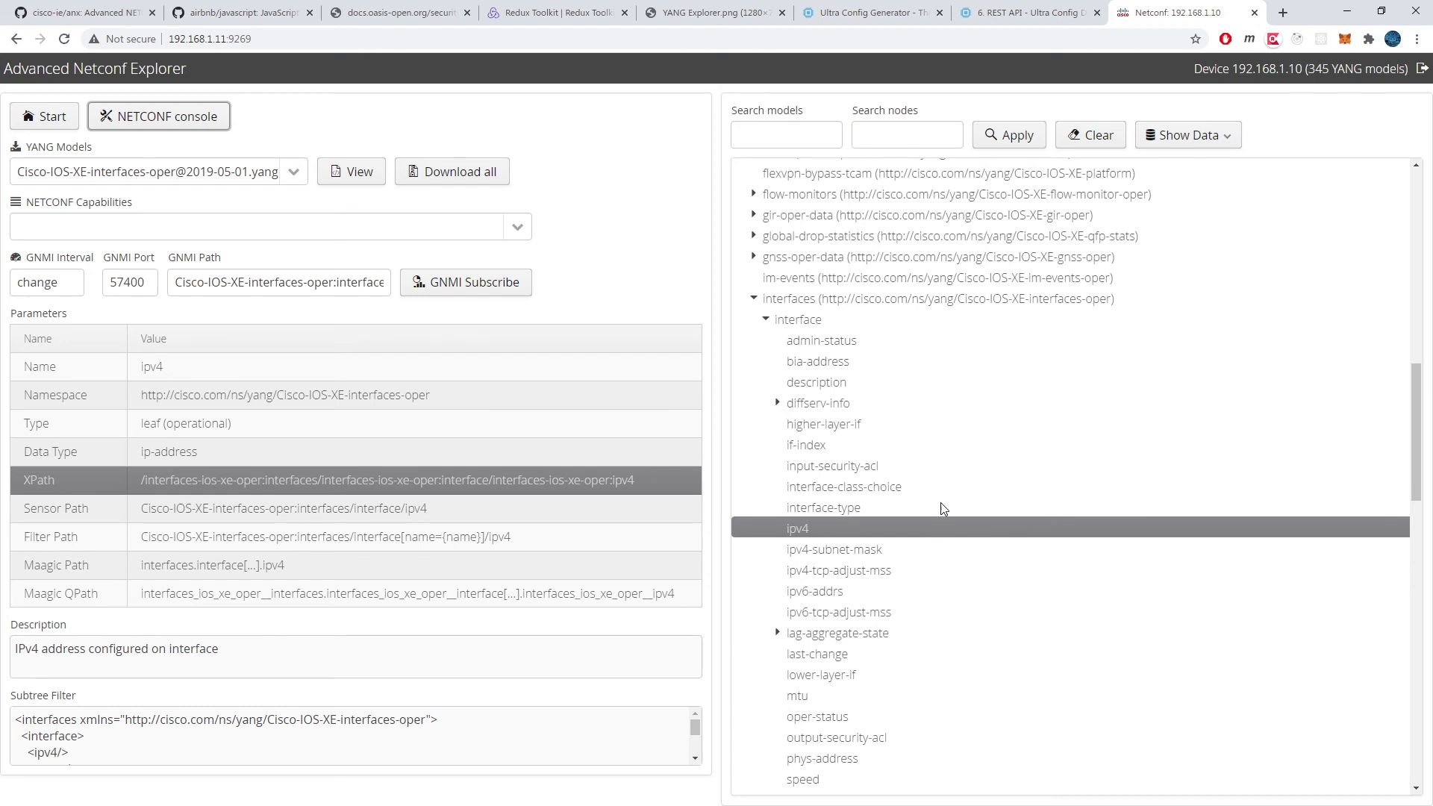
Step: Add the ipv4-subnet-mask and phys-address leaves and send a NETCONF get for them
{"action": "left_click", "coordinate": [851, 551]}
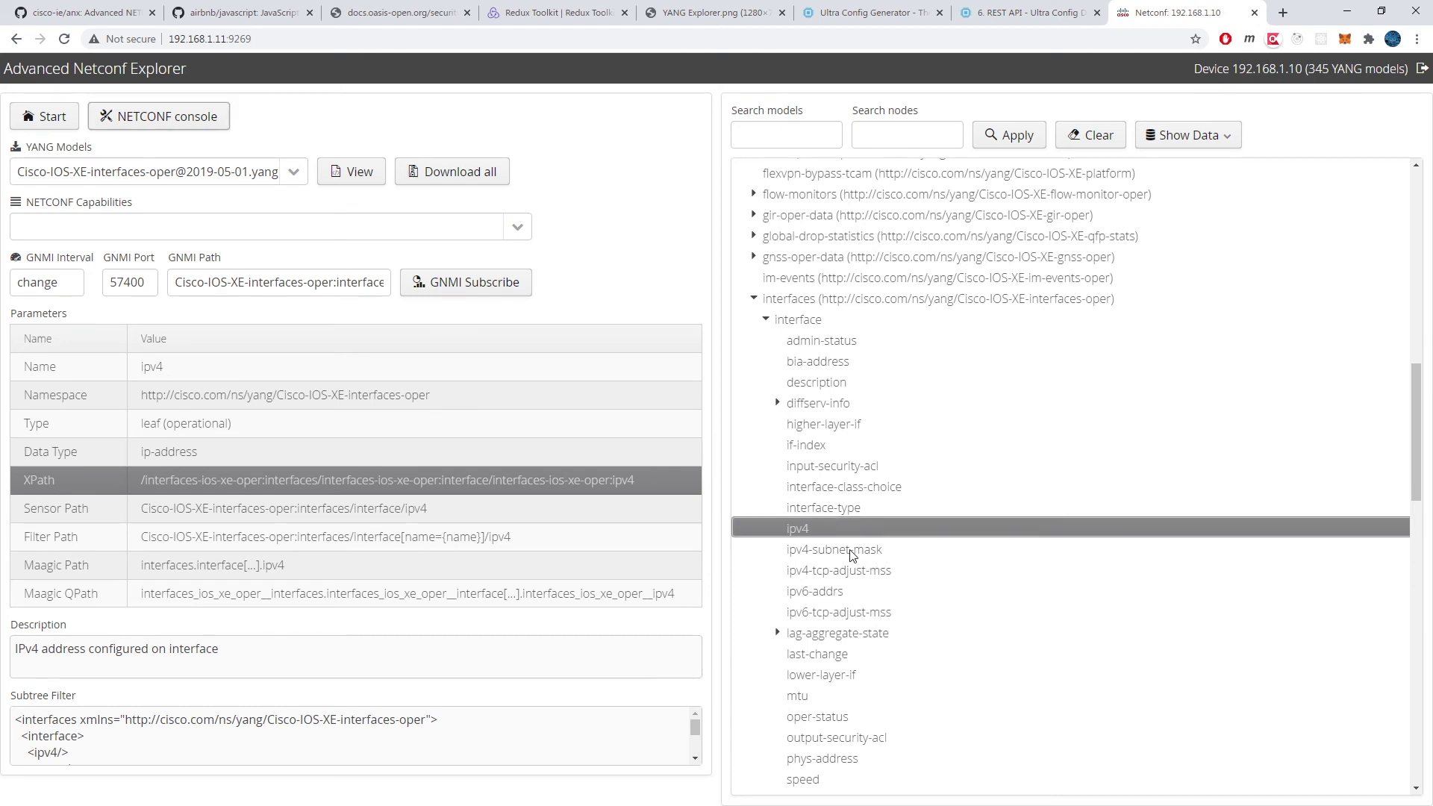
{"action": "left_click", "coordinate": [830, 760]}
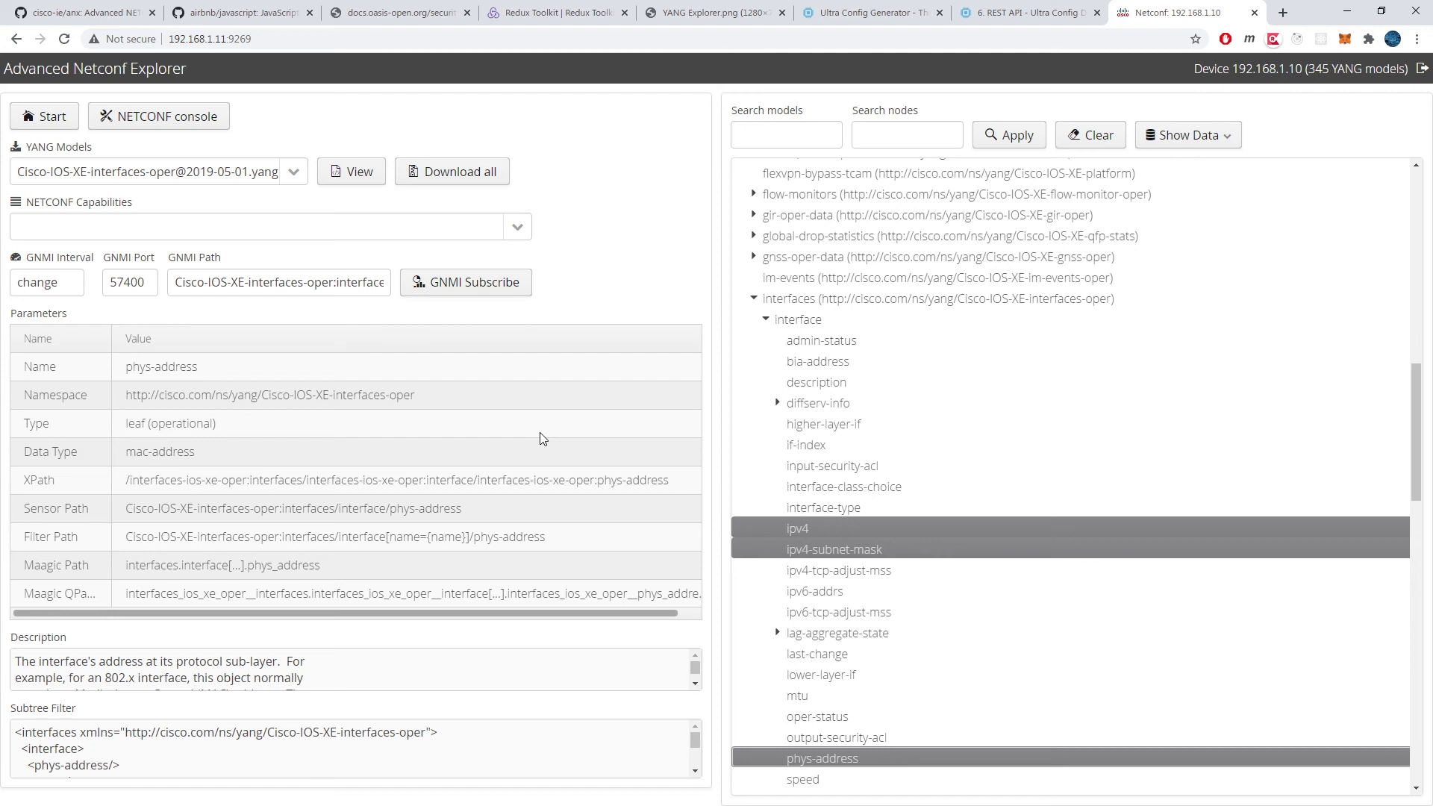
{"action": "left_click", "coordinate": [134, 127]}
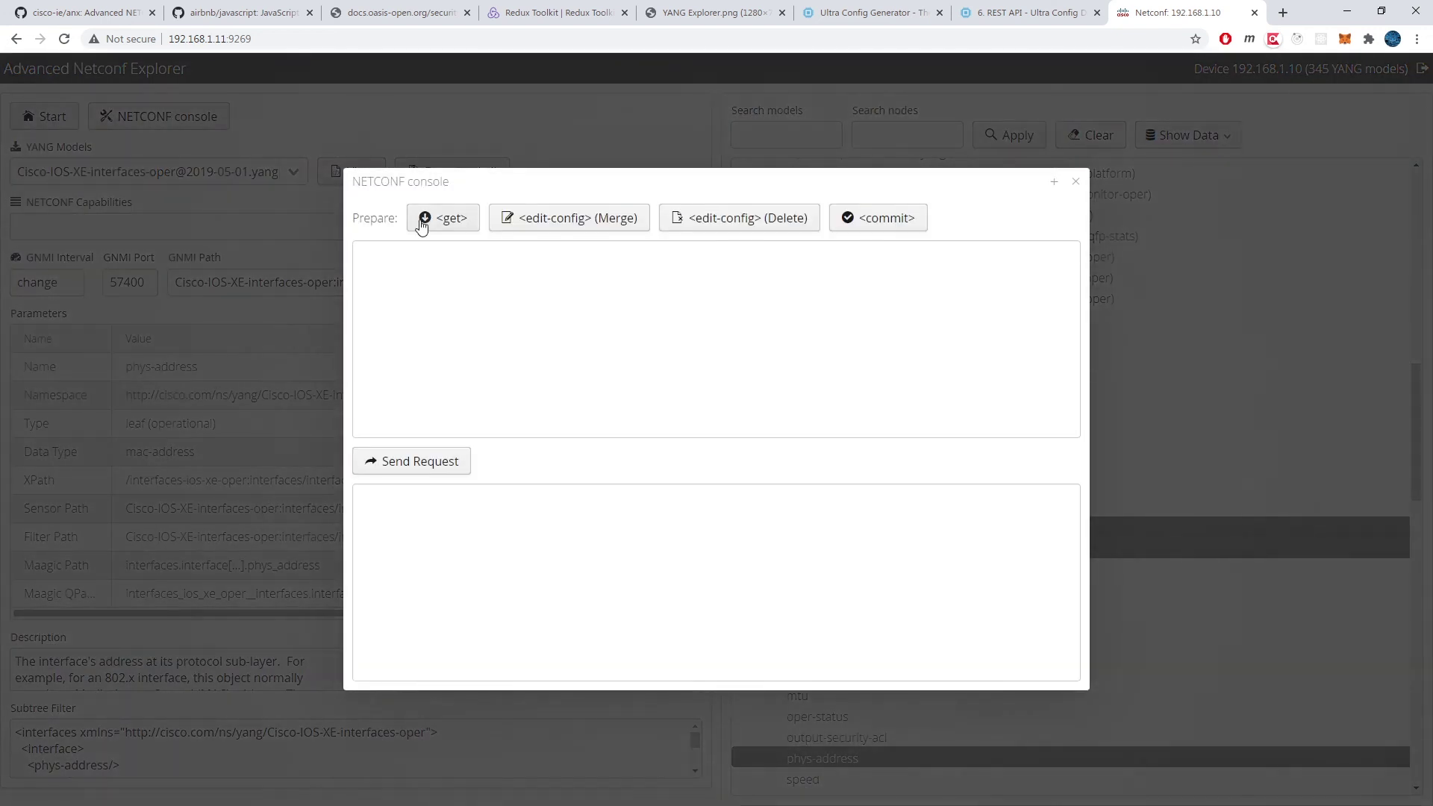
{"action": "left_click", "coordinate": [425, 217]}
{"action": "left_click", "coordinate": [443, 463]}
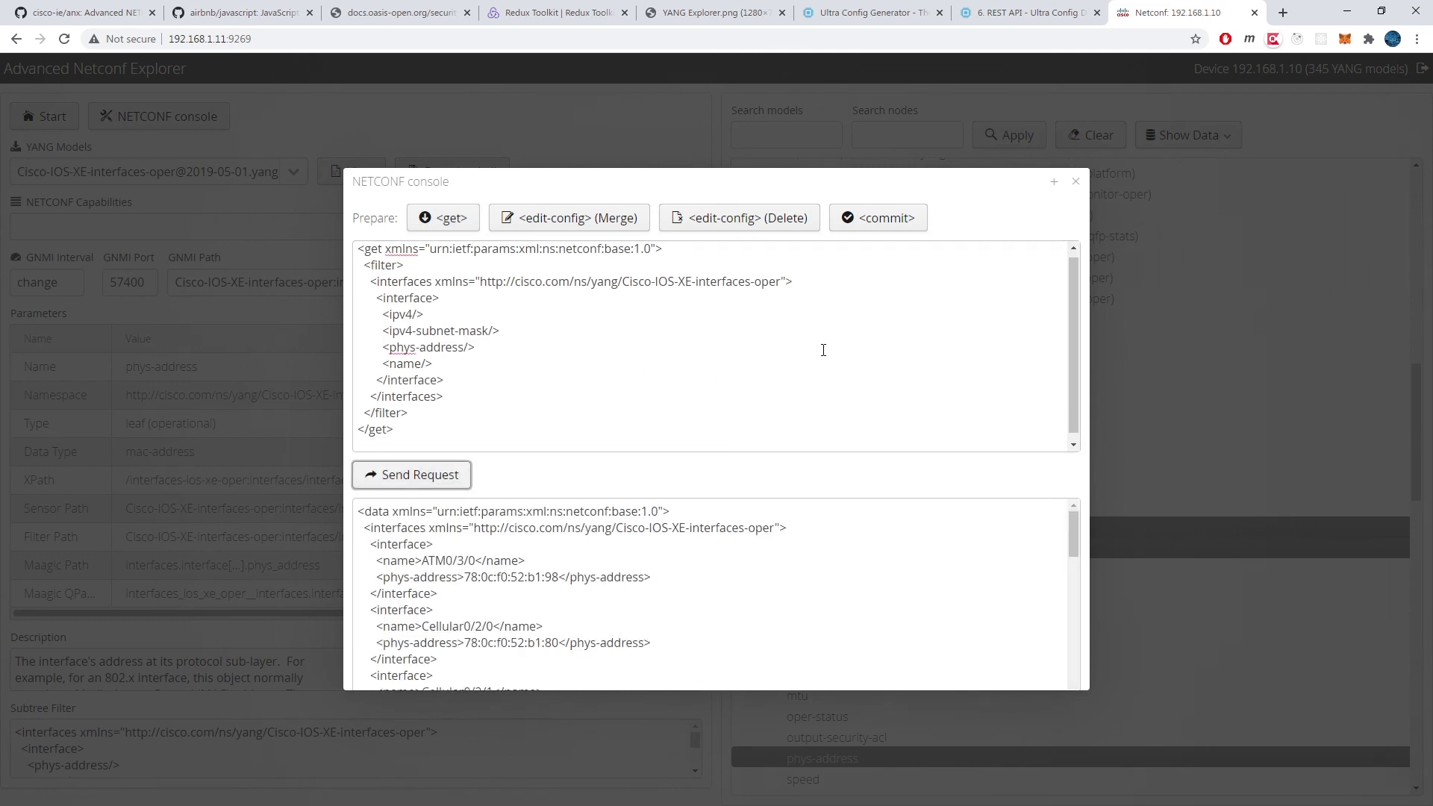
Step: Highlight GigabitEthernet0/0/0's MAC address and 255.255.255.0 subnet mask in the reply, then close the console
{"action": "left_click", "coordinate": [1054, 182]}
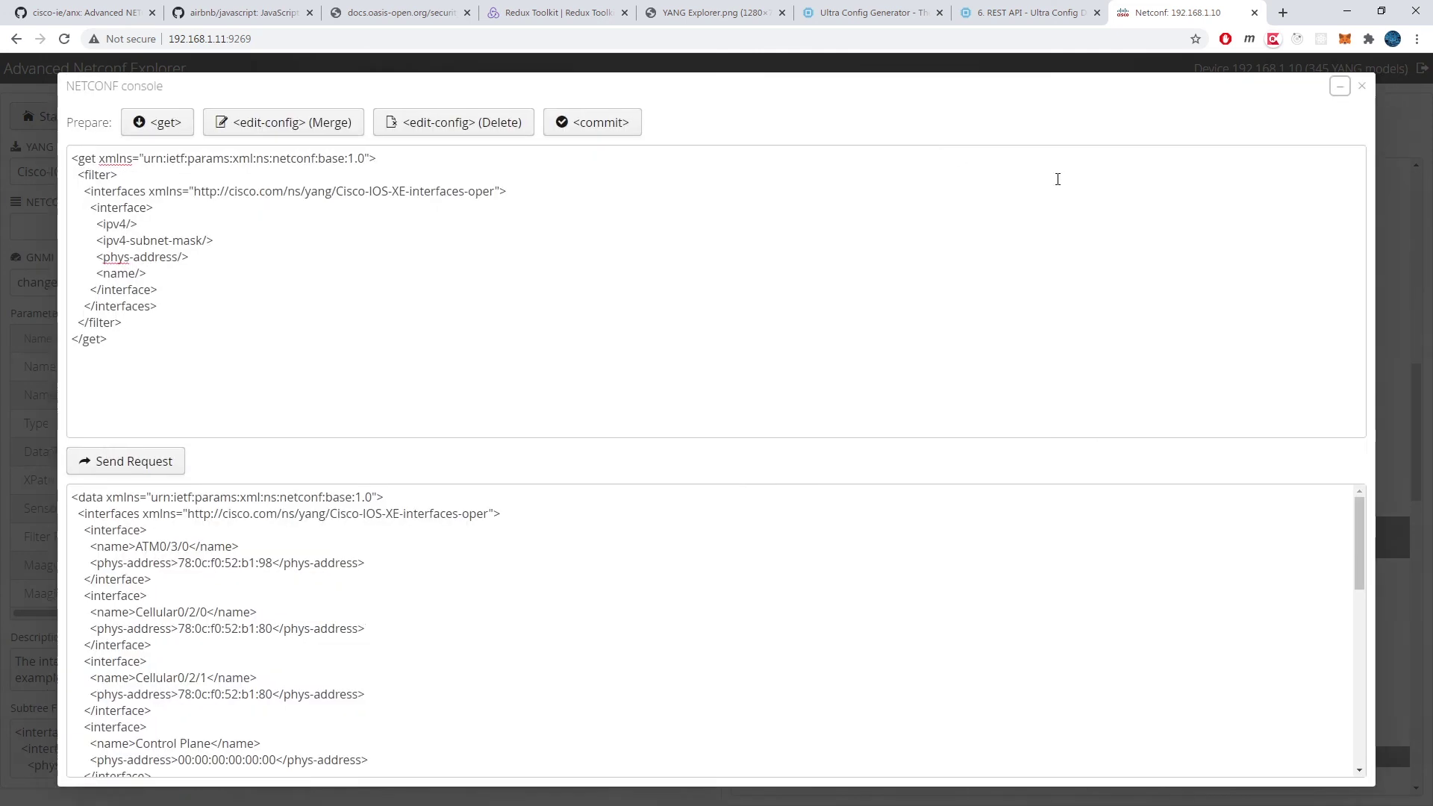
{"action": "scroll", "coordinate": [473, 562], "scroll_direction": "down", "scroll_amount": 5}
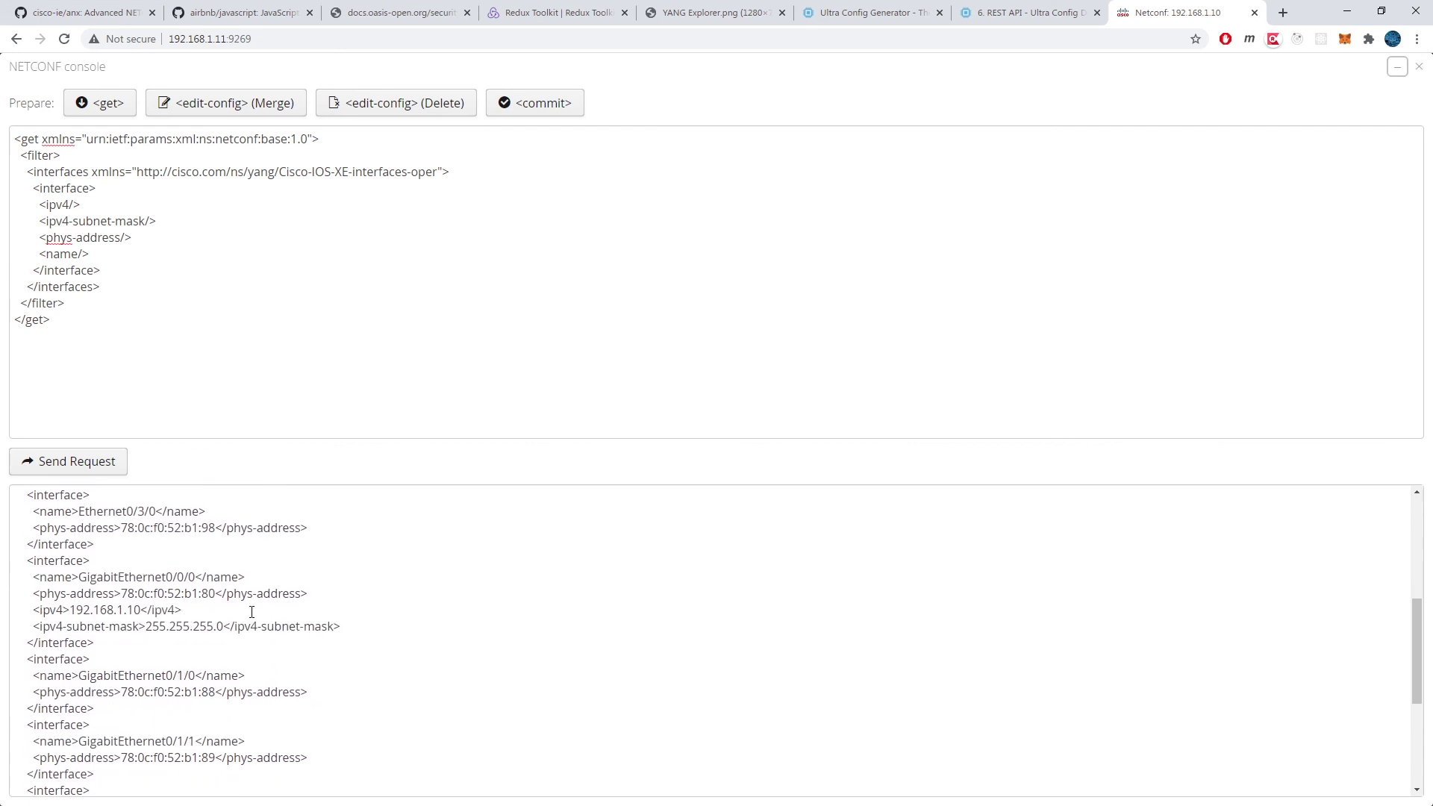
{"action": "left_click_drag", "start_coordinate": [112, 642], "coordinate": [33, 559]}
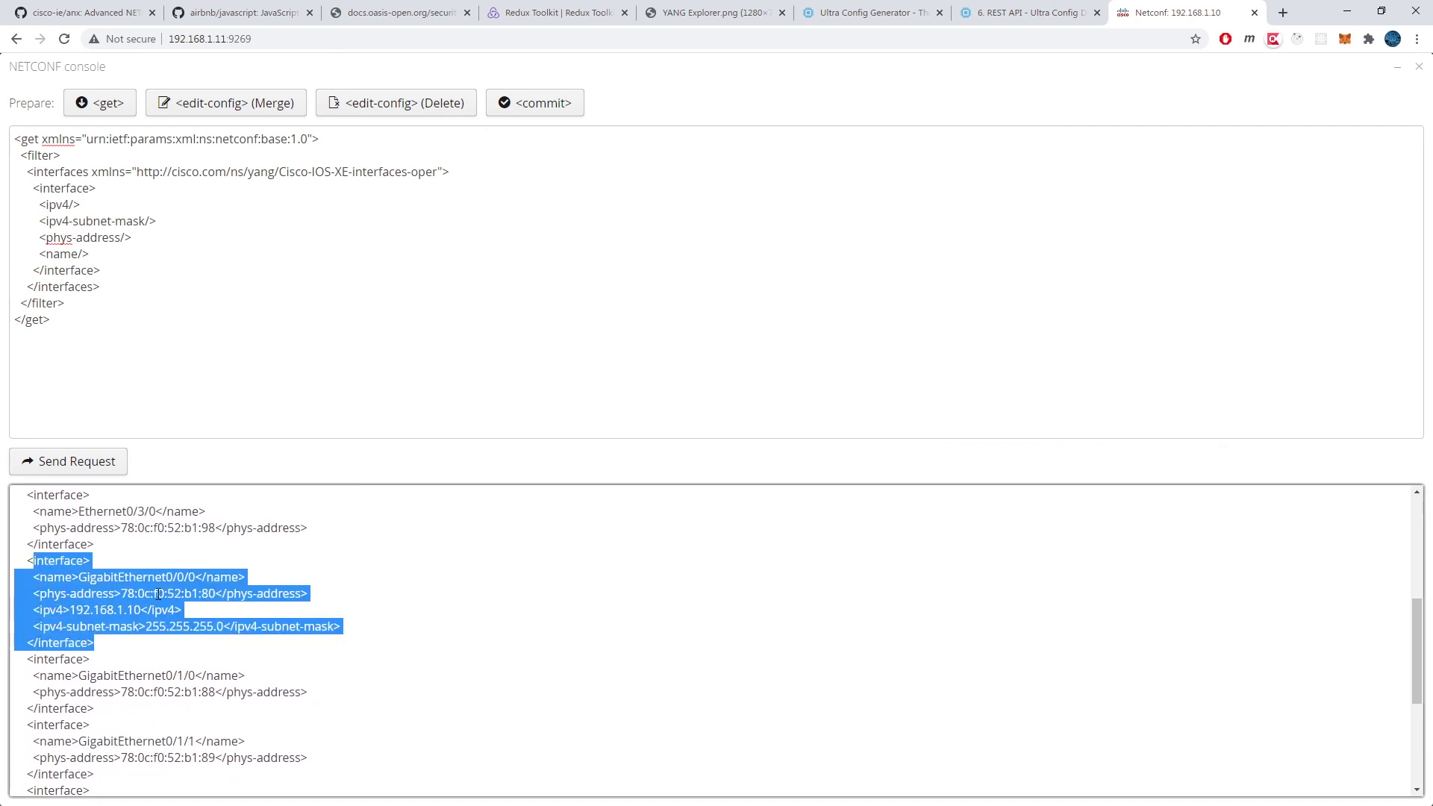
{"action": "left_click", "coordinate": [159, 593]}
{"action": "double_click", "coordinate": [174, 593]}
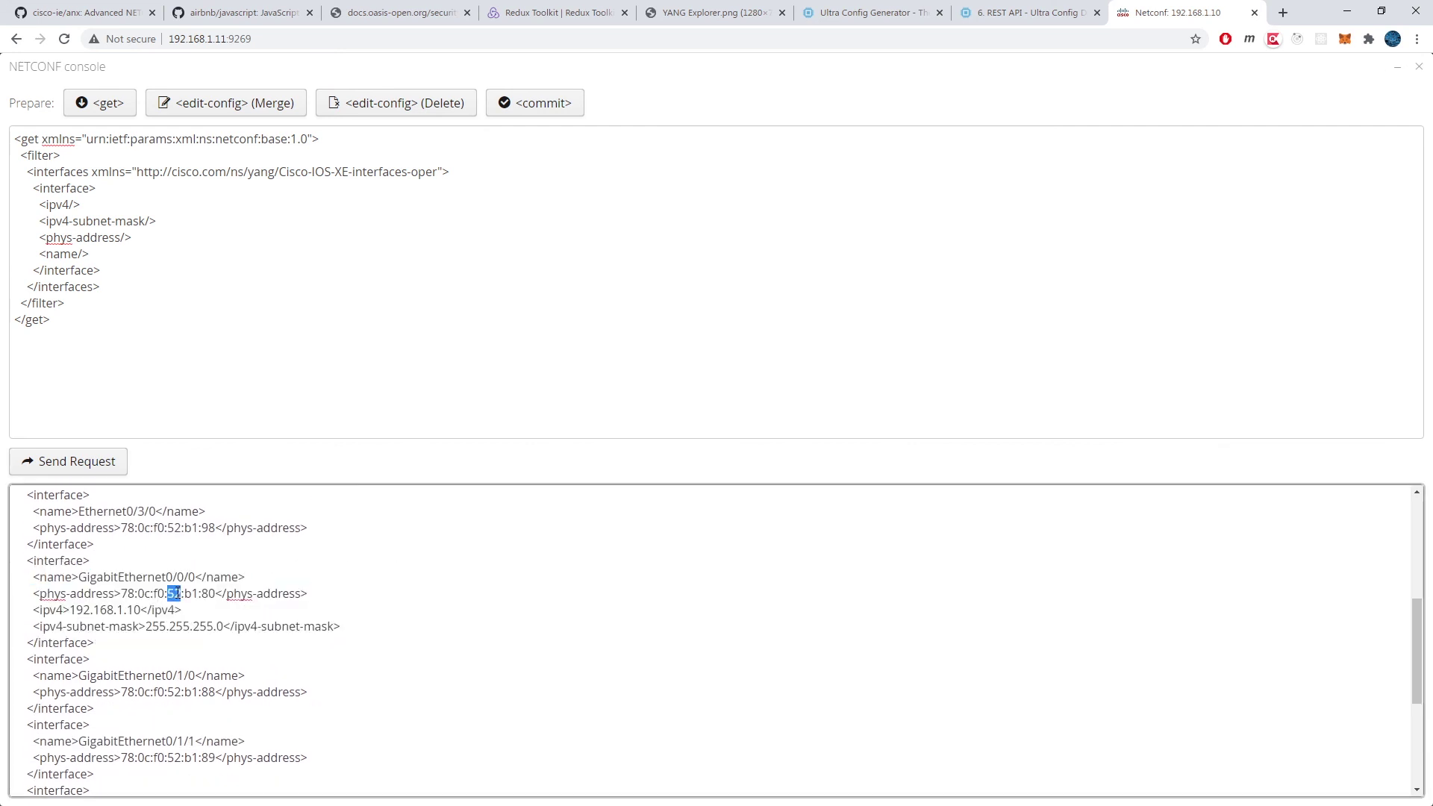
{"action": "left_click_drag", "start_coordinate": [226, 627], "coordinate": [146, 627]}
{"action": "left_click", "coordinate": [224, 629]}
{"action": "left_click", "coordinate": [1419, 66]}
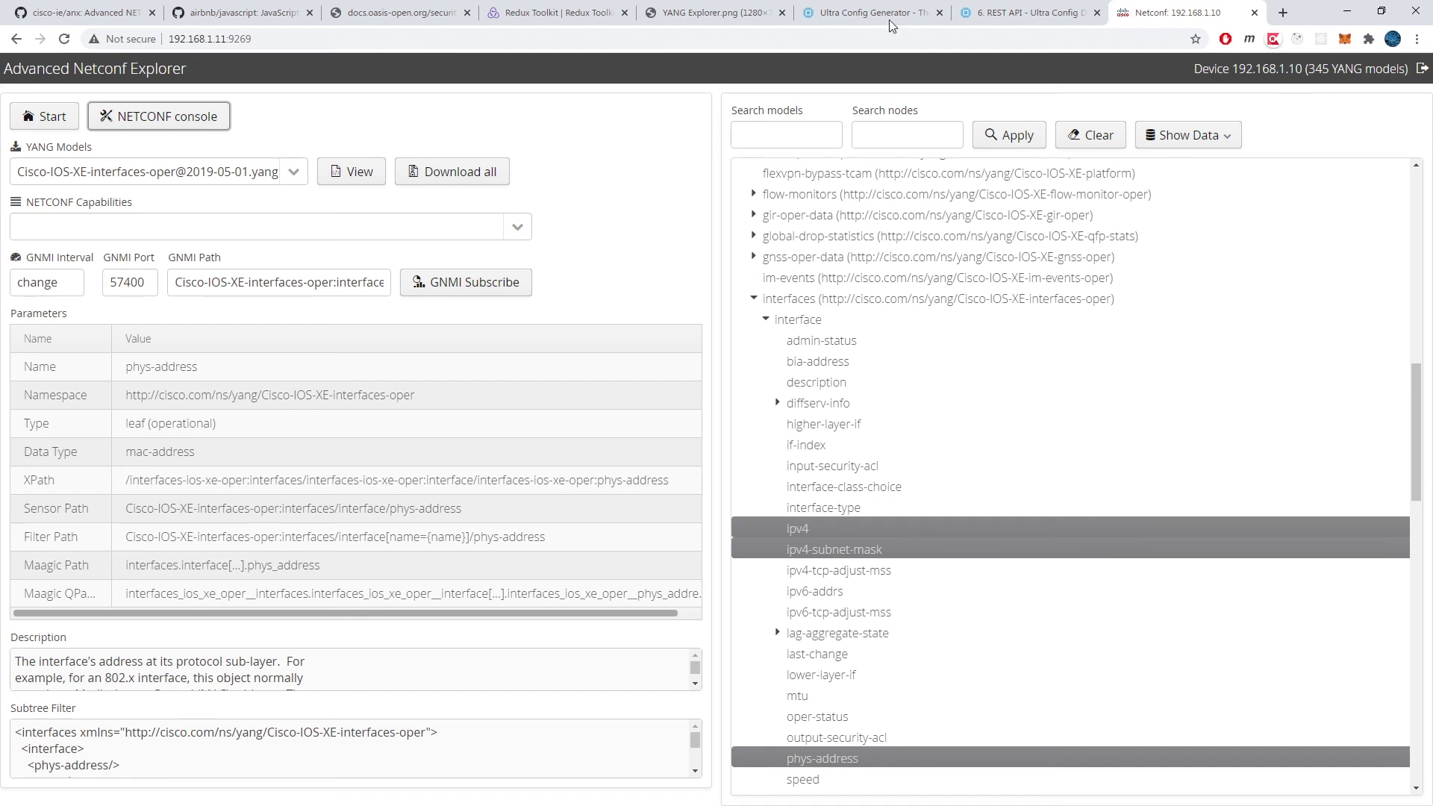
Step: Browse the Ultra Config home page down to Get Started Today, then log in to the Generator Console
{"action": "left_click", "coordinate": [857, 8]}
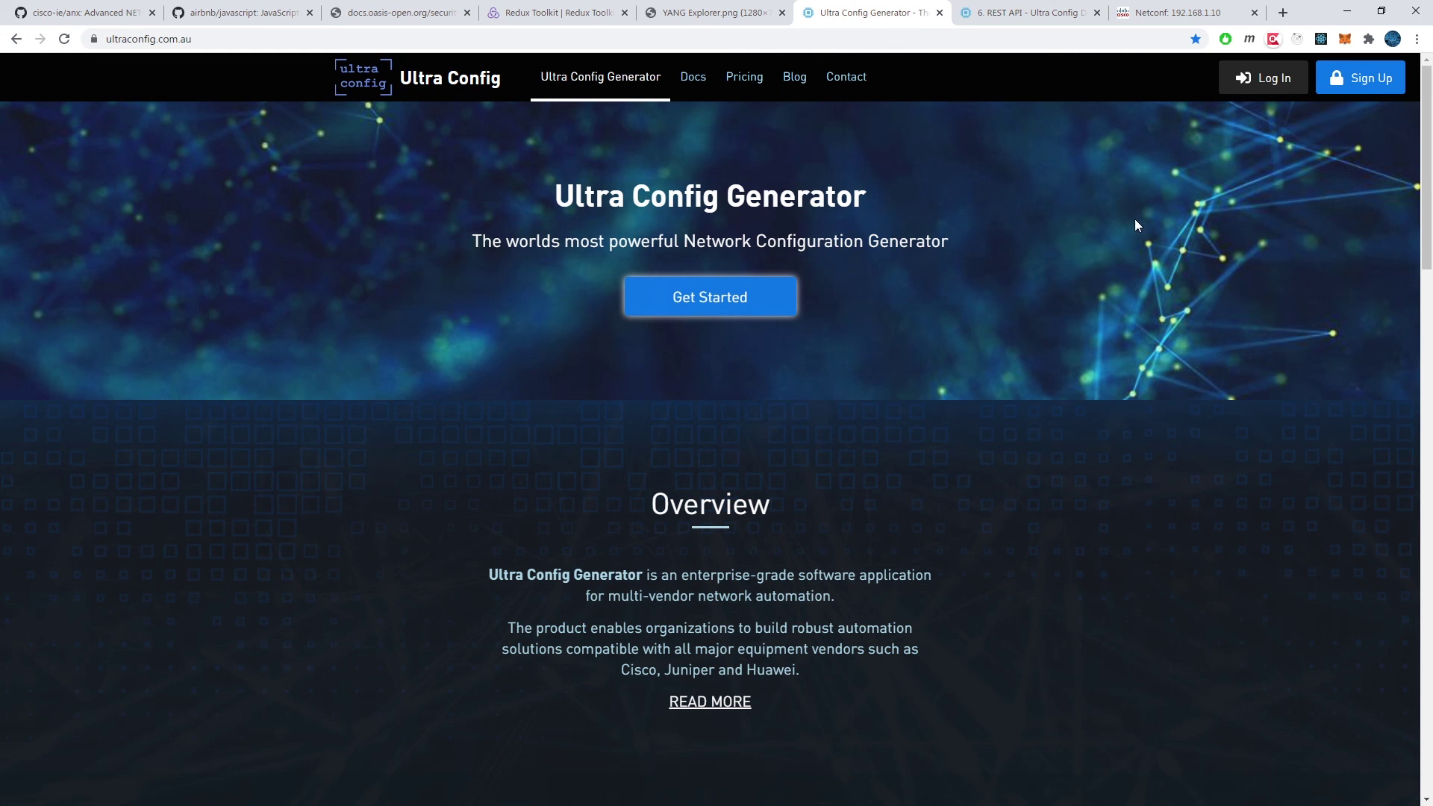
{"action": "scroll", "coordinate": [1136, 220], "scroll_direction": "down", "scroll_amount": 6}
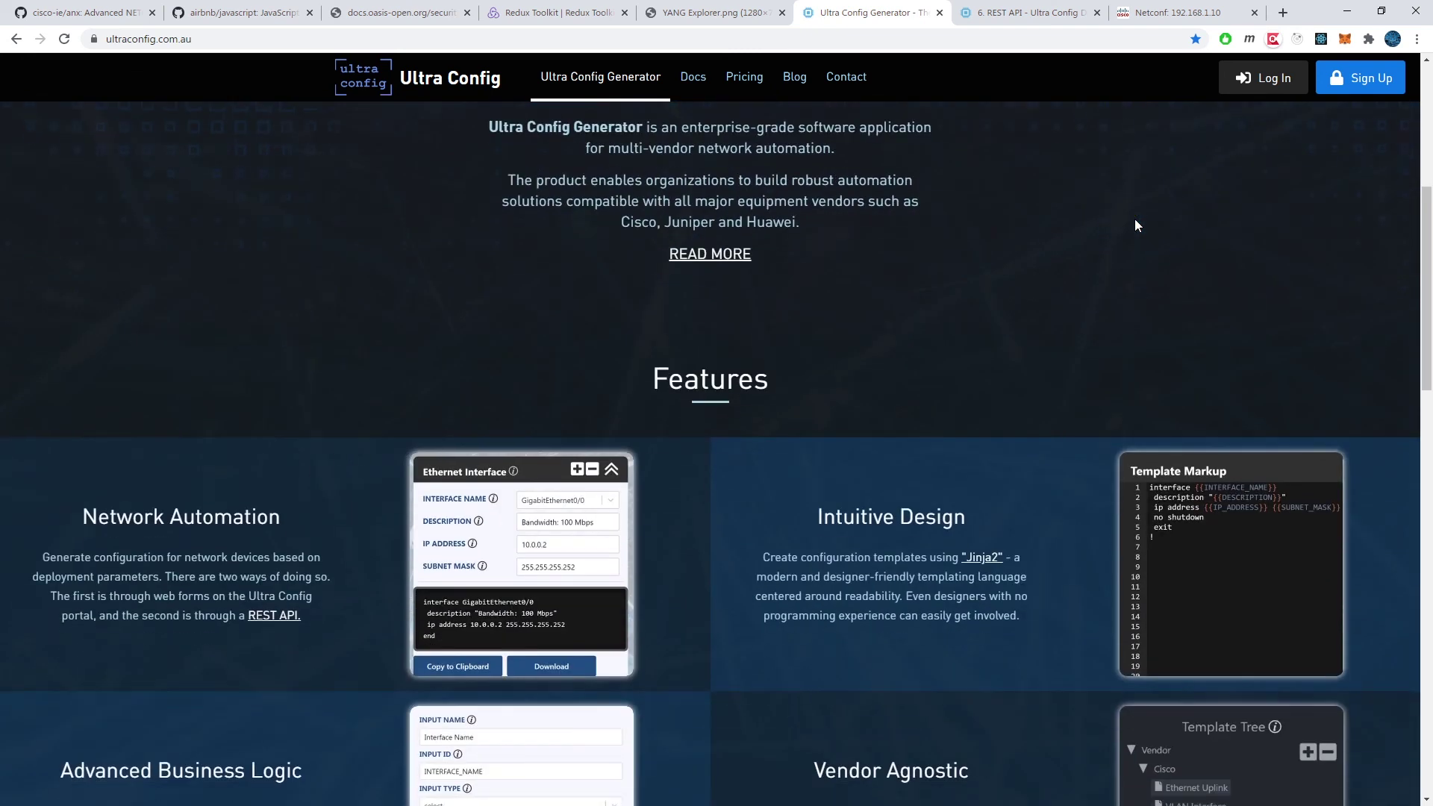
{"action": "scroll", "coordinate": [1136, 218], "scroll_direction": "down", "scroll_amount": 2}
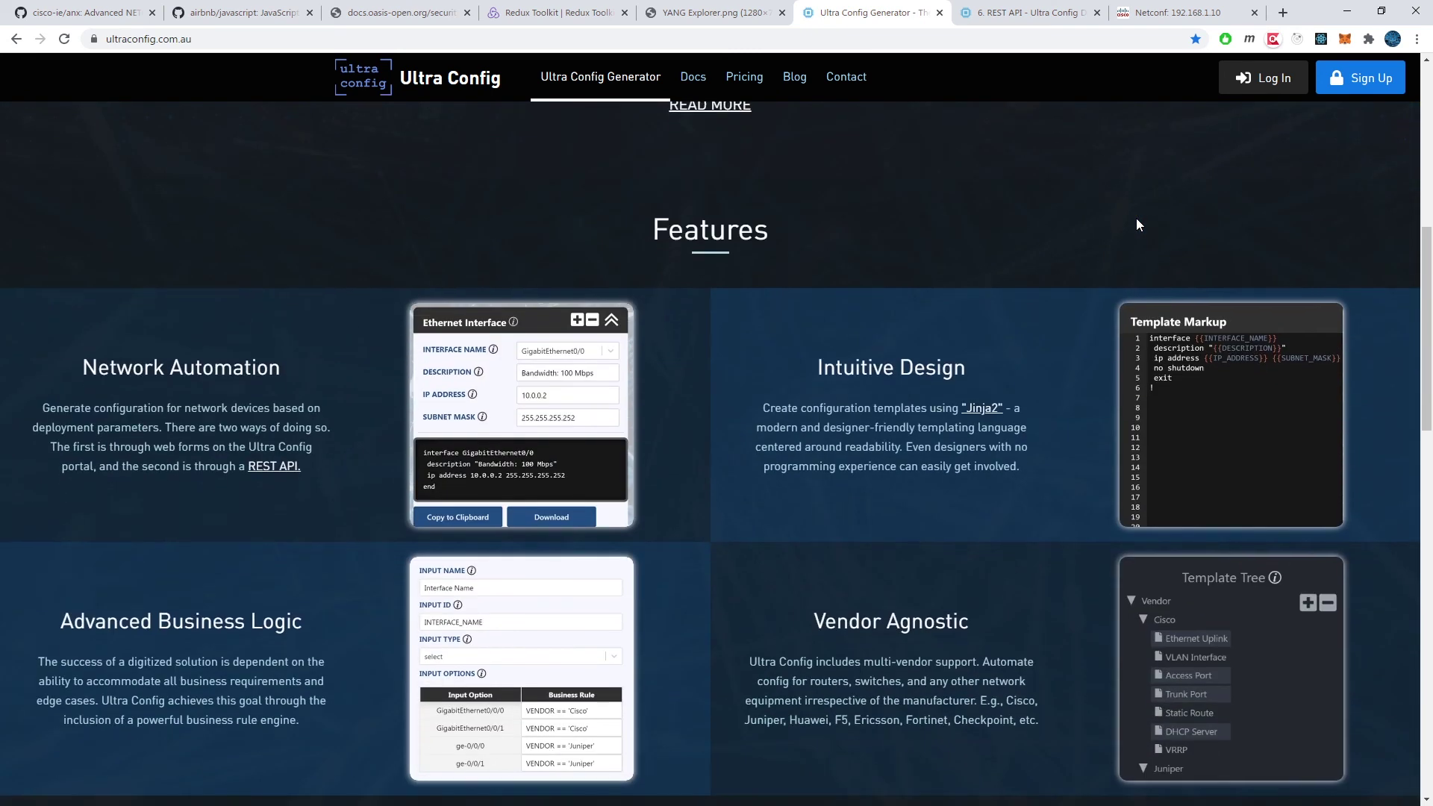
{"action": "scroll", "coordinate": [1105, 201], "scroll_direction": "down", "scroll_amount": 2}
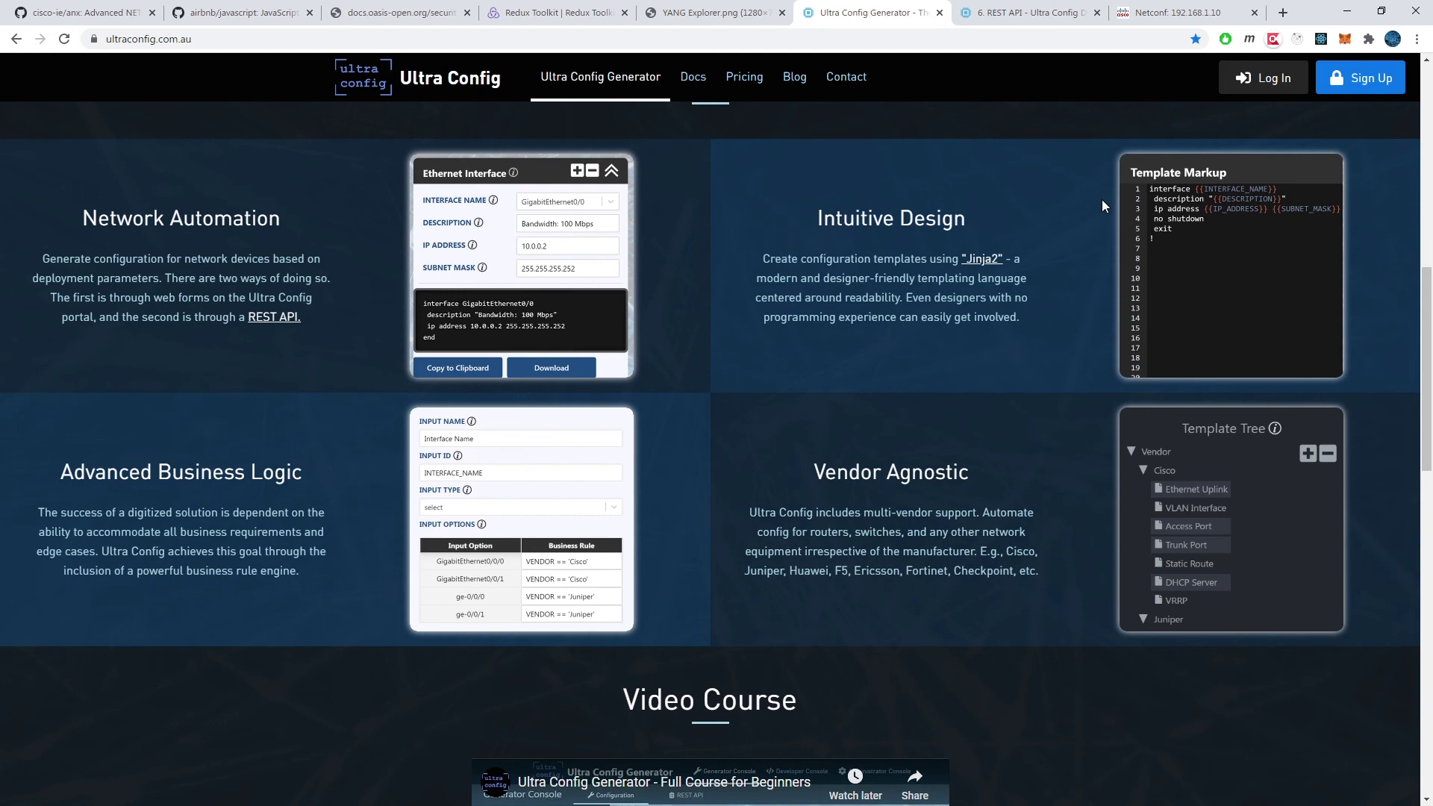
{"action": "scroll", "coordinate": [1102, 199], "scroll_direction": "down", "scroll_amount": 4}
{"action": "scroll", "coordinate": [1103, 200], "scroll_direction": "down", "scroll_amount": 3}
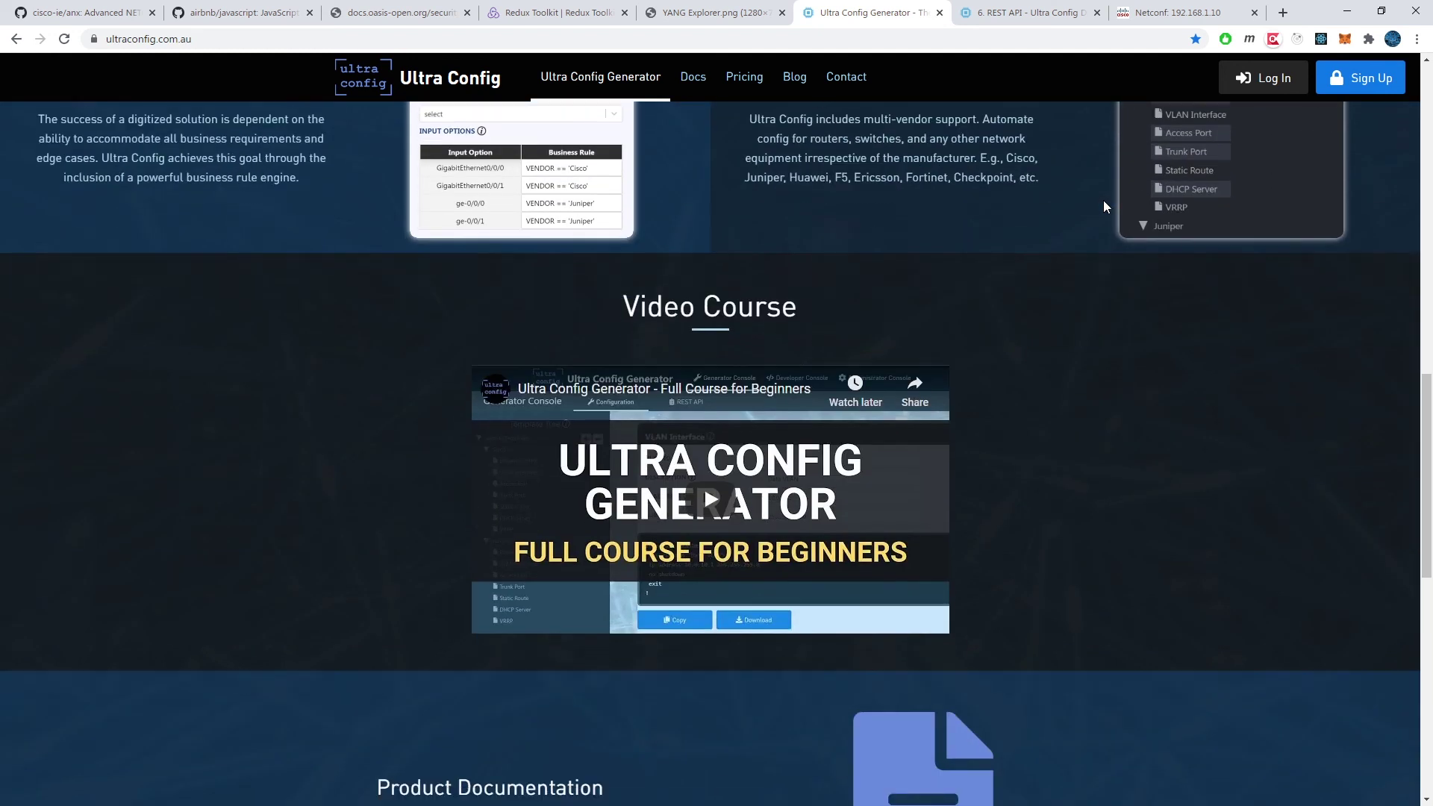
{"action": "scroll", "coordinate": [1103, 200], "scroll_direction": "down", "scroll_amount": 3}
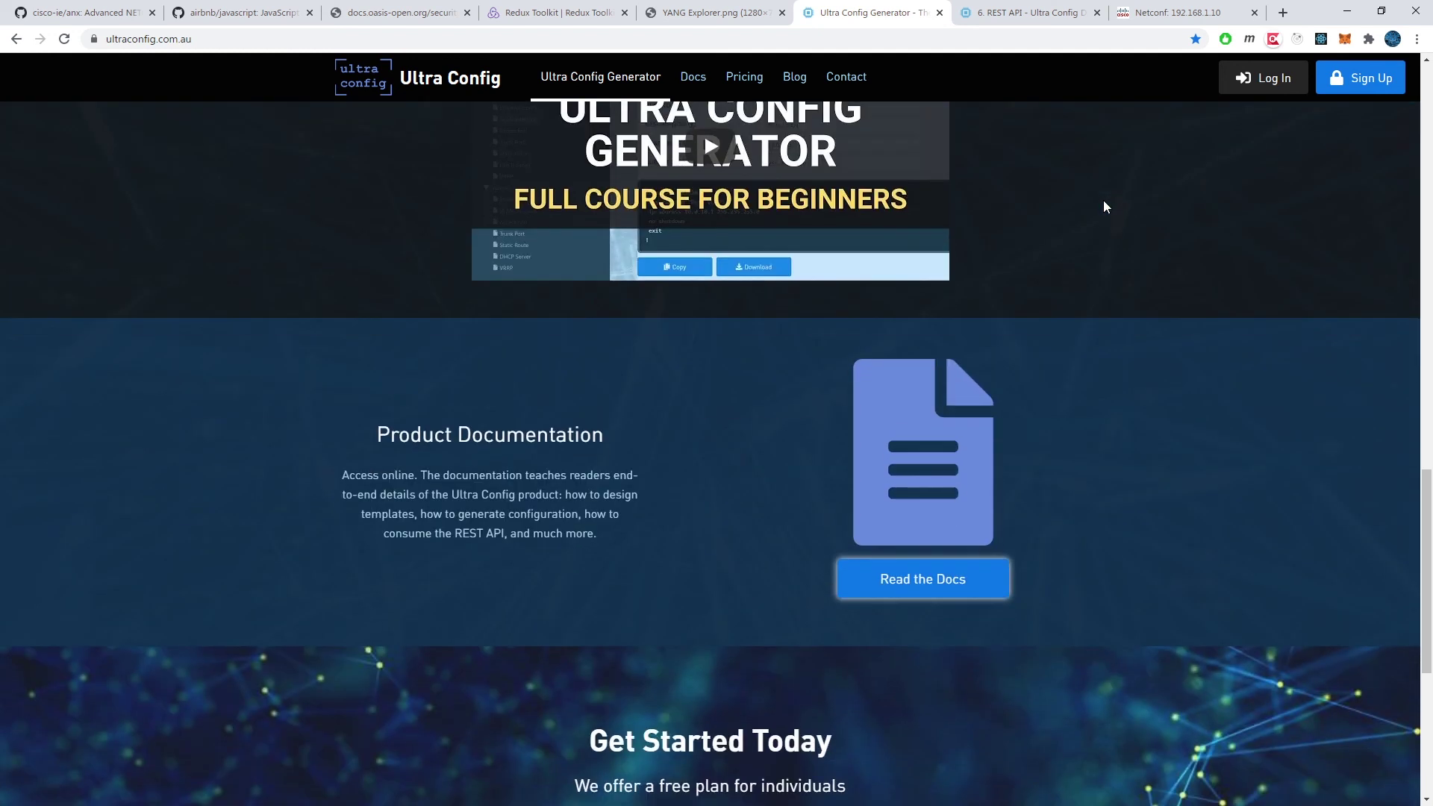
{"action": "scroll", "coordinate": [1103, 200], "scroll_direction": "down", "scroll_amount": 2}
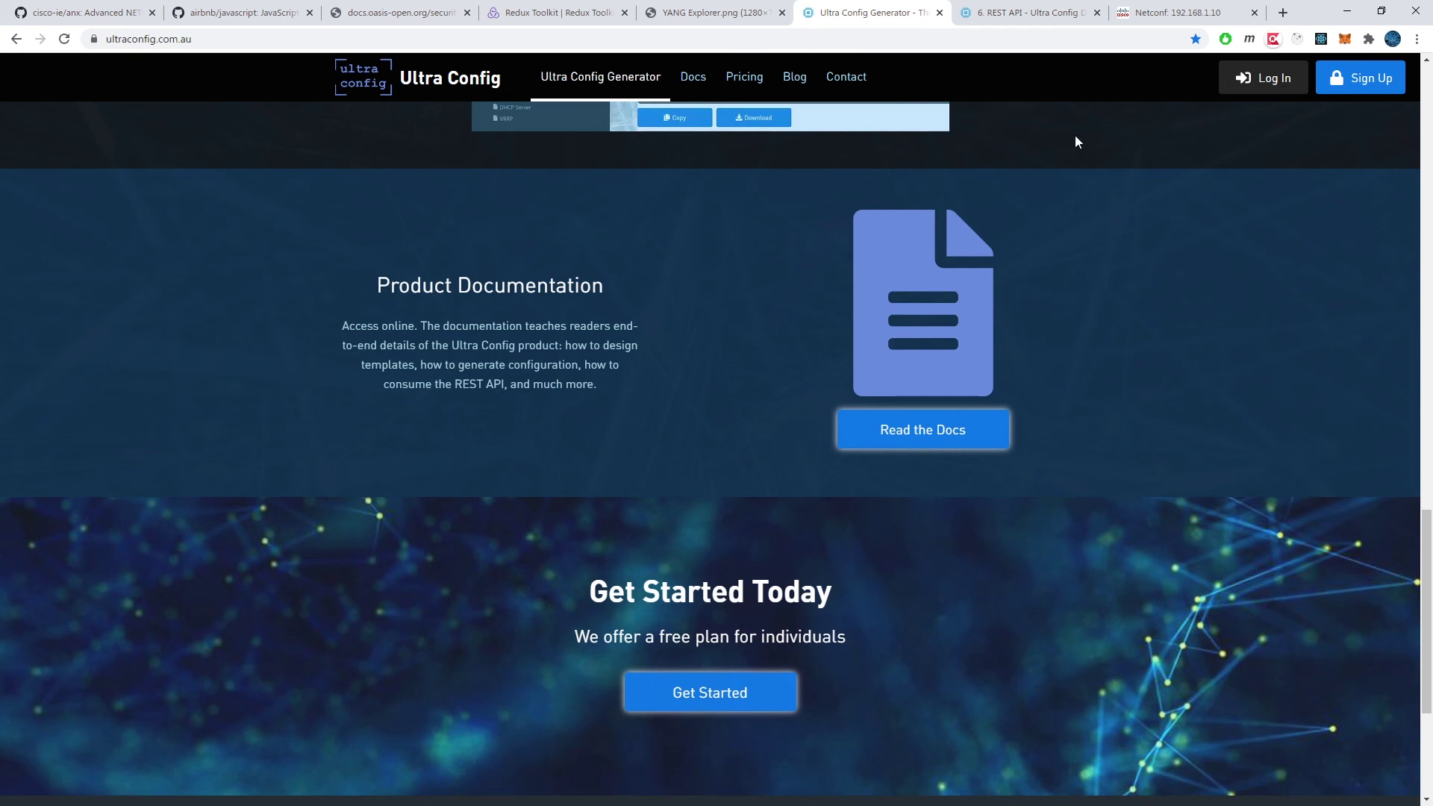
{"action": "left_click", "coordinate": [1240, 78]}
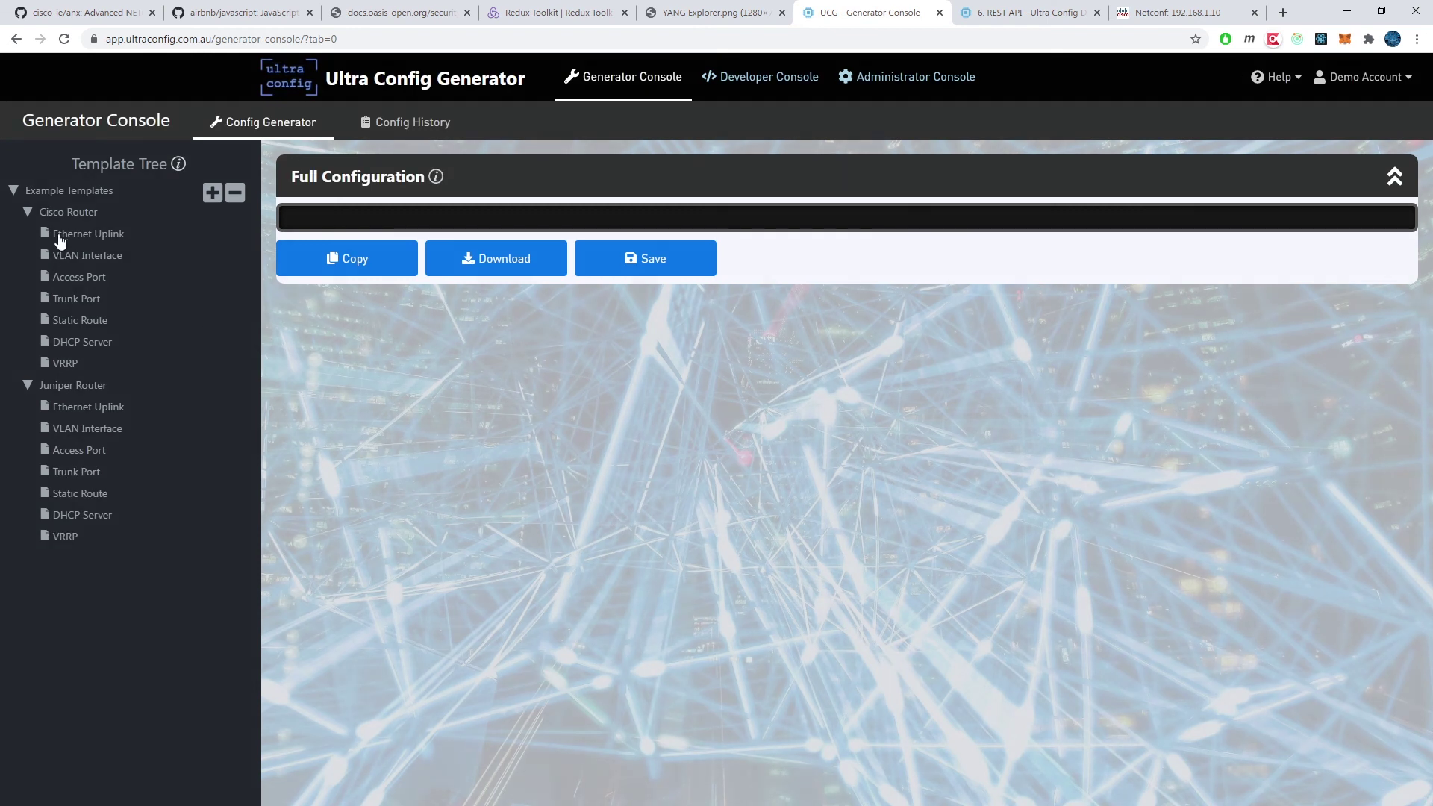
Step: Add the Cisco Ethernet Uplink, VLAN Interface and Access Port templates, with three VLAN entries
{"action": "left_click", "coordinate": [74, 234]}
{"action": "left_click", "coordinate": [76, 259]}
{"action": "left_click", "coordinate": [74, 280]}
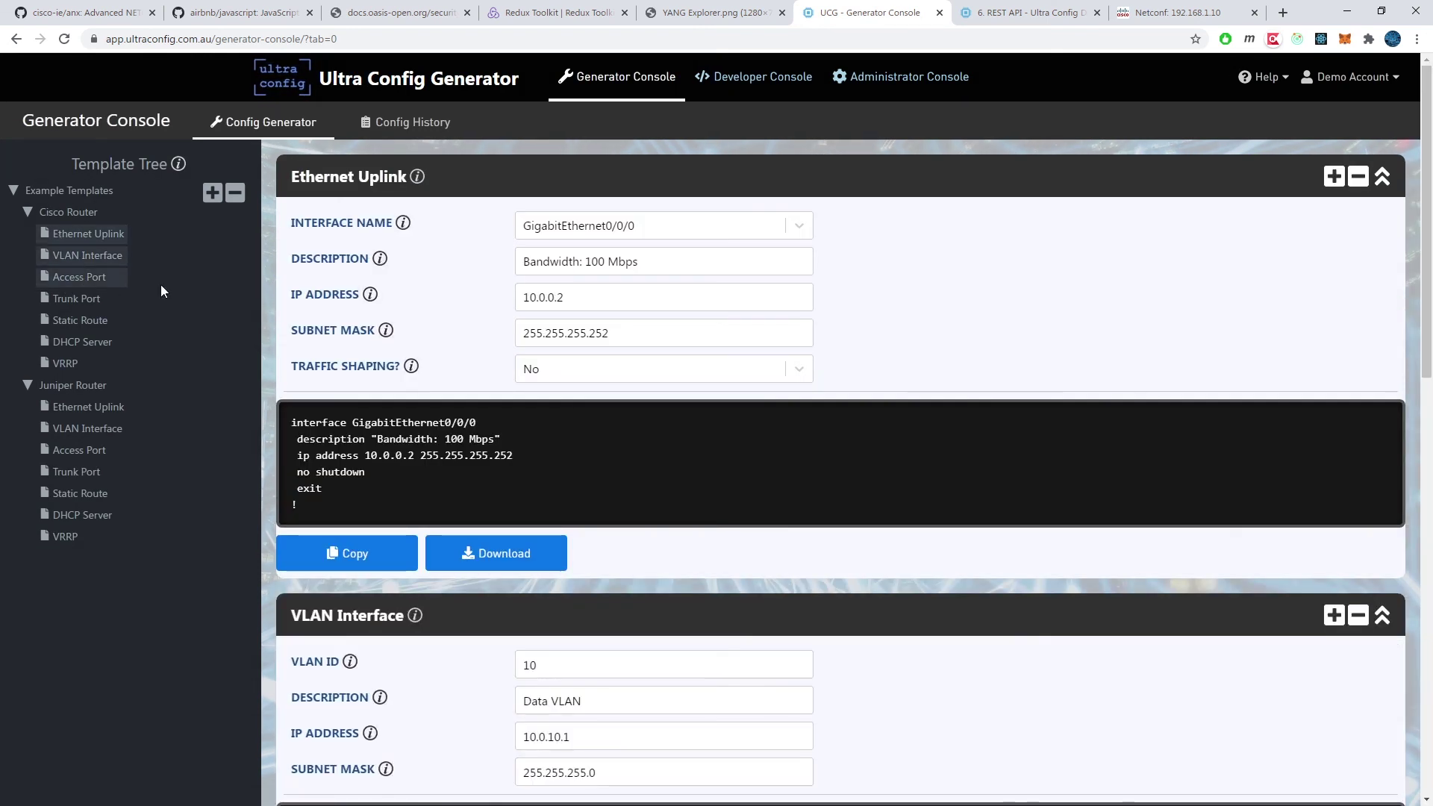
{"action": "scroll", "coordinate": [592, 230], "scroll_direction": "down", "scroll_amount": 4}
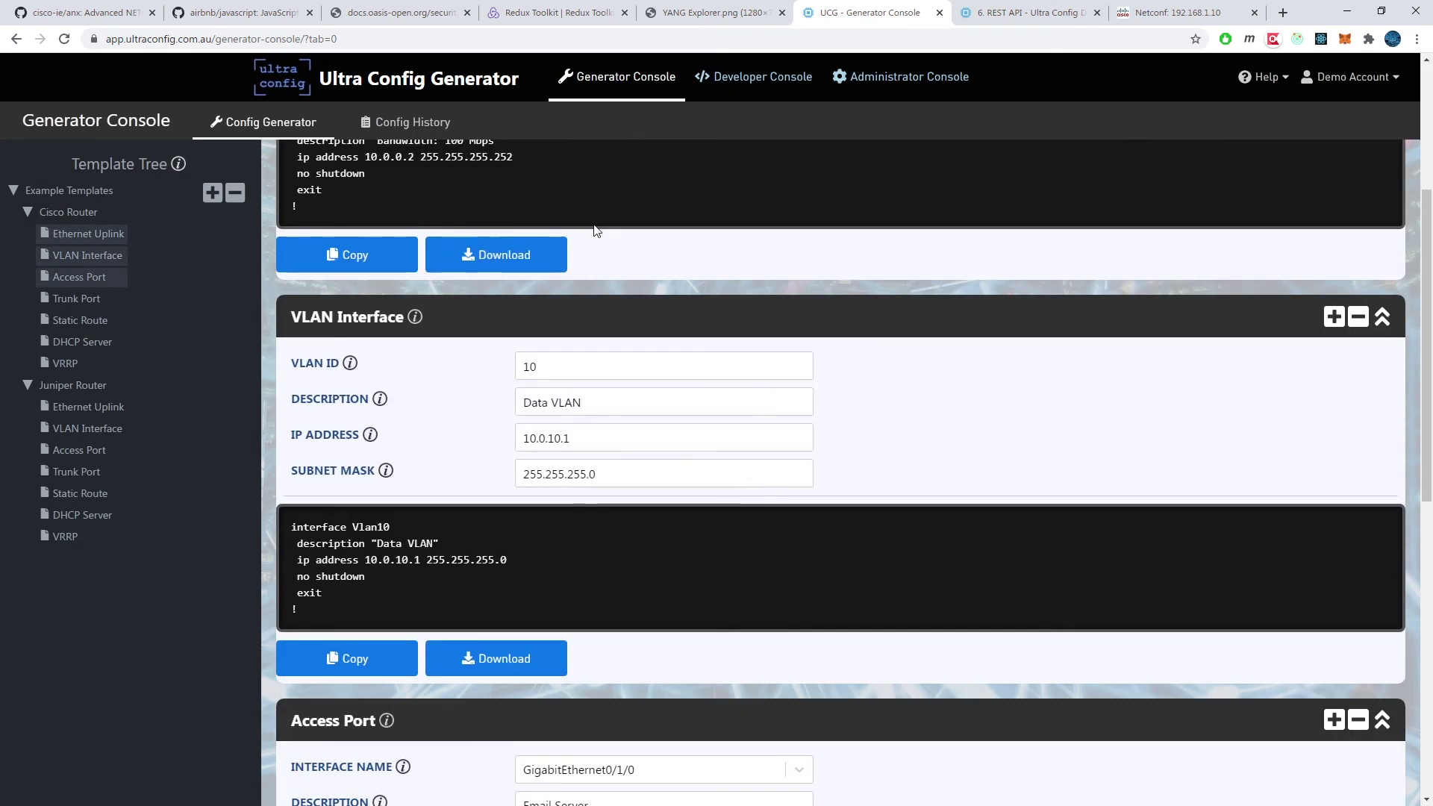
{"action": "left_click", "coordinate": [1327, 318]}
{"action": "left_click", "coordinate": [1328, 318]}
{"action": "scroll", "coordinate": [597, 485], "scroll_direction": "down", "scroll_amount": 2}
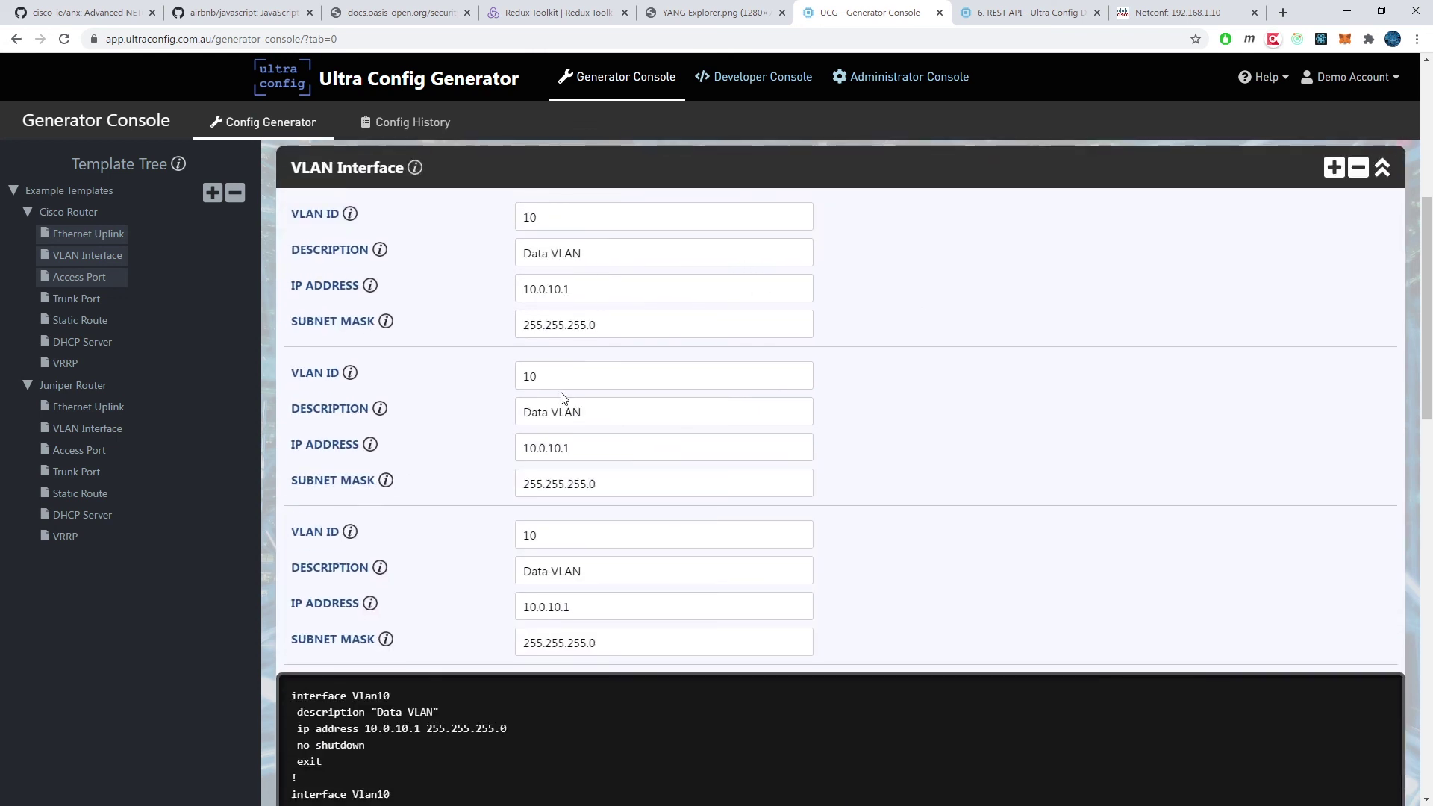
Step: Set the extra VLAN IDs to 20 and 30, edit their IPs, and copy the full configuration
{"action": "left_click_drag", "start_coordinate": [562, 382], "coordinate": [435, 392]}
{"action": "type", "text": "20"}
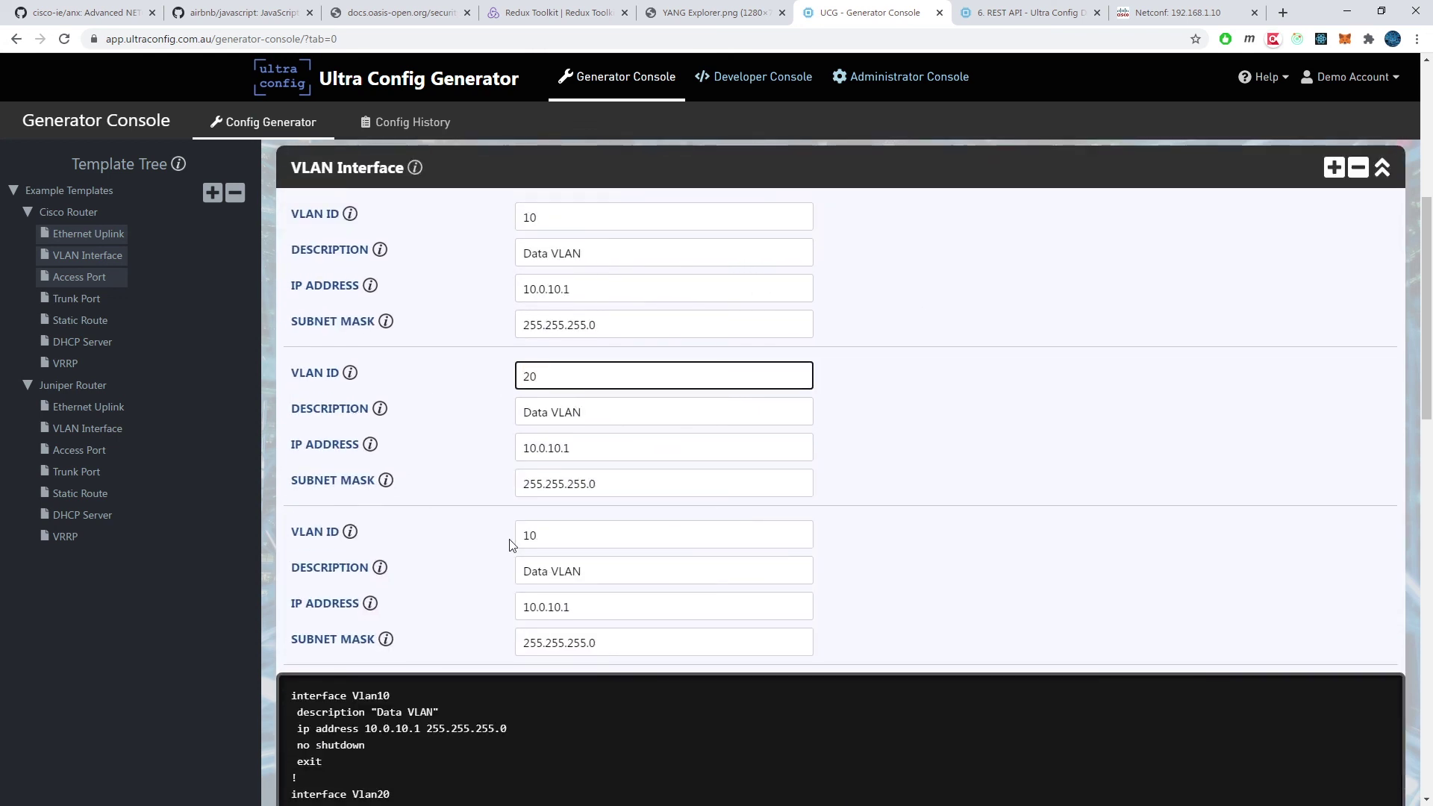
{"action": "left_click_drag", "start_coordinate": [526, 536], "coordinate": [435, 536]}
{"action": "type", "text": "30"}
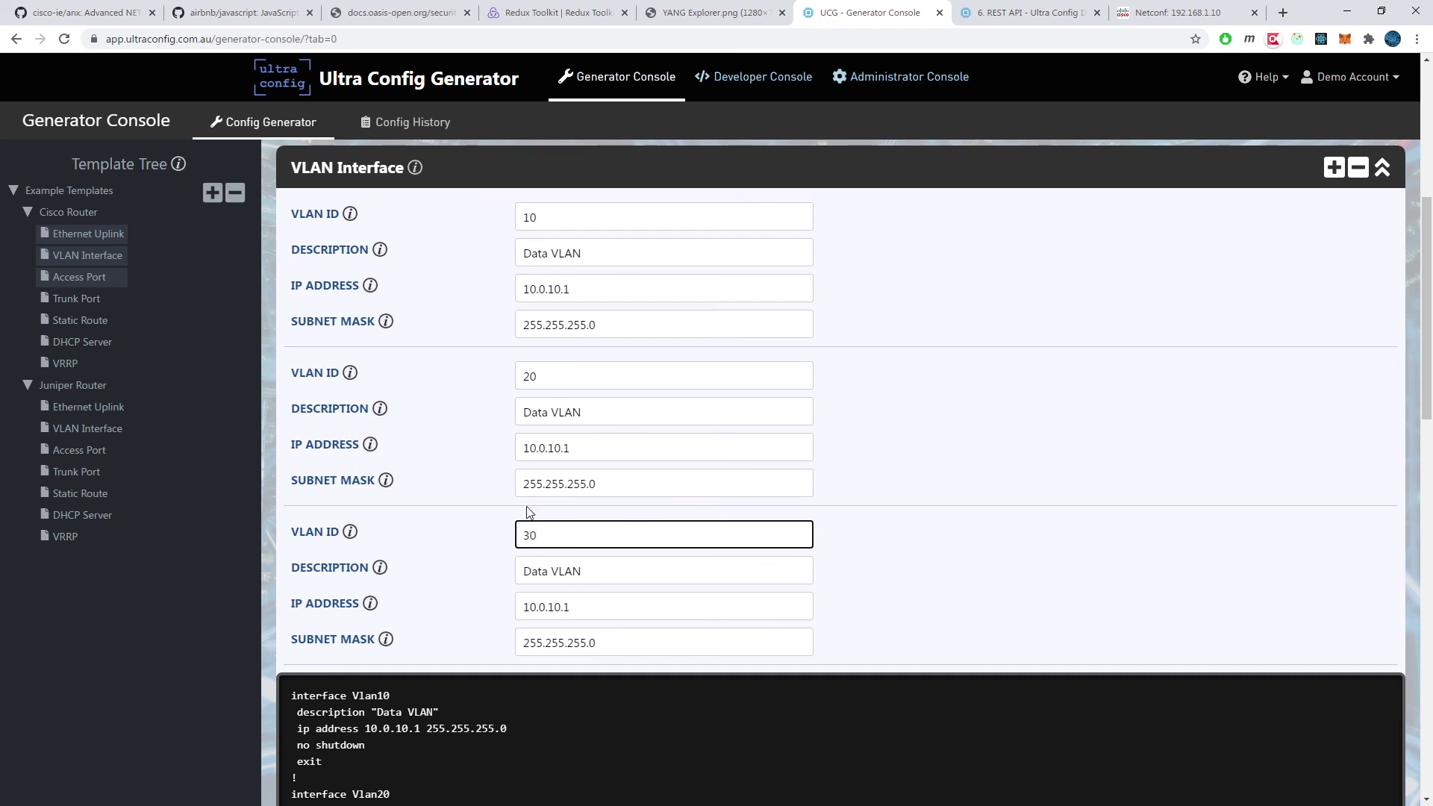
{"action": "left_click", "coordinate": [555, 447]}
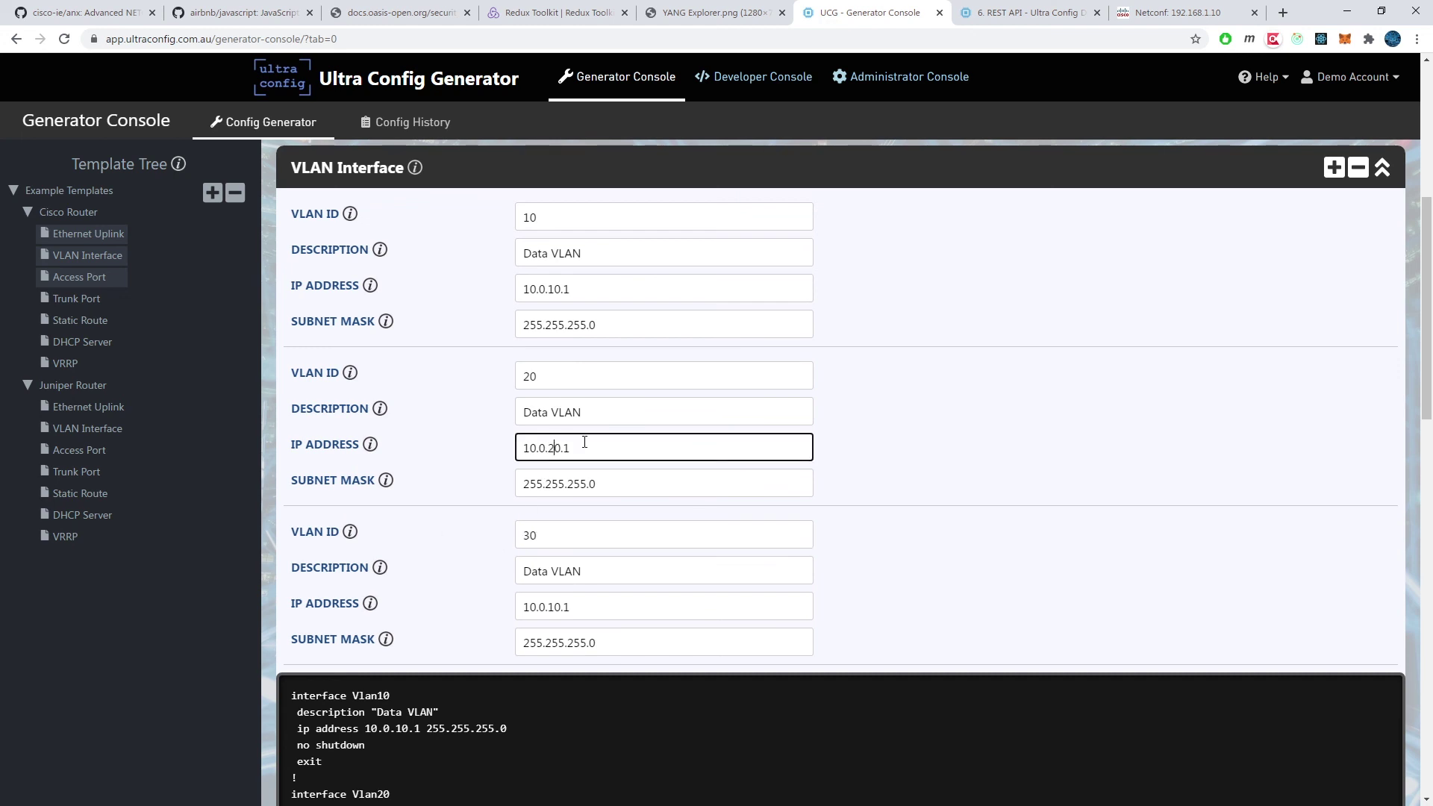
{"action": "left_click", "coordinate": [557, 607]}
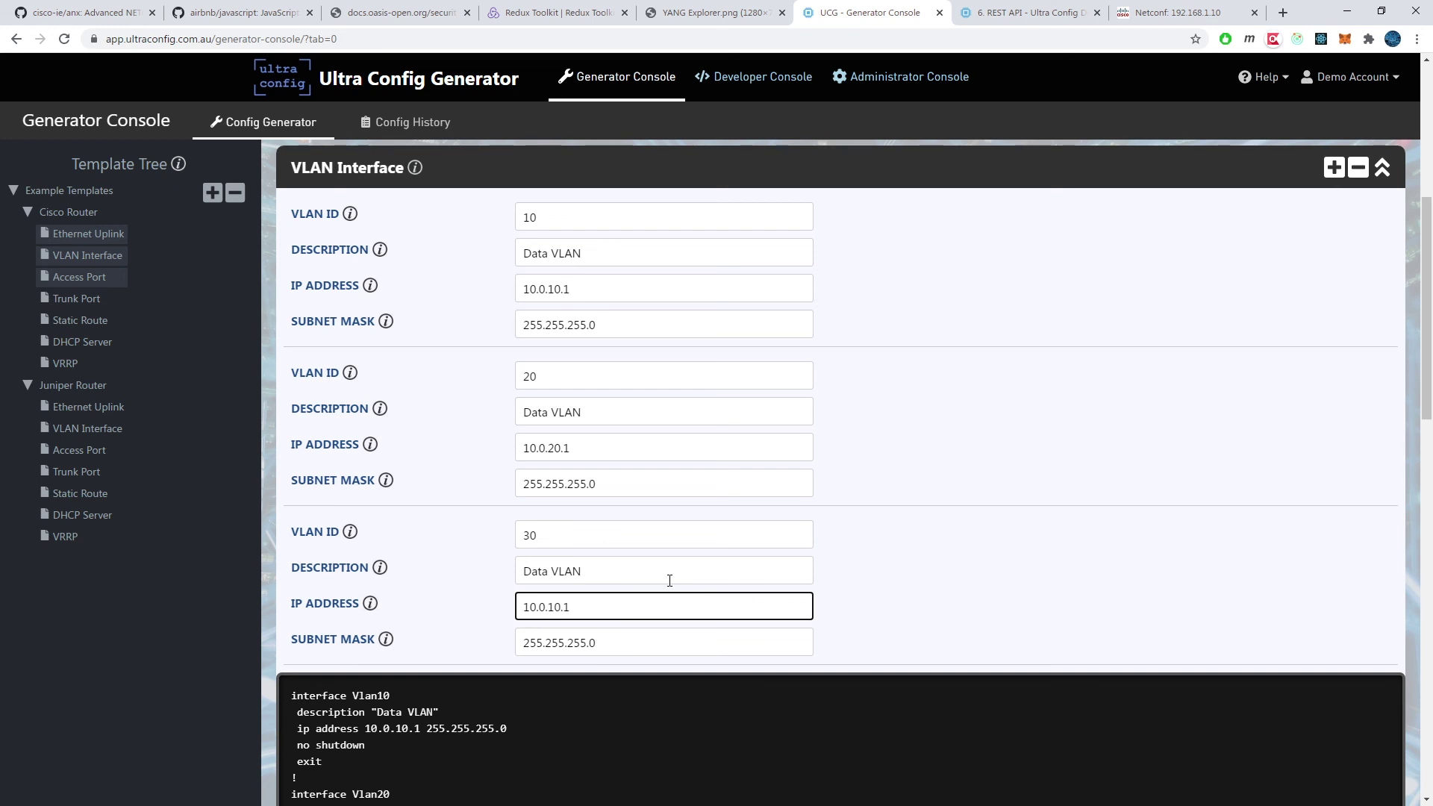
{"action": "scroll", "coordinate": [670, 581], "scroll_direction": "down", "scroll_amount": 14}
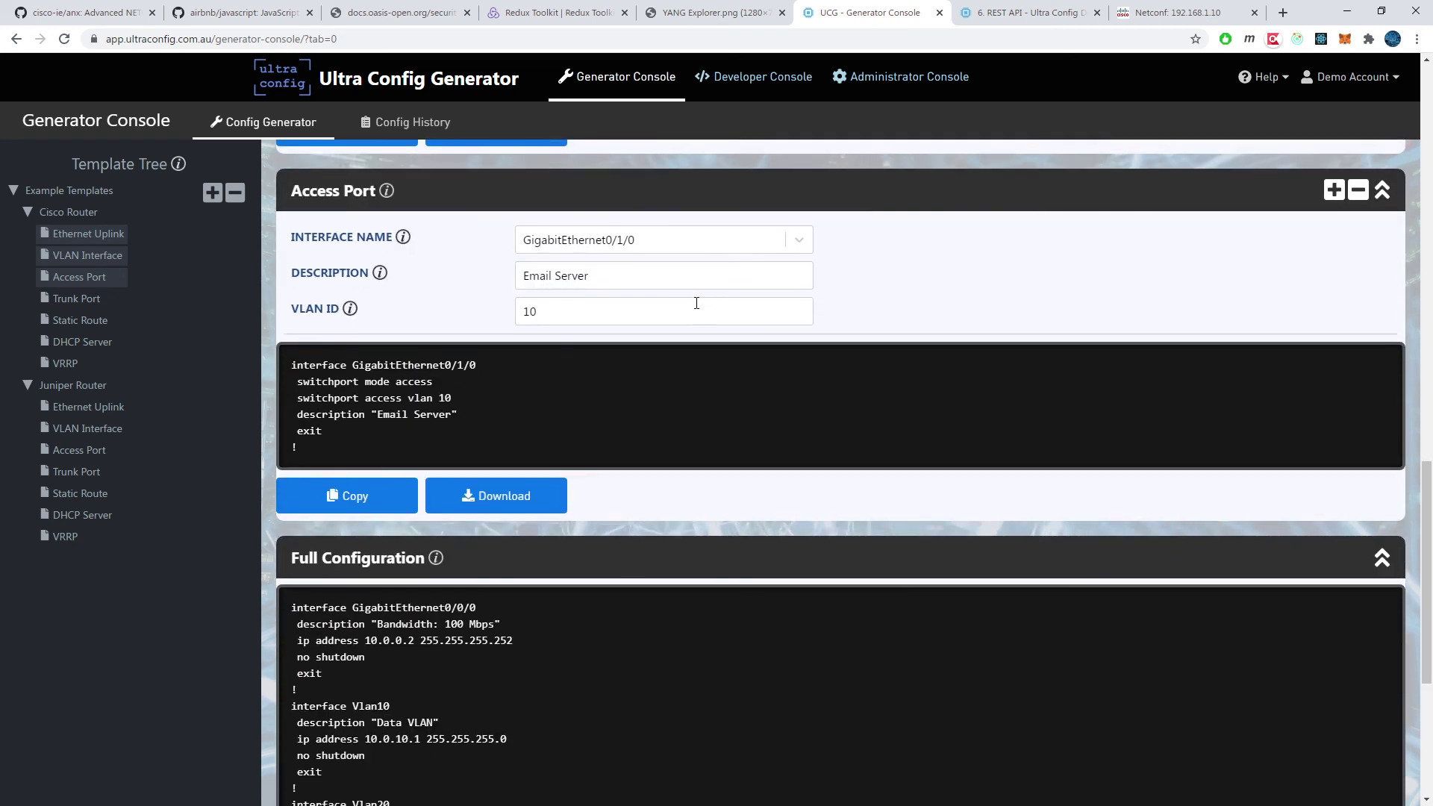
{"action": "scroll", "coordinate": [696, 303], "scroll_direction": "down", "scroll_amount": 3}
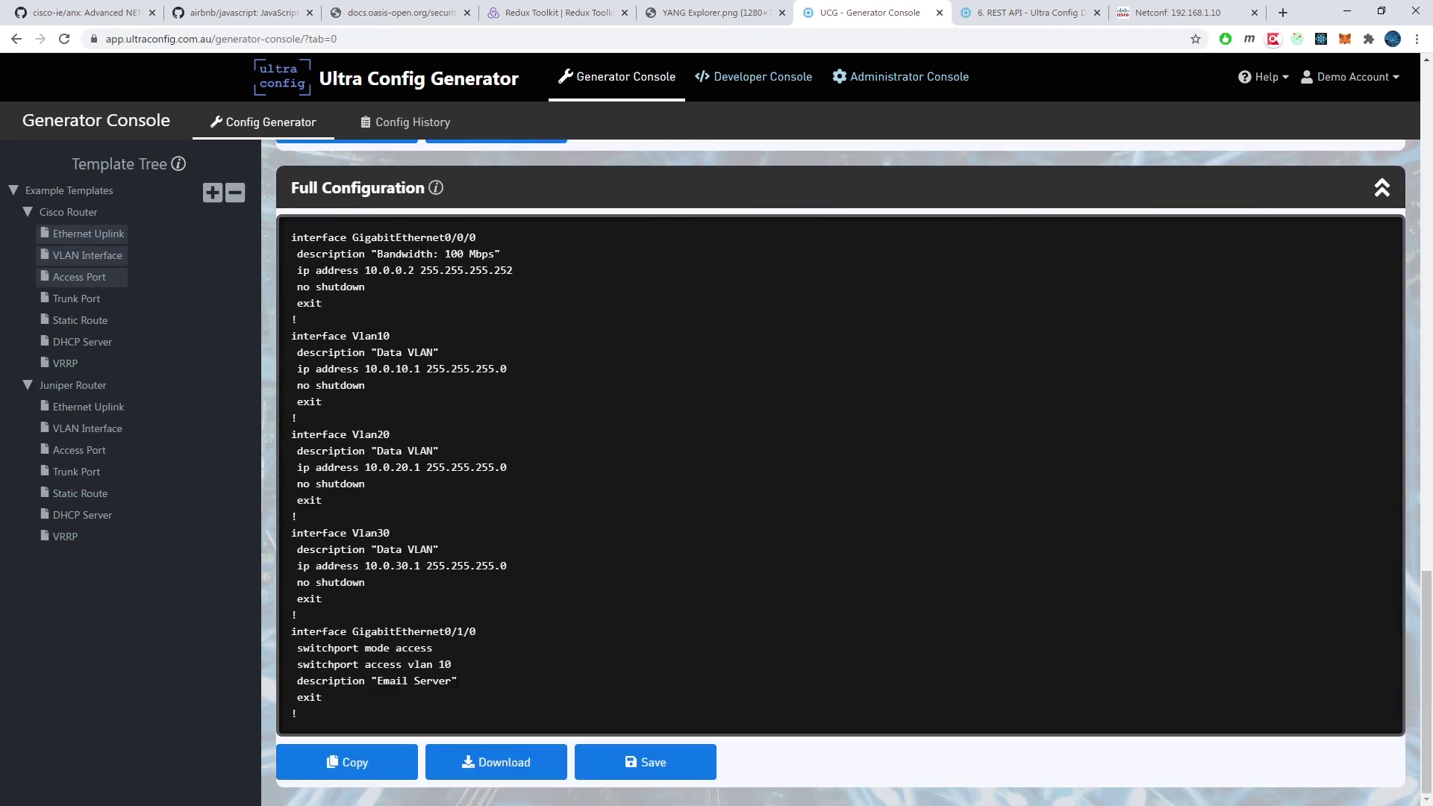
{"action": "left_click", "coordinate": [361, 762]}
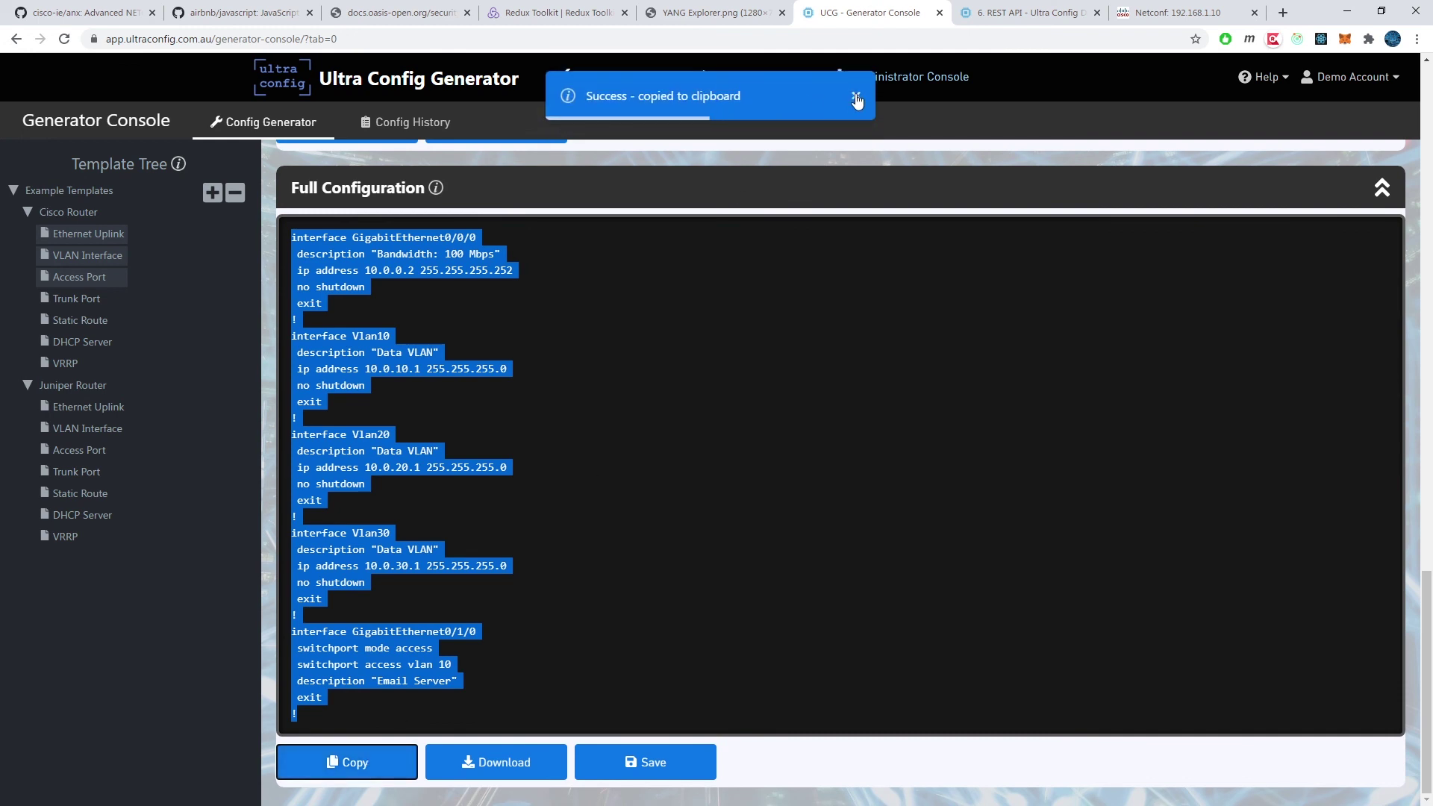
{"action": "left_click", "coordinate": [755, 82]}
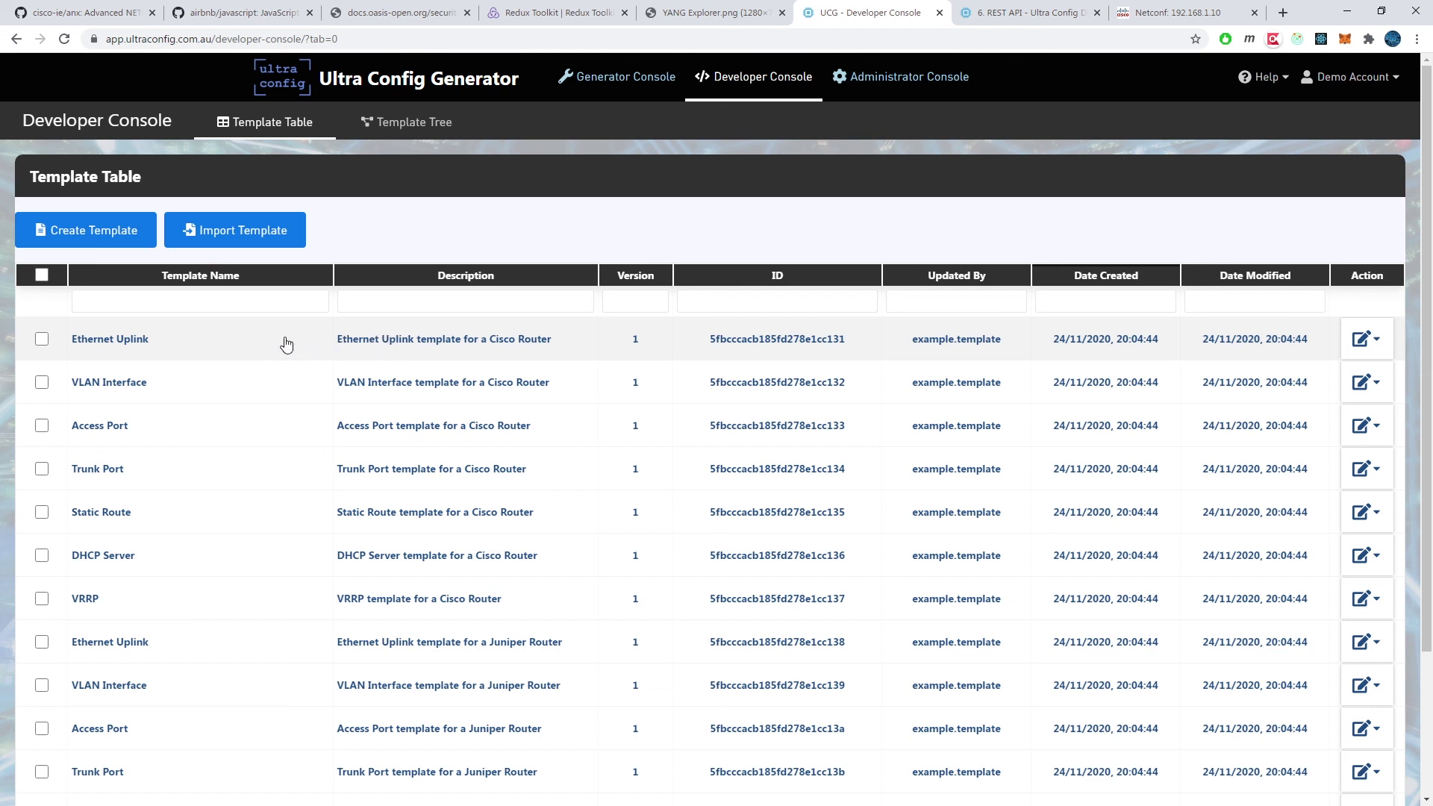
Step: Open the Ethernet Uplink template and scroll down to its Template Markup
{"action": "left_click", "coordinate": [470, 328]}
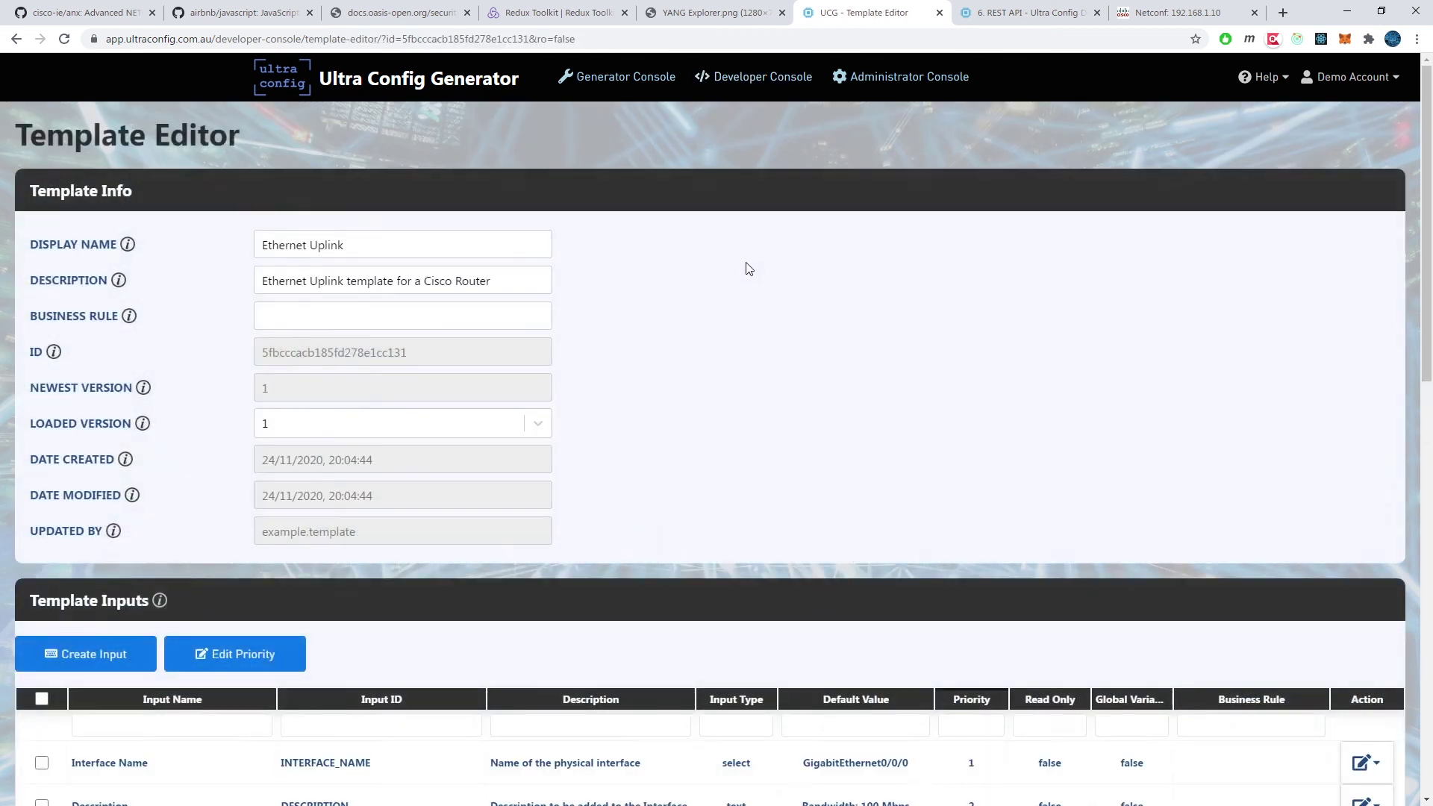
{"action": "scroll", "coordinate": [746, 266], "scroll_direction": "down", "scroll_amount": 3}
{"action": "scroll", "coordinate": [749, 269], "scroll_direction": "down", "scroll_amount": 8}
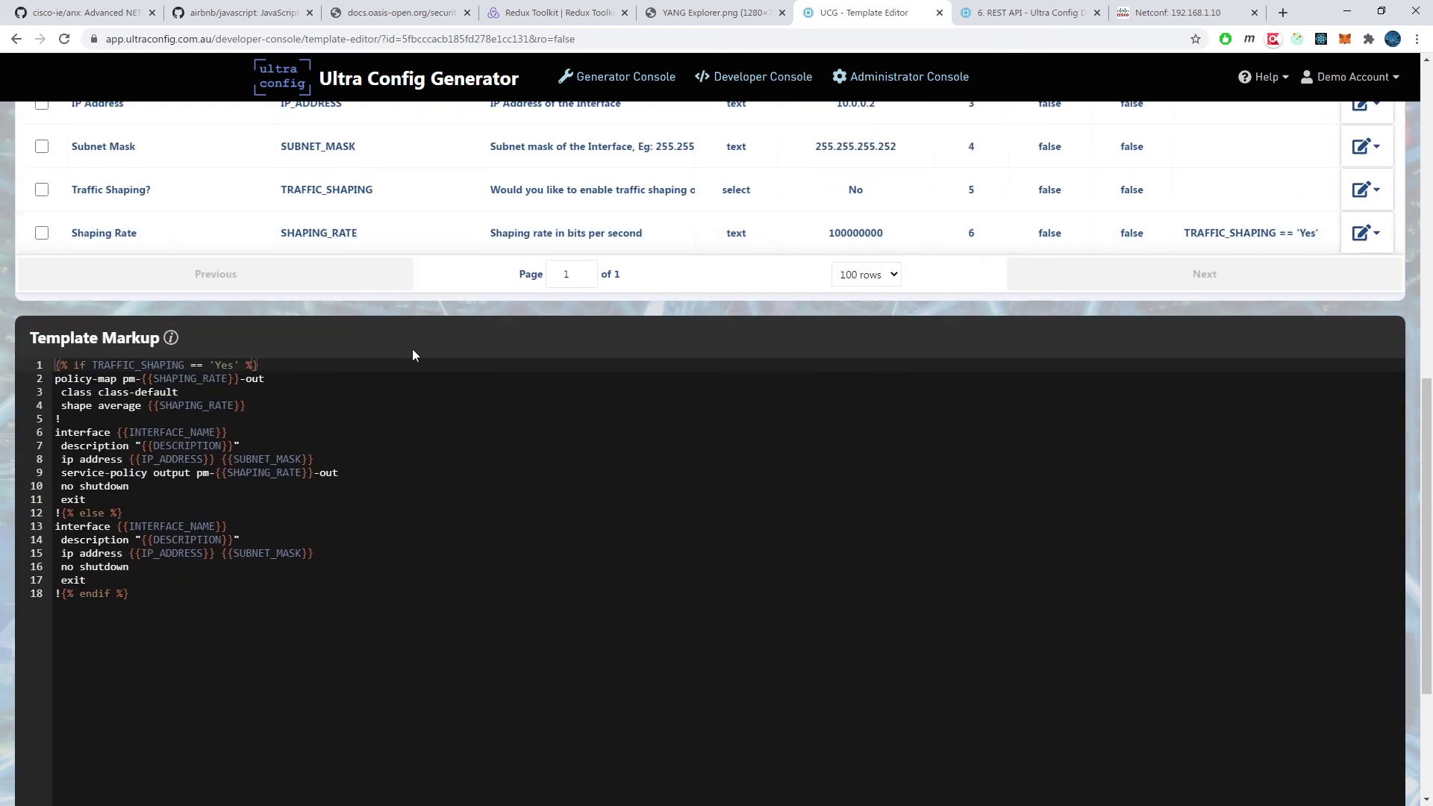
Step: Look through the REST API docs and pricing plans, then return to the Ultra Config home page
{"action": "left_click", "coordinate": [1027, 12]}
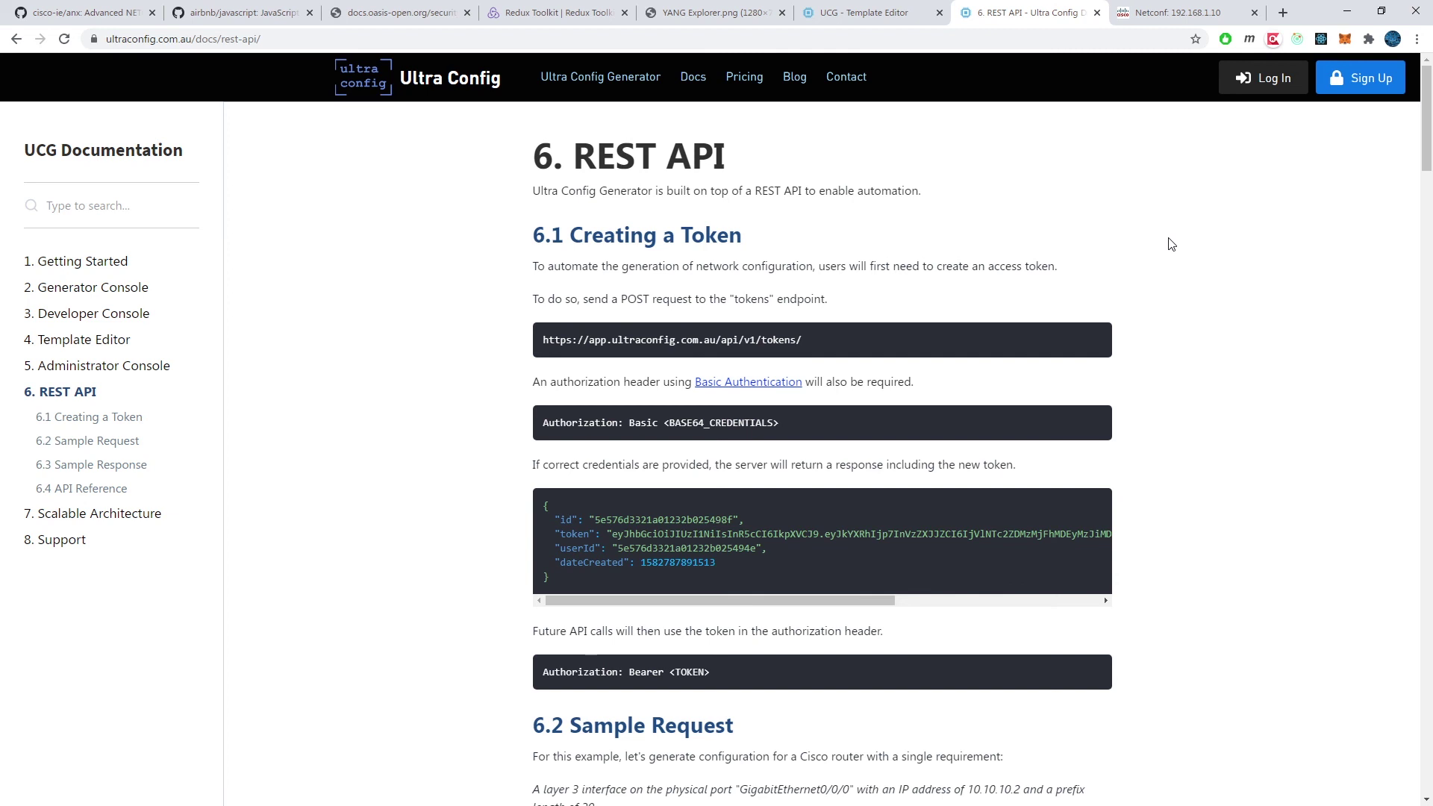
{"action": "scroll", "coordinate": [1171, 245], "scroll_direction": "down", "scroll_amount": 2}
{"action": "scroll", "coordinate": [1170, 244], "scroll_direction": "down", "scroll_amount": 2}
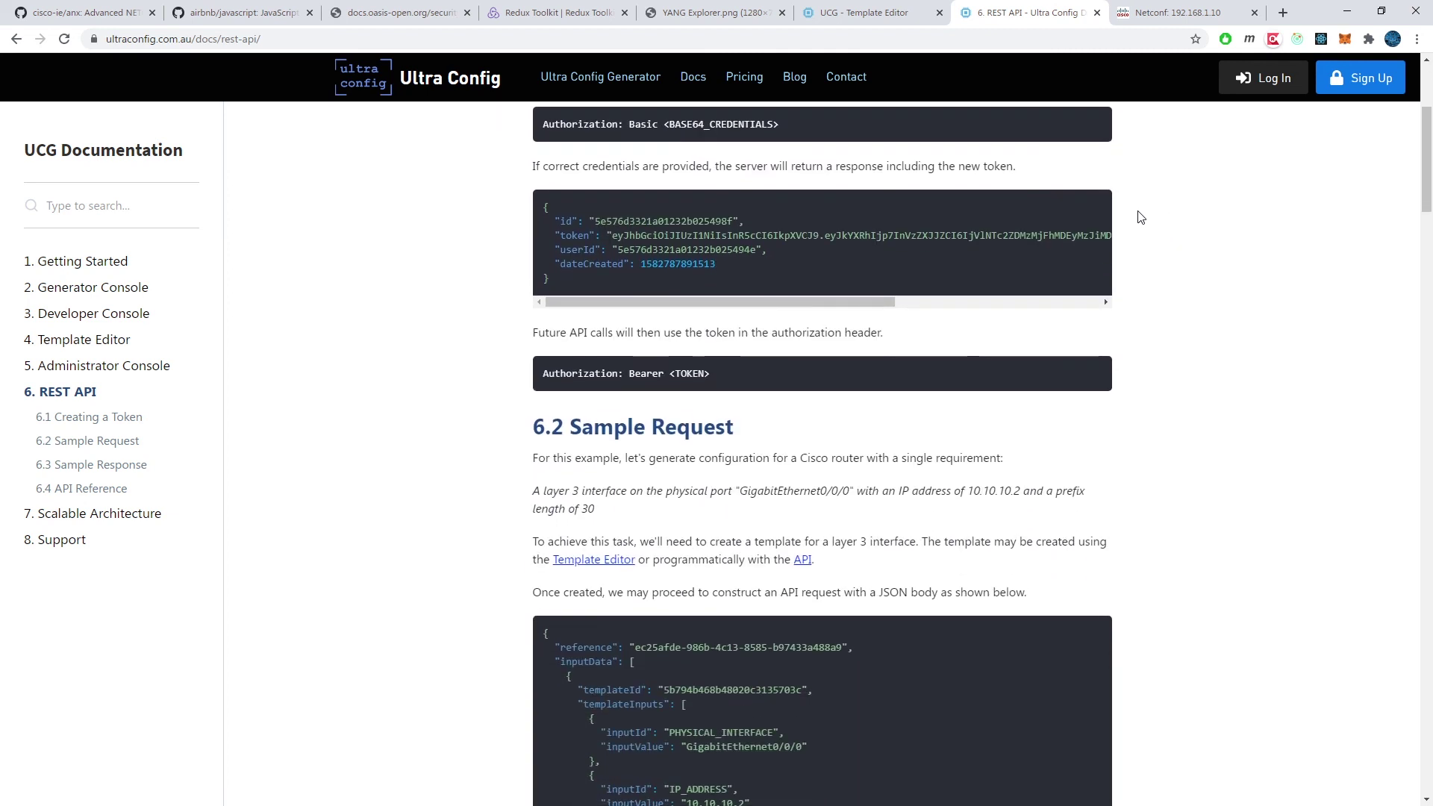
{"action": "left_click", "coordinate": [754, 84]}
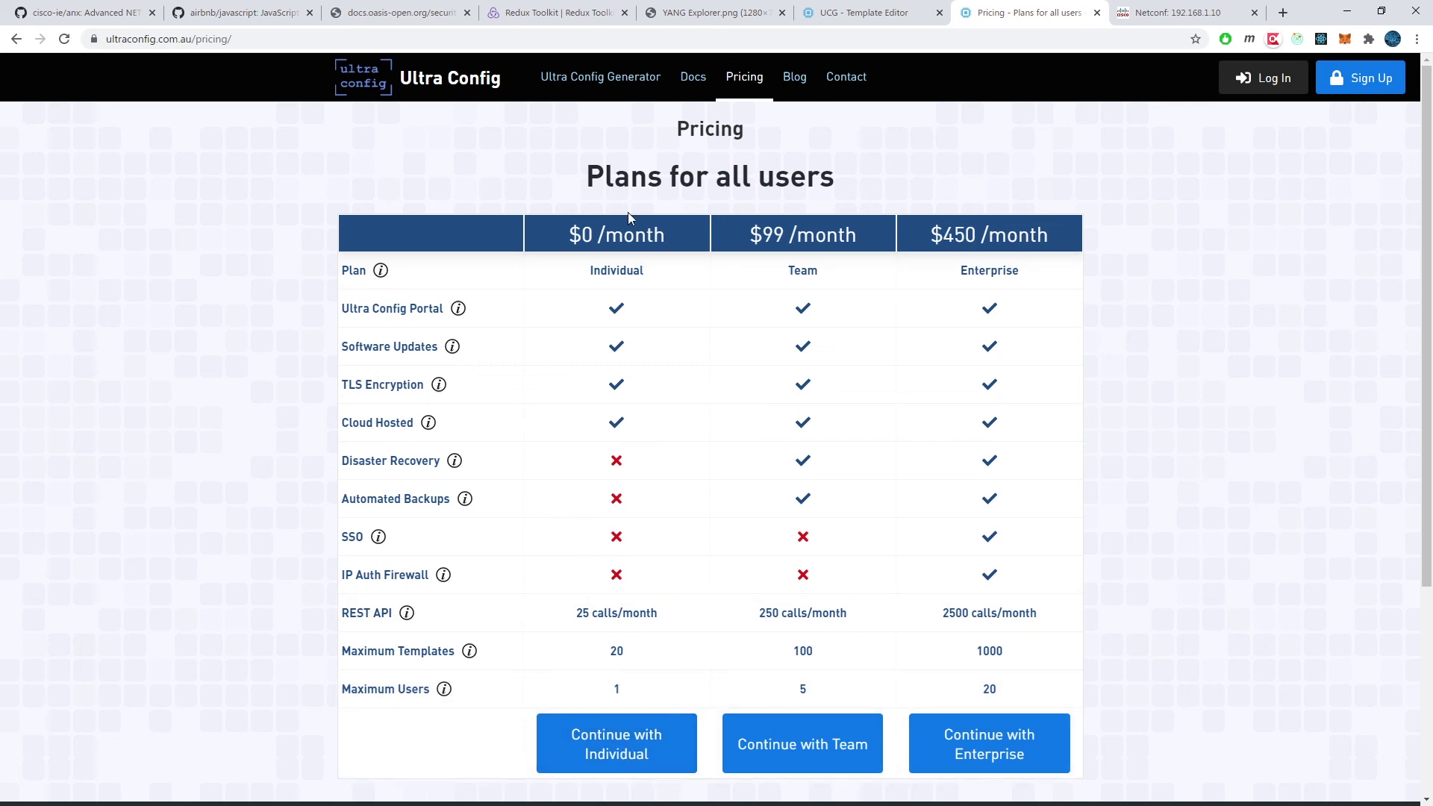
{"action": "left_click", "coordinate": [609, 85]}
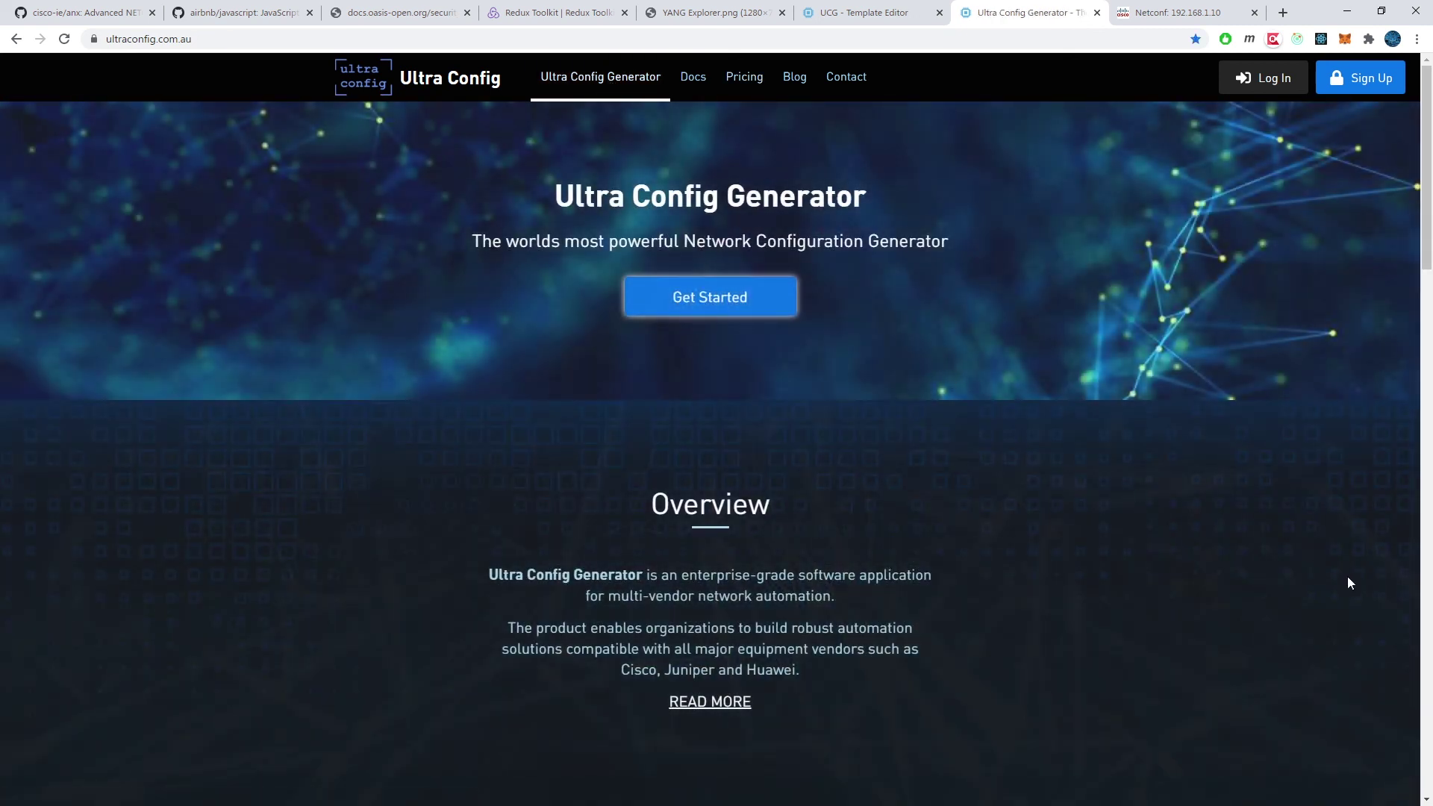